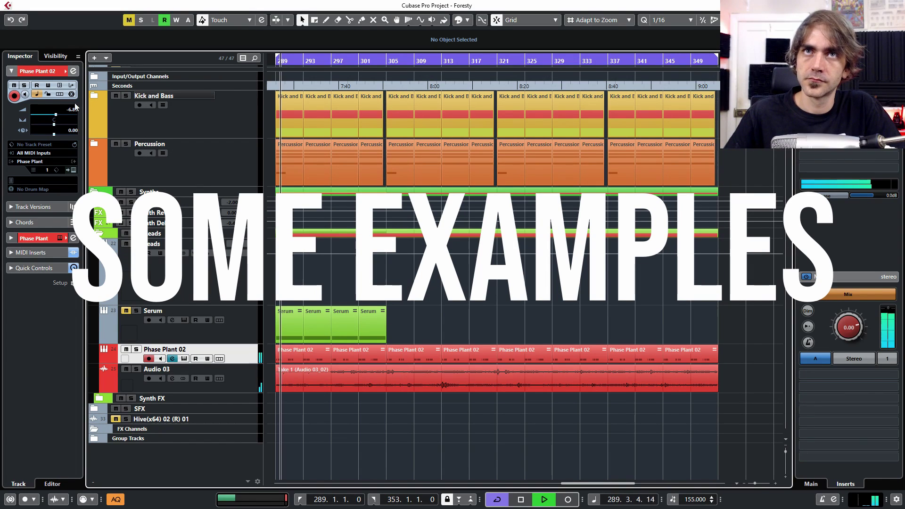
scroll(70, 110, "down", 3)
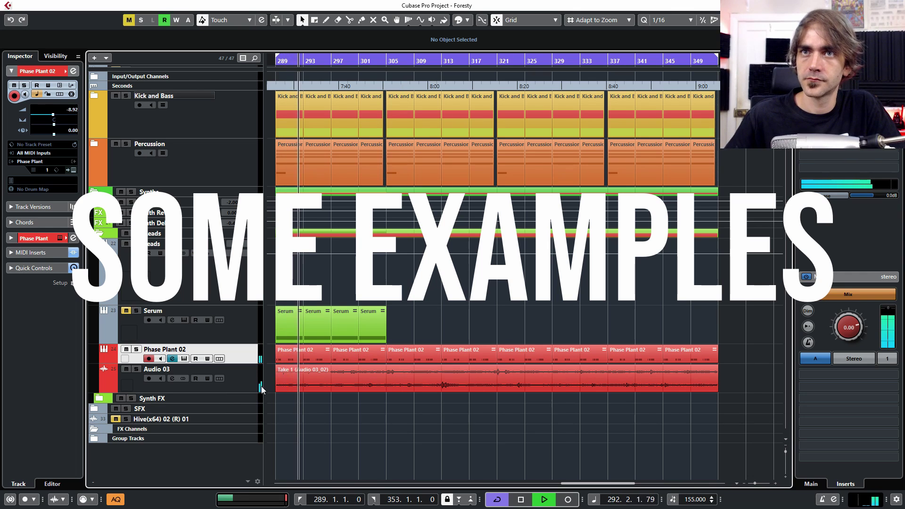
key("Down")
scroll(74, 111, "up", 2)
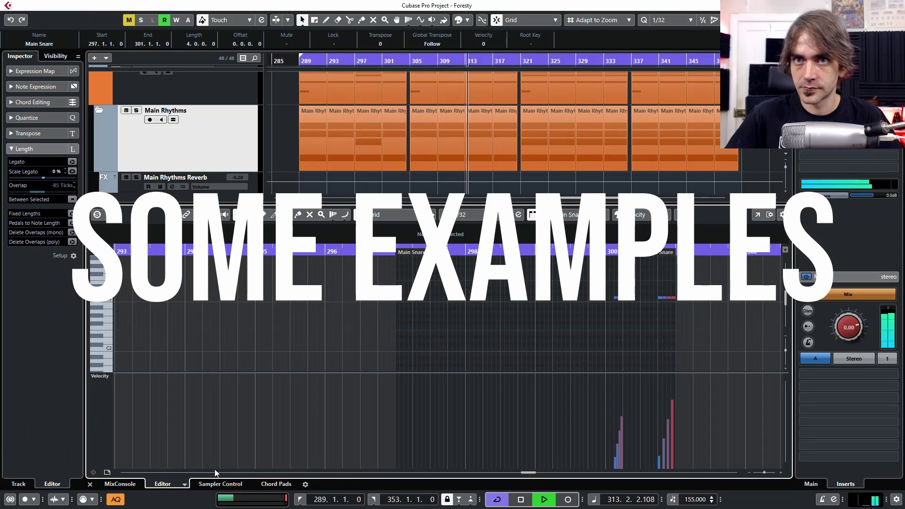
- Close the editor, move the second Main Snare event on Lane 2 to bar 301, and extend both Lane 2 events' starts three bars earlier
left_click(90, 484)
mouse_move(373, 416)
left_mouse_down()
mouse_move(346, 415)
mouse_move(390, 415)
left_mouse_up()
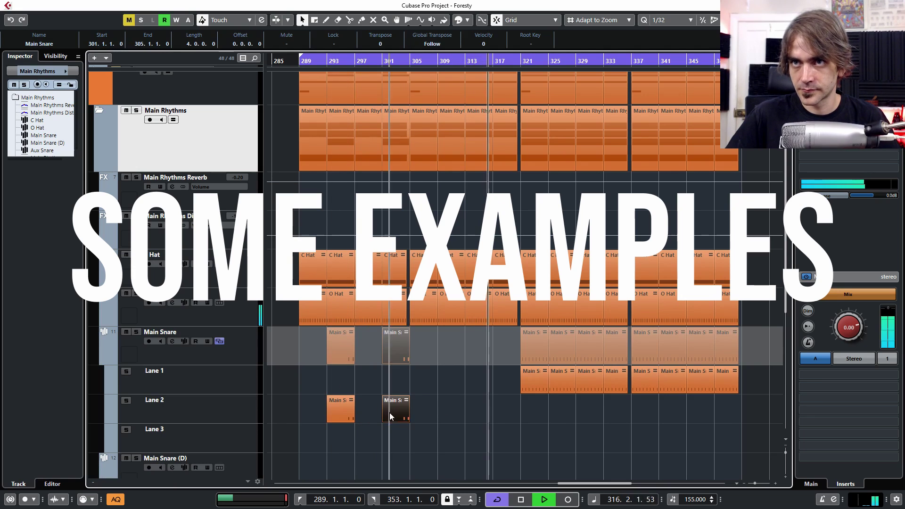
left_click_drag(328, 416, 299, 424)
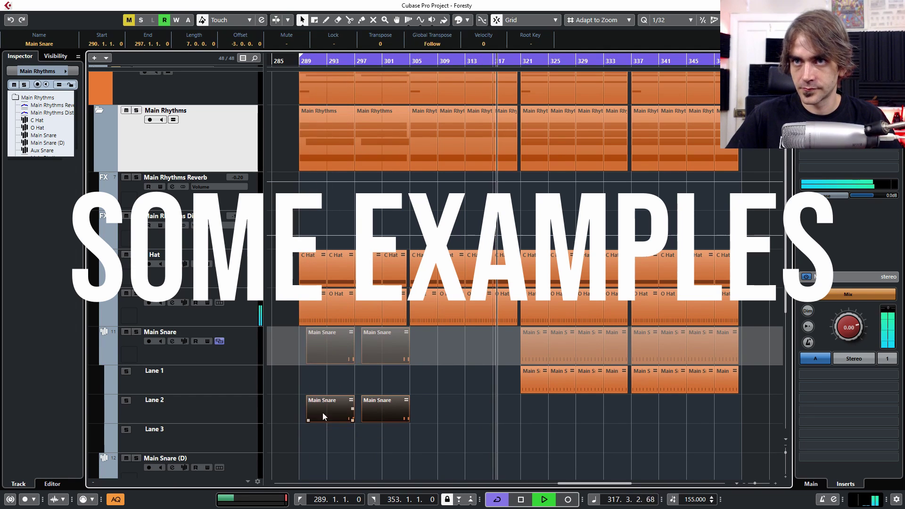
left_click_drag(407, 404, 717, 400)
left_click(737, 469)
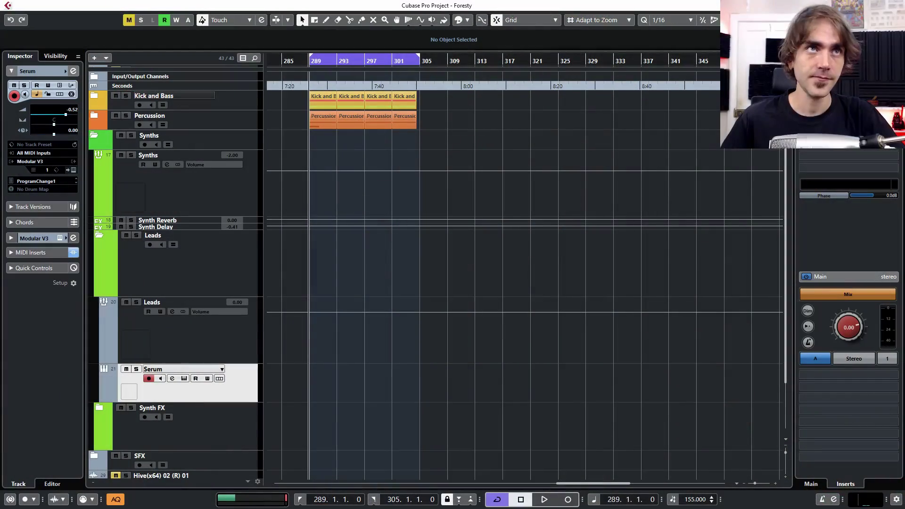
- Open the Modular V3 instrument of the Serum track and create a new preset
left_click(73, 169)
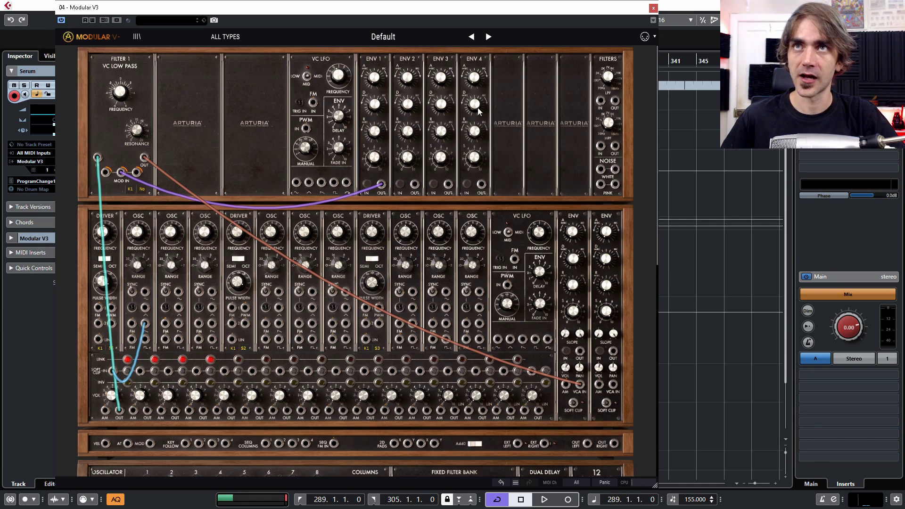
left_click(94, 36)
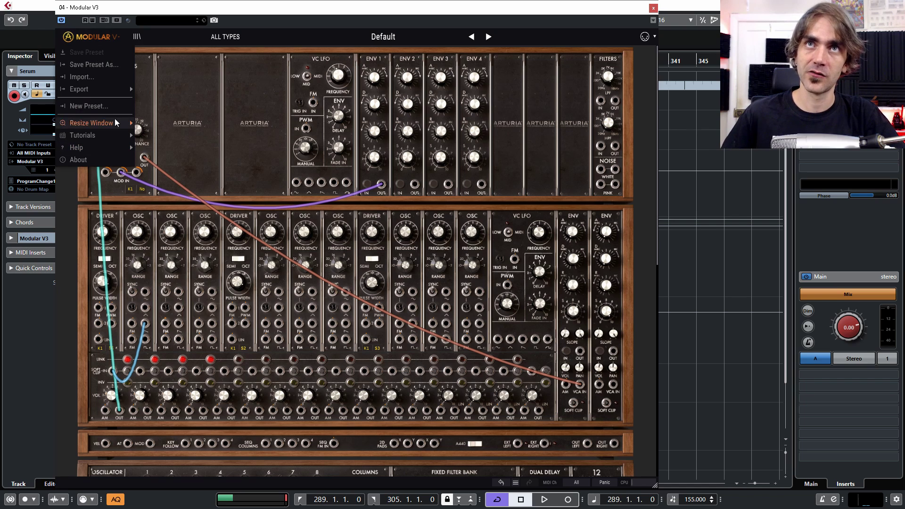
left_click(100, 106)
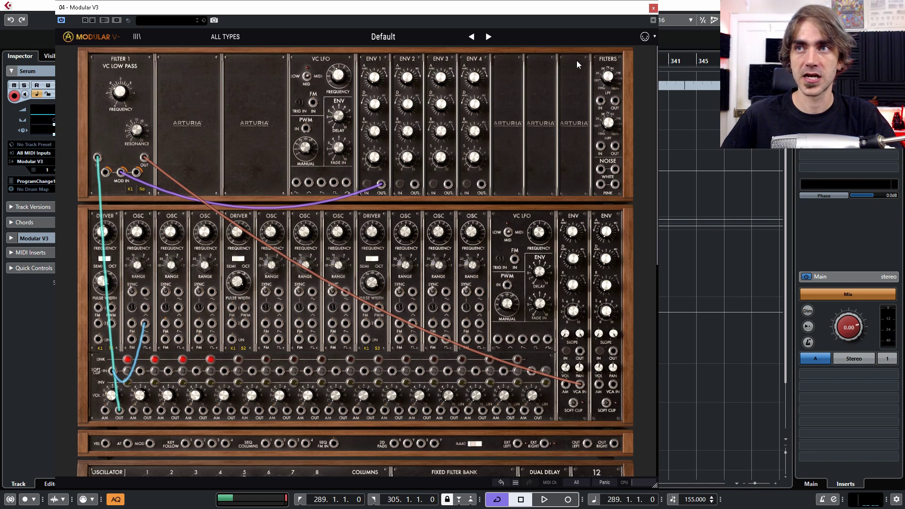
- Adjust the gain of the first mixer channel
mouse_move(174, 268)
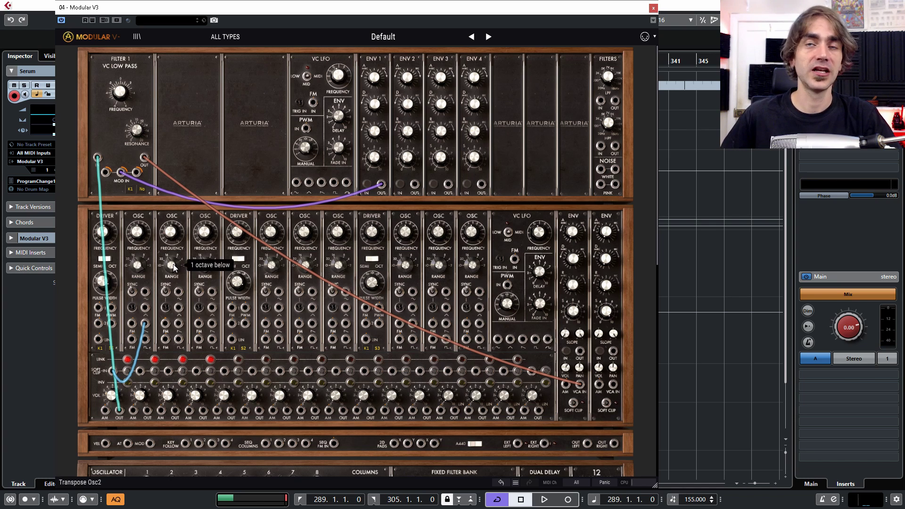
mouse_move(112, 397)
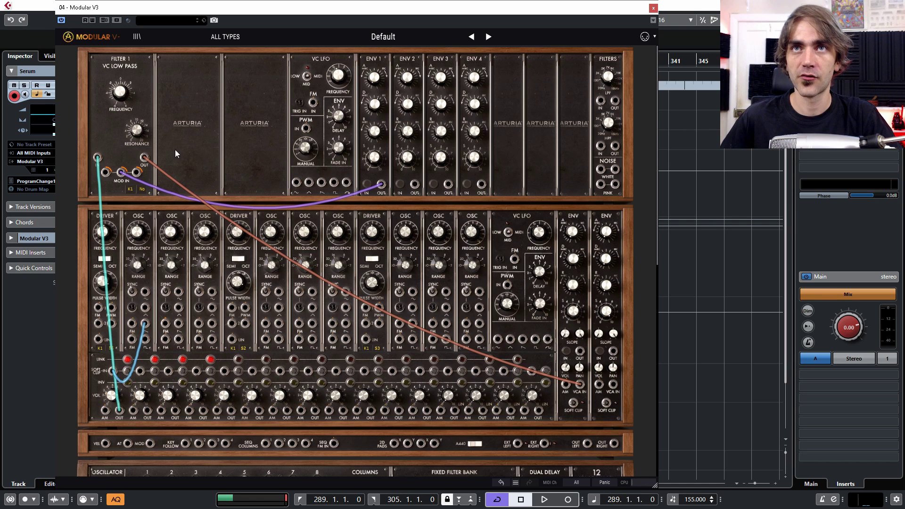
left_click_drag(115, 395, 122, 399)
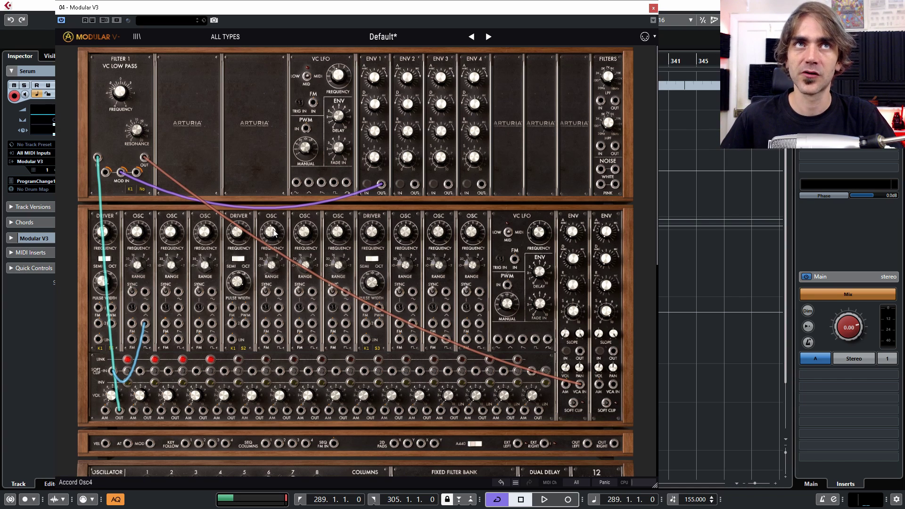
mouse_move(272, 230)
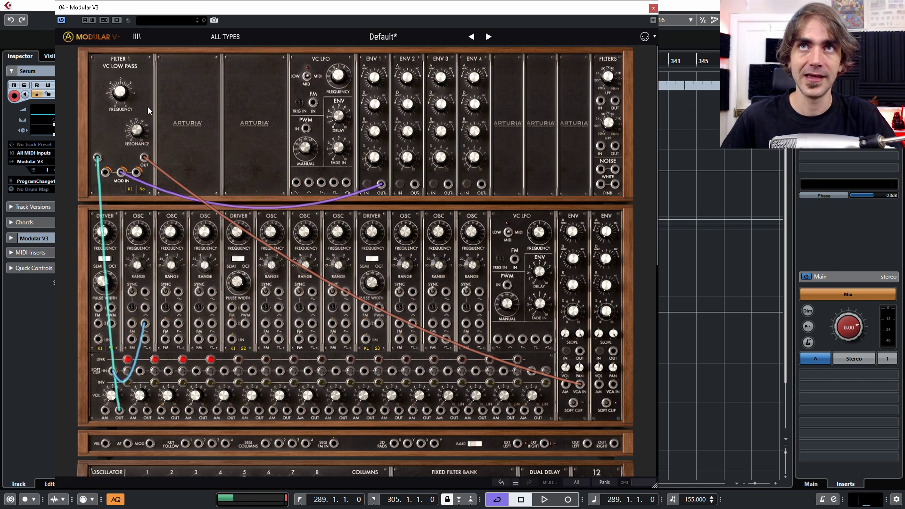
- Adjust the resonance and cutoff frequency of the Filter 1 low-pass module
mouse_move(141, 133)
left_click_drag(137, 131, 139, 134)
left_click_drag(123, 98, 121, 97)
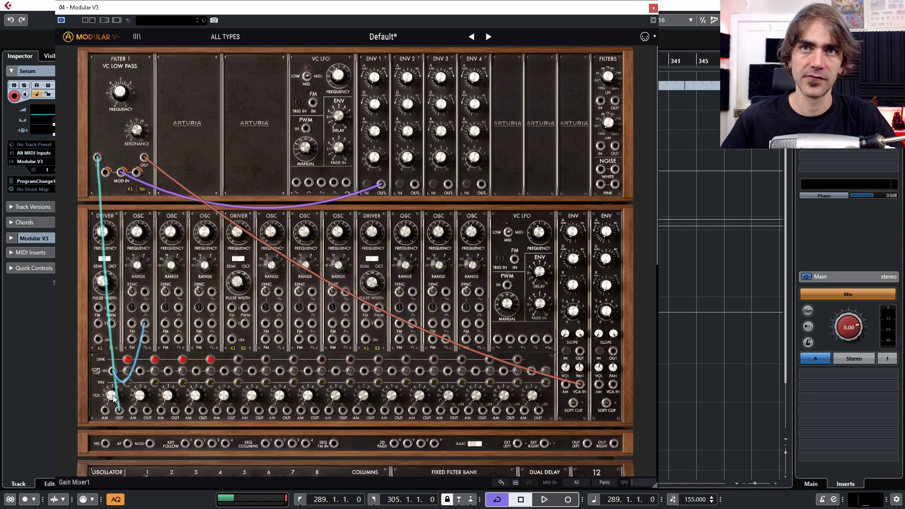
- Try different gain settings on the first mixer channel and readjust the Filter 1 cutoff frequency
mouse_move(112, 400)
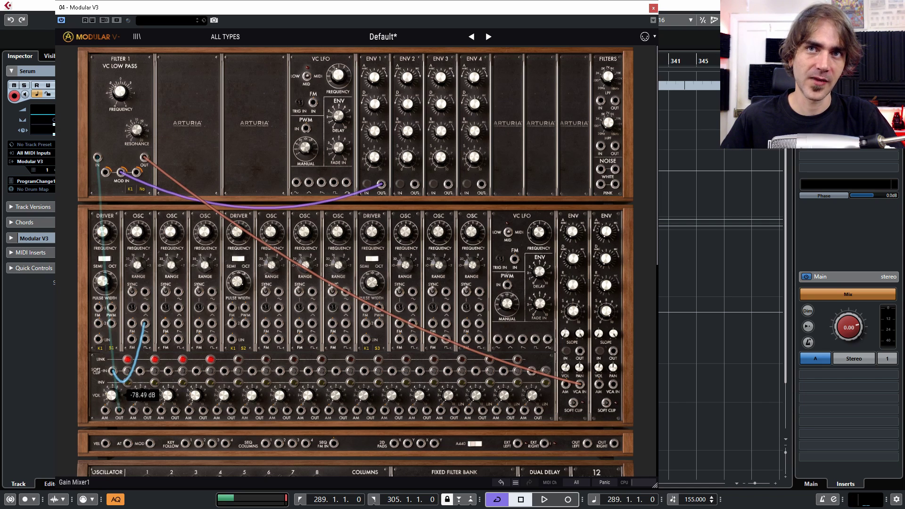
left_click_drag(111, 395, 113, 398)
mouse_move(120, 92)
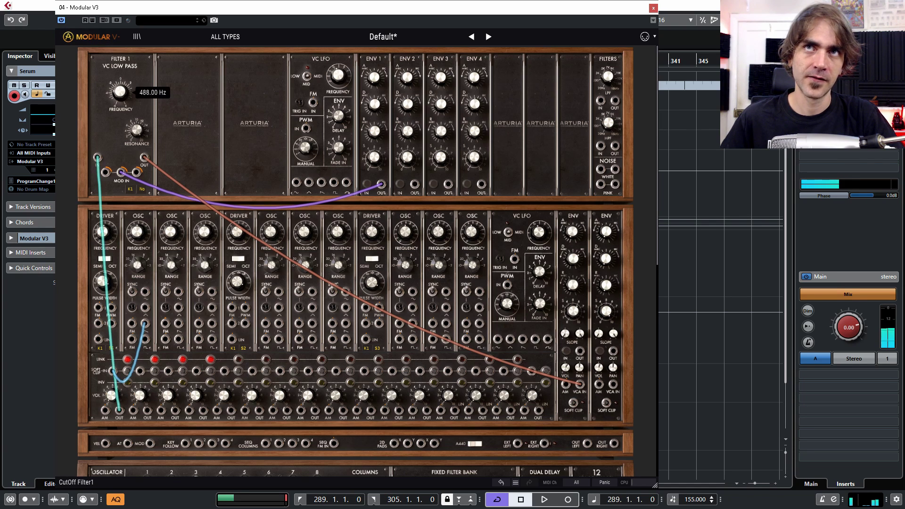
left_click_drag(121, 92, 121, 98)
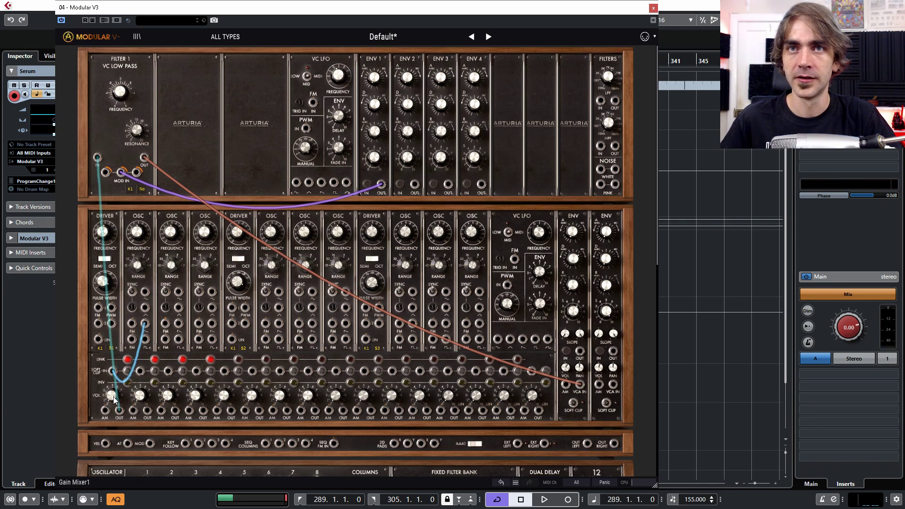
mouse_move(112, 401)
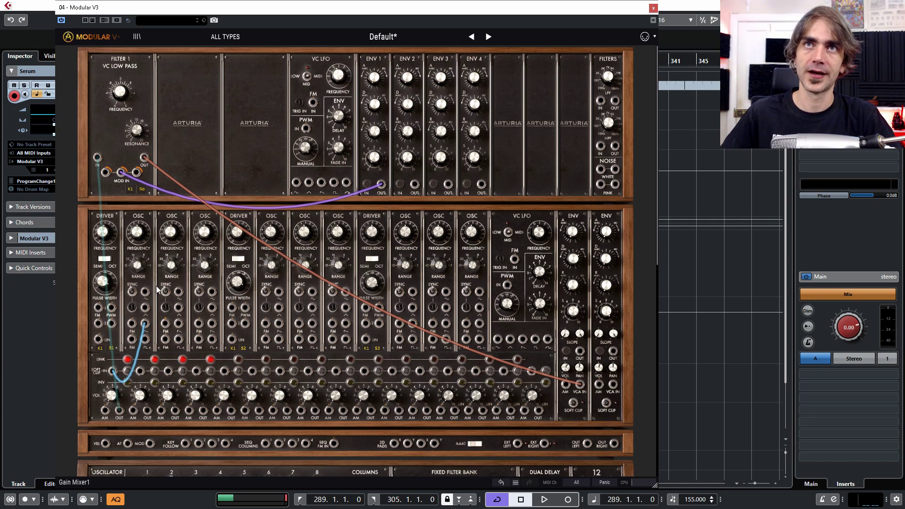
left_click_drag(112, 95, 112, 86)
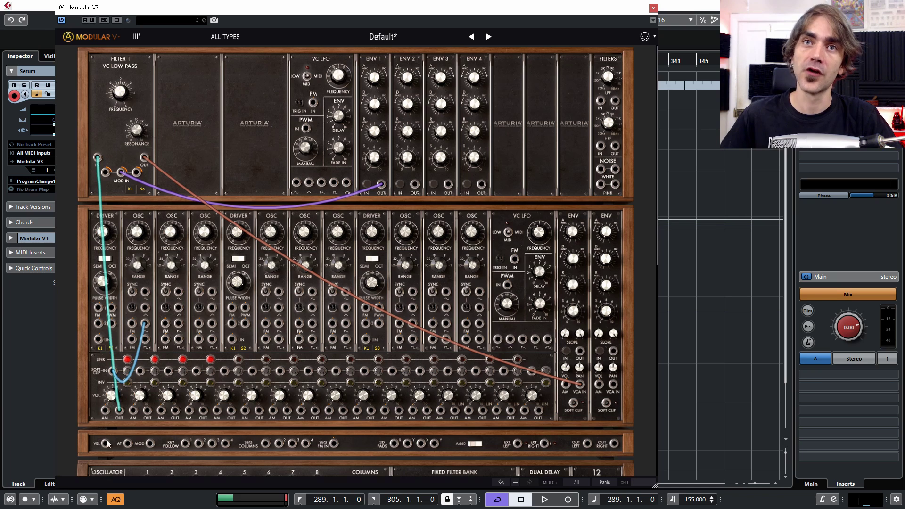
mouse_move(133, 132)
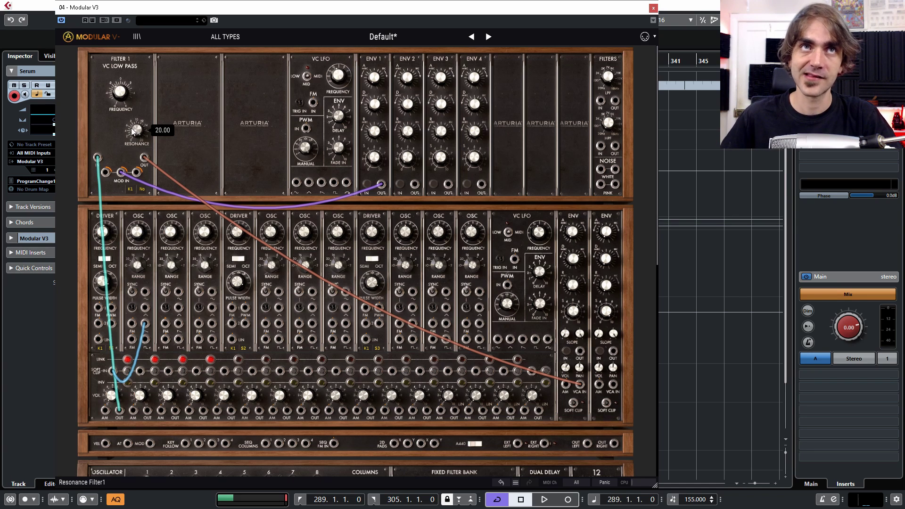
mouse_move(118, 395)
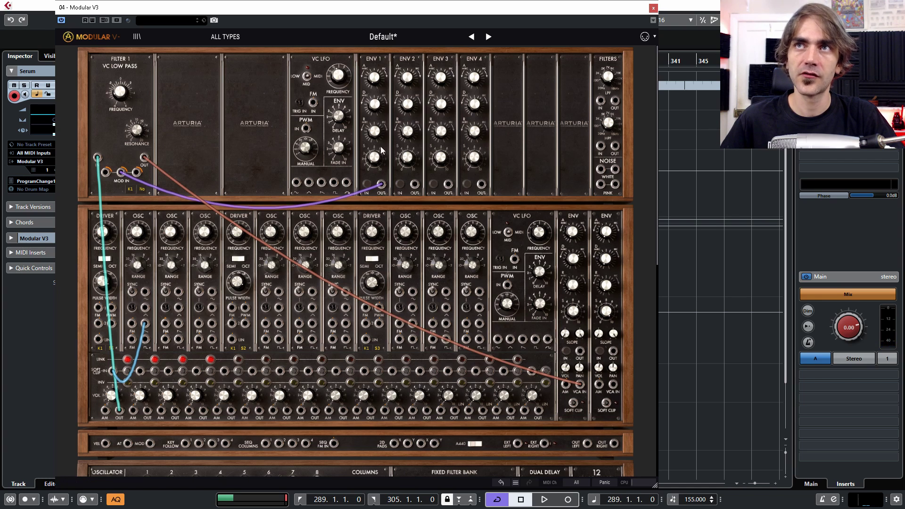
- Reset the sustain level of Env 1 to its default and change the Filter 1 cutoff frequency
mouse_move(376, 163)
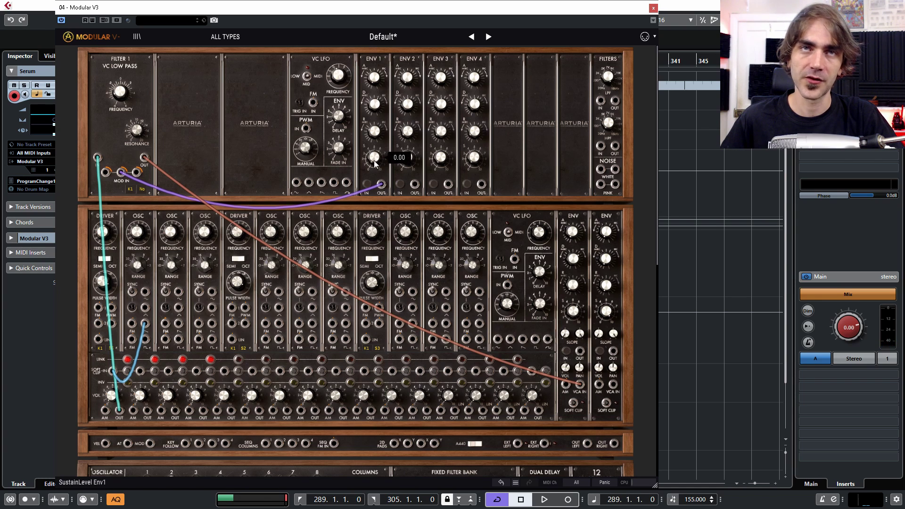
double_click(374, 158)
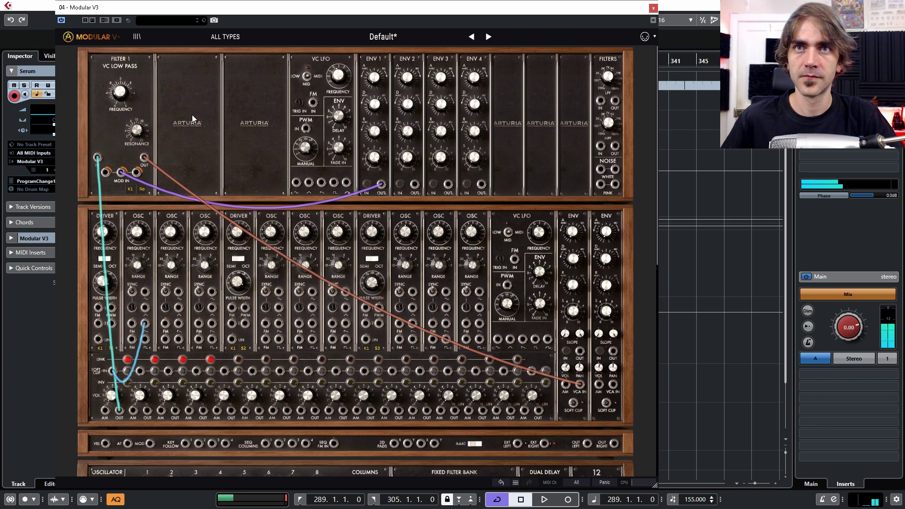
mouse_move(126, 93)
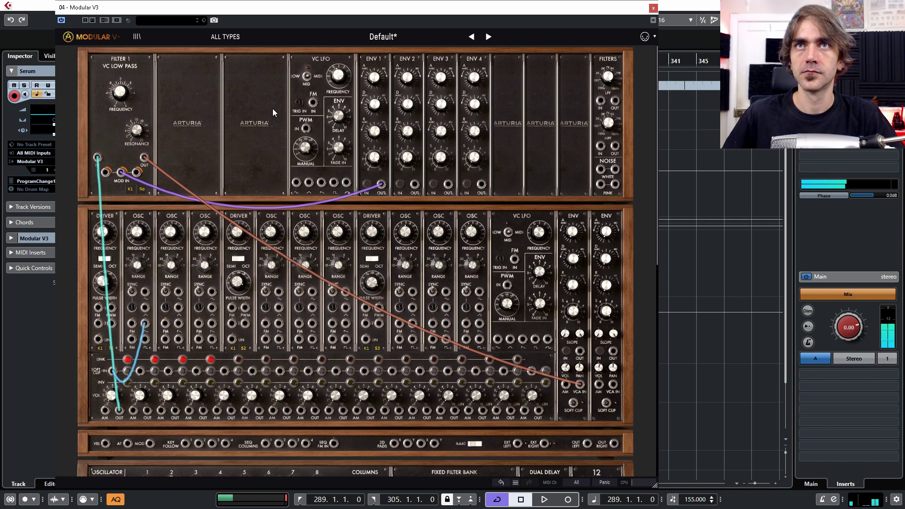
left_click_drag(121, 94, 121, 112)
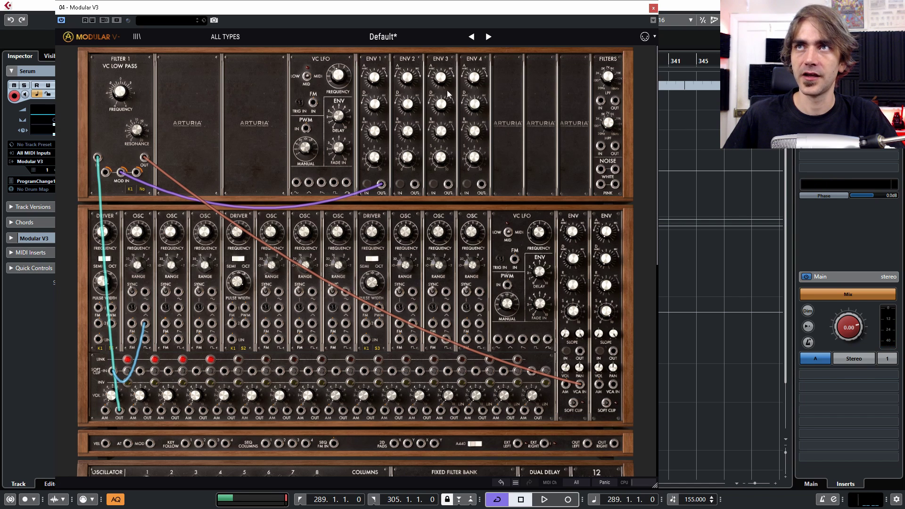
- Add sample and hold modules to the two empty slots directly after Env 4
left_click(507, 58)
left_click(518, 244)
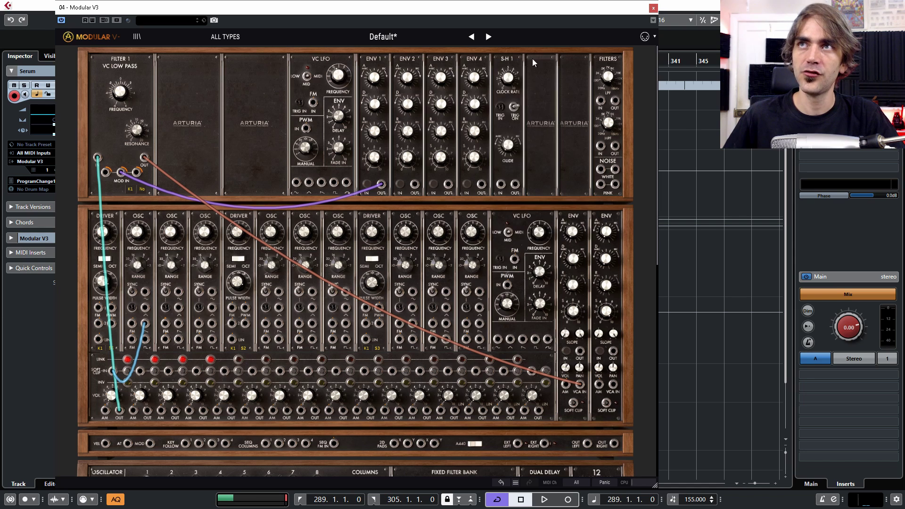
left_click(537, 58)
left_click(558, 256)
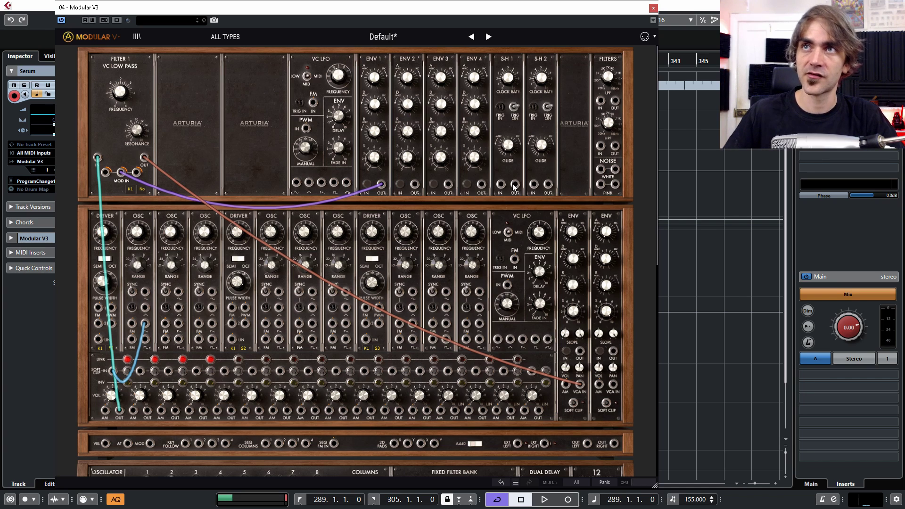
- Patch the VC LFO's second waveform output into S-H 1 and the S-H 1 output into Filter 1's third mod input, with an amount of about 0.29
mouse_move(506, 144)
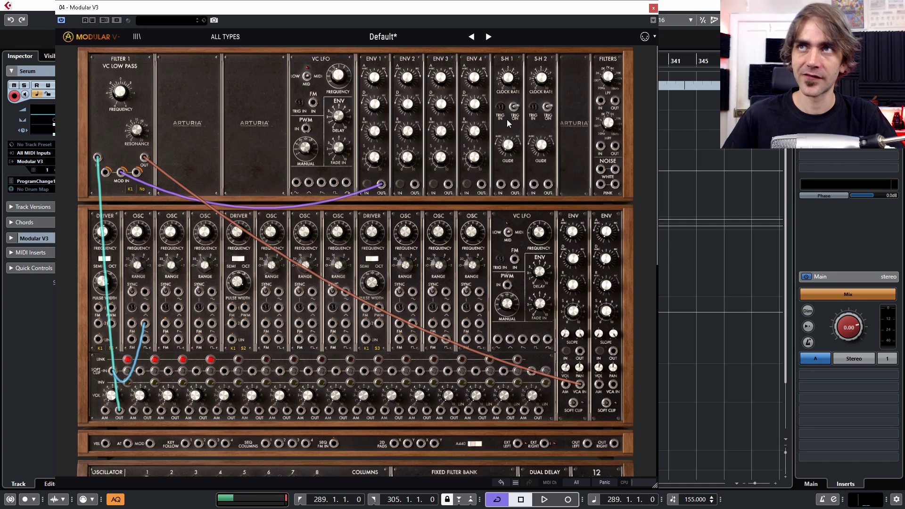
mouse_move(507, 77)
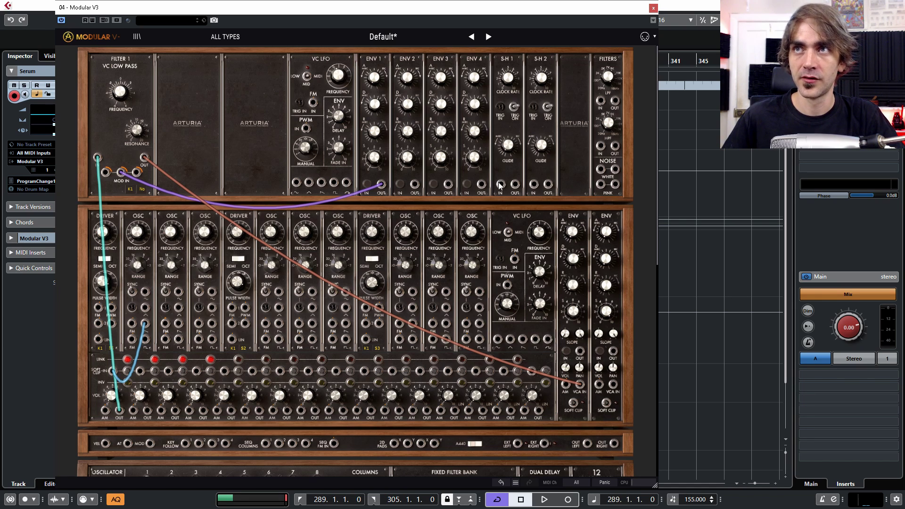
left_click_drag(501, 184, 308, 184)
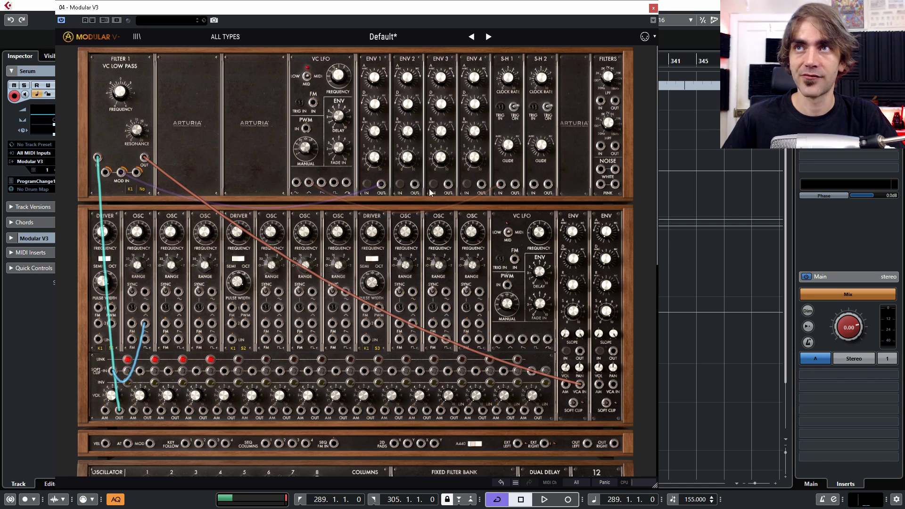
left_click_drag(515, 184, 137, 175)
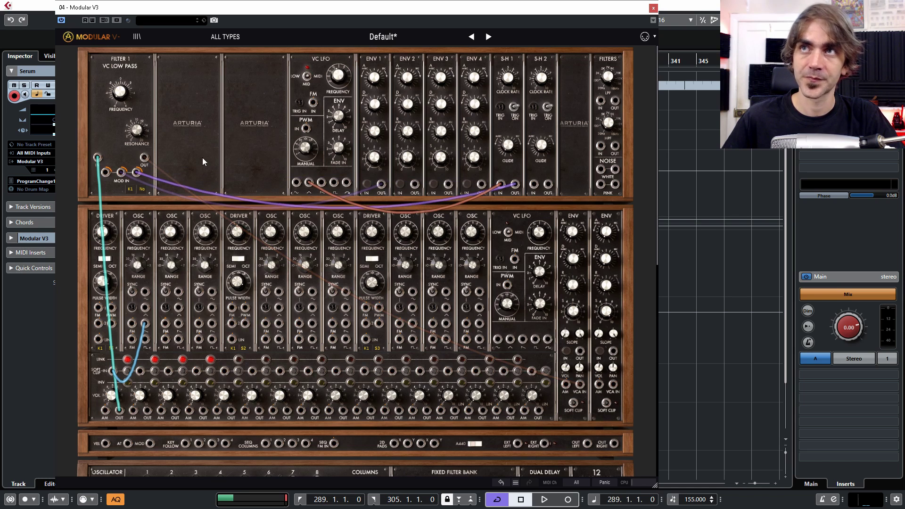
mouse_move(140, 172)
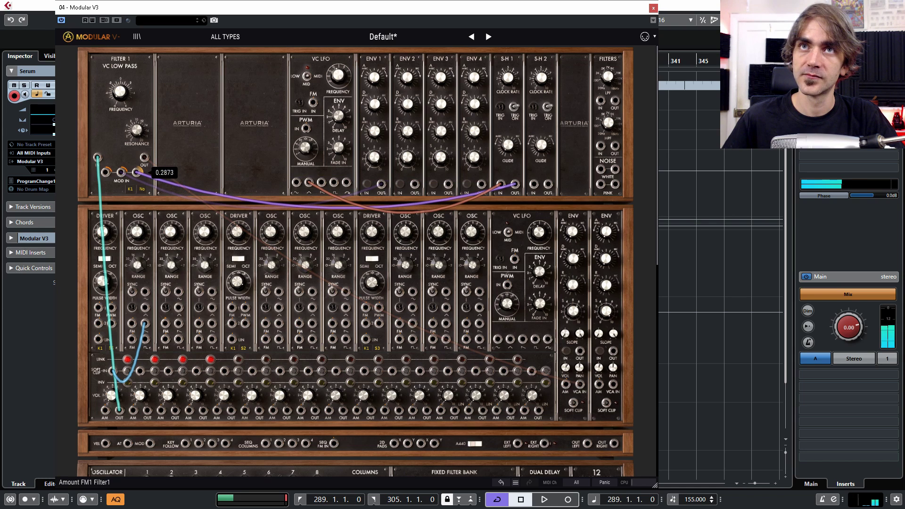
- Adjust the S-H 1 clock rate and set the VC LFO frequency to about 0.09 Hz
left_click_drag(508, 77, 508, 65)
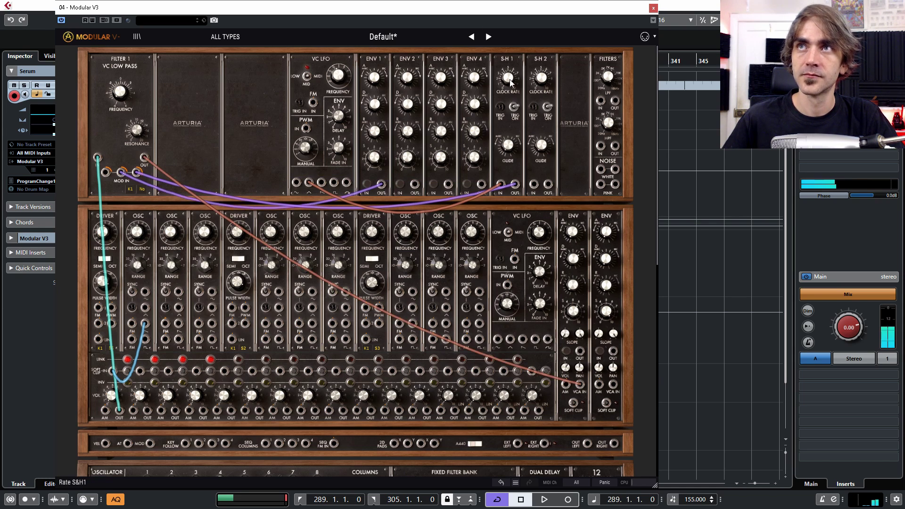
mouse_move(702, 65)
left_mouse_down()
mouse_move(701, 56)
mouse_move(701, 75)
mouse_move(708, 55)
left_mouse_up()
left_click_drag(375, 62, 338, 83)
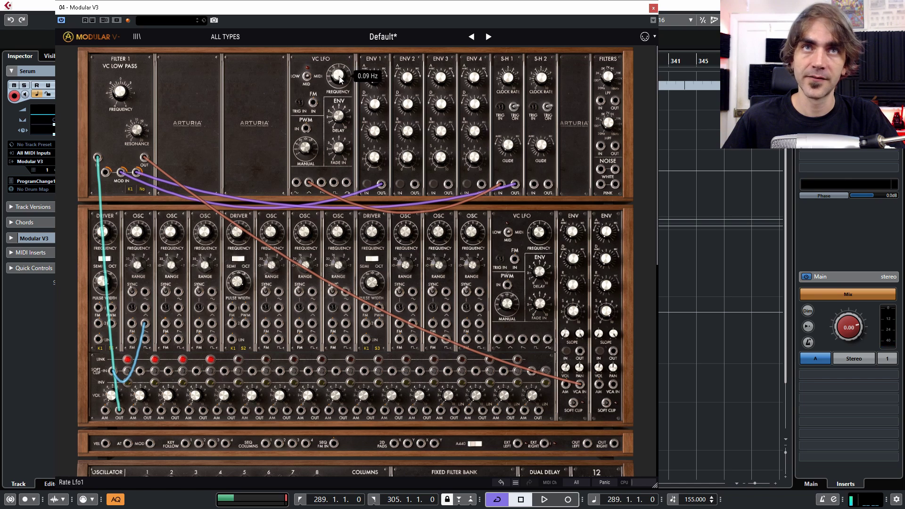
- Fine-tune the S-H 1 clock rate together with the Filter 1 cutoff frequency
mouse_move(507, 77)
left_mouse_down()
mouse_move(507, 67)
mouse_move(510, 77)
left_mouse_up()
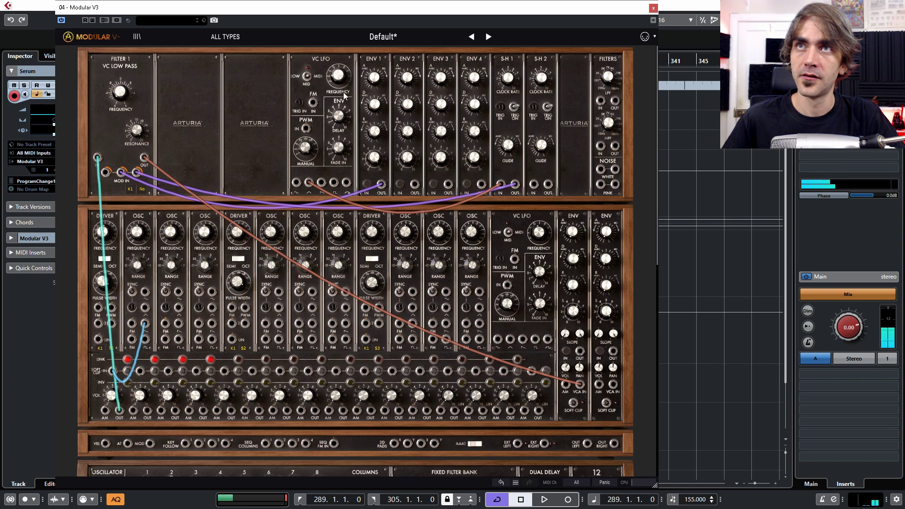
left_click_drag(124, 89, 141, 87)
left_click_drag(509, 77, 509, 74)
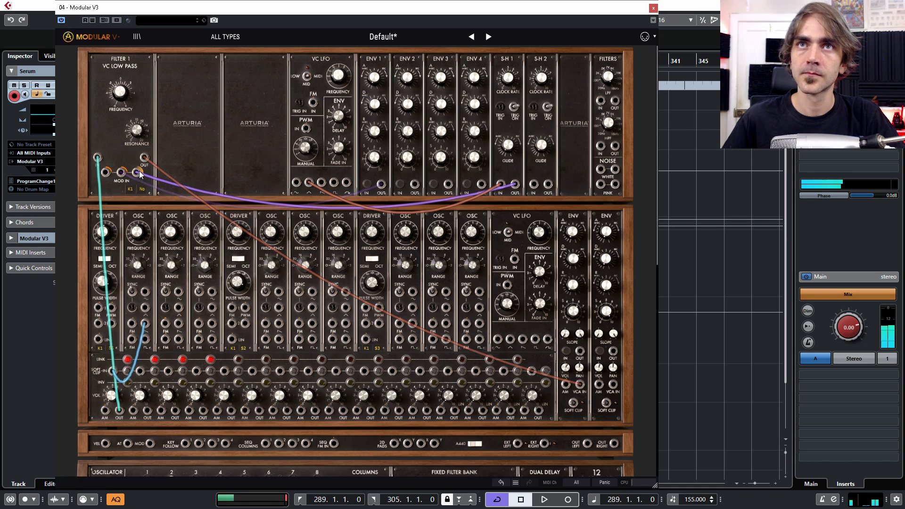
- Repatch the S-H 1 input to the VC LFO's fifth waveform output and set the S-H 1 clock rate to about 16 Hz
left_click_drag(508, 77, 508, 78)
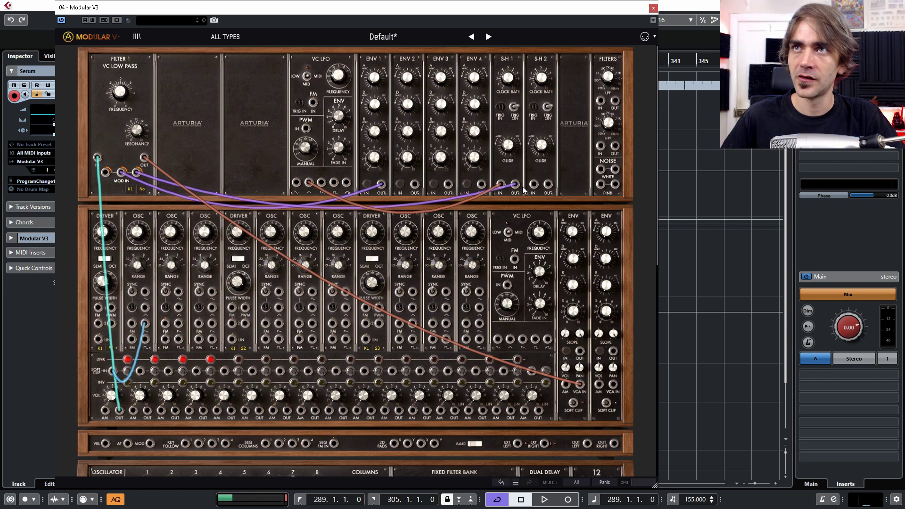
left_click_drag(501, 184, 122, 172)
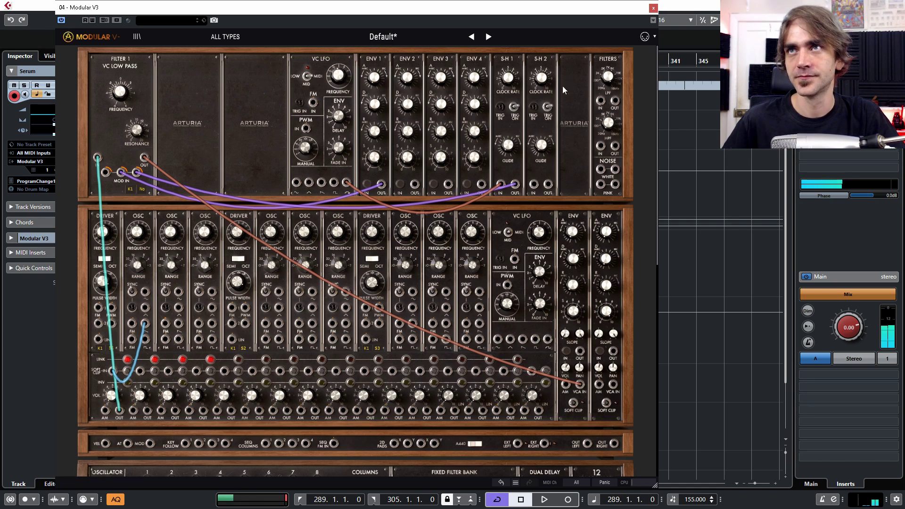
mouse_move(512, 78)
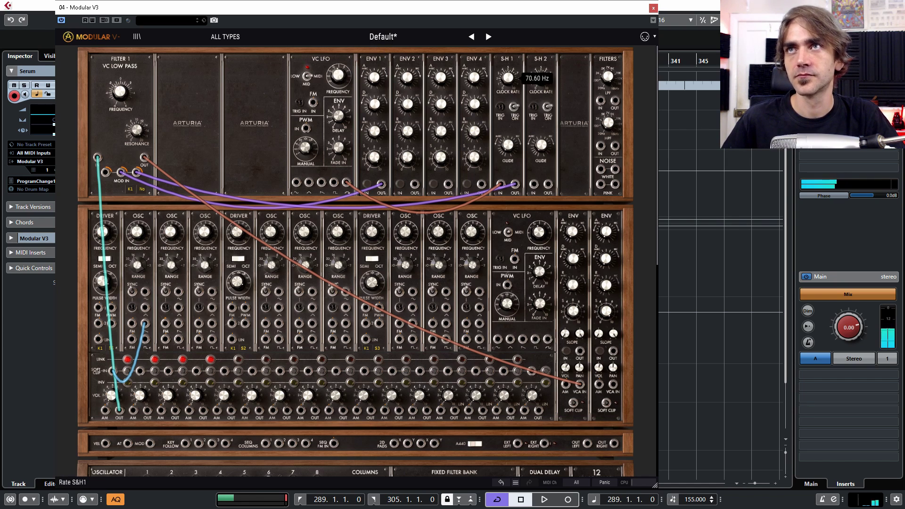
mouse_move(338, 80)
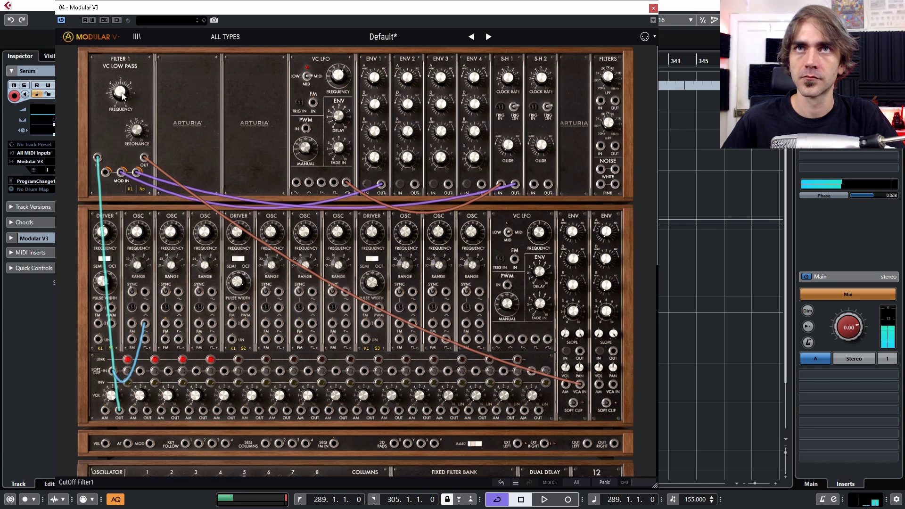
left_click_drag(508, 78, 508, 81)
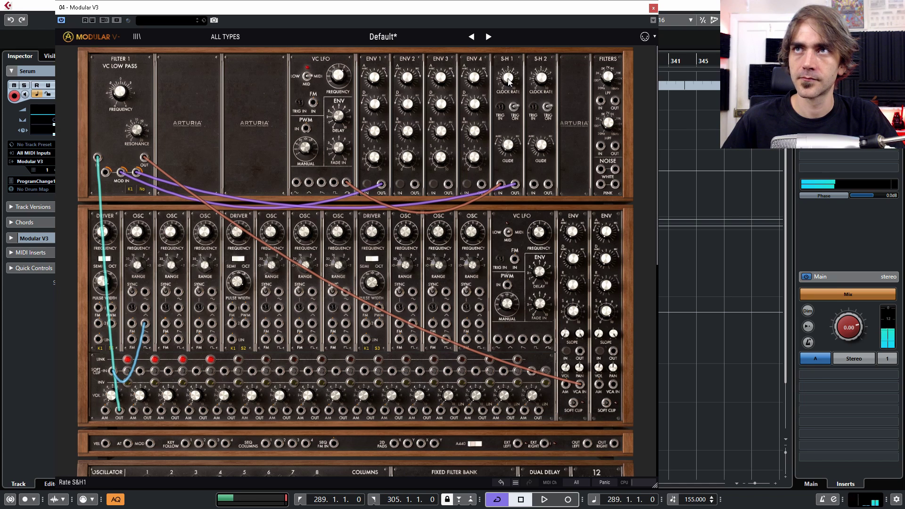
left_click(508, 81)
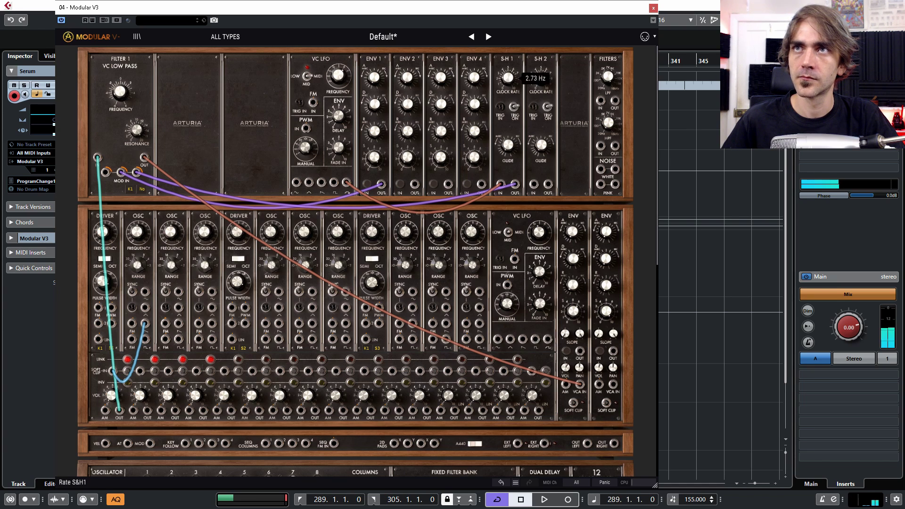
left_click_drag(508, 81, 508, 77)
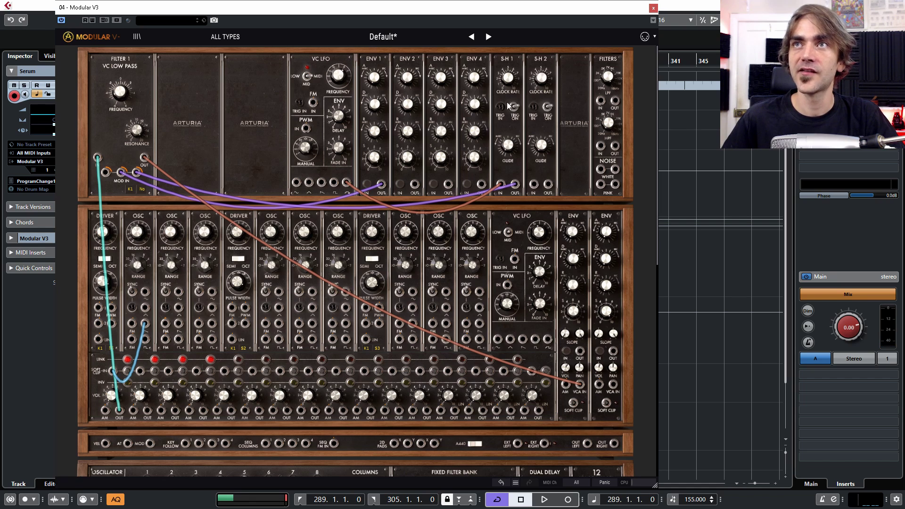
- Set the S-H 1 trigger source to LFO 1 Trig, toggle its Trig On switch and adjust its glide
left_click(500, 110)
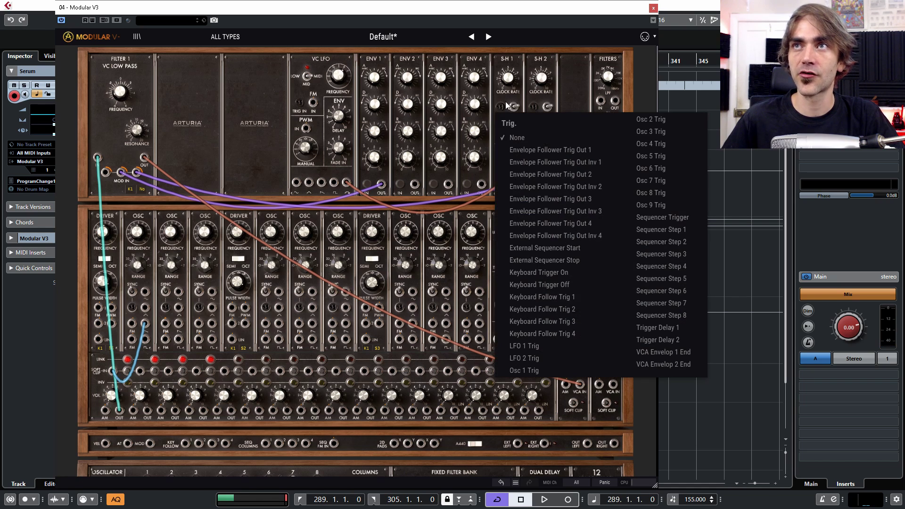
left_click(528, 346)
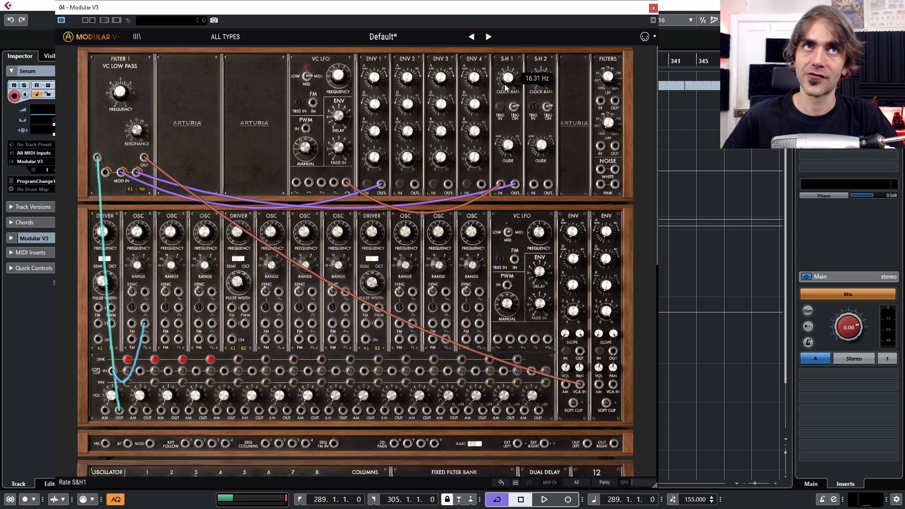
left_click(515, 108)
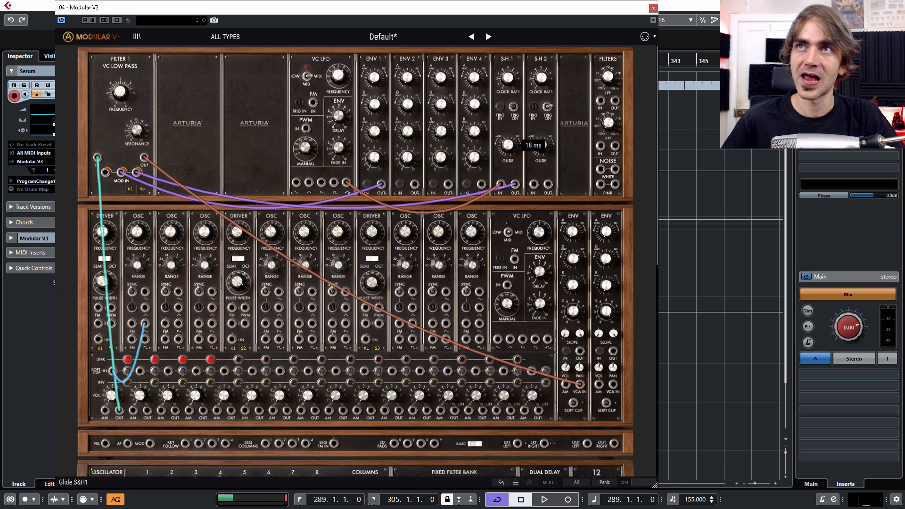
left_click_drag(508, 145, 509, 149)
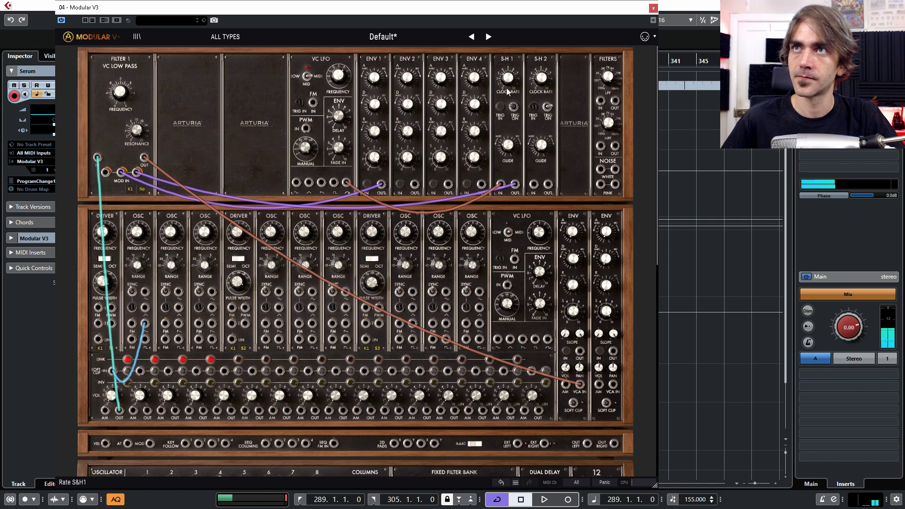
- Chain the S-H 1 output into the S-H 2 input and patch the S-H 2 output into Filter 1's third mod input
left_click_drag(516, 187, 536, 185)
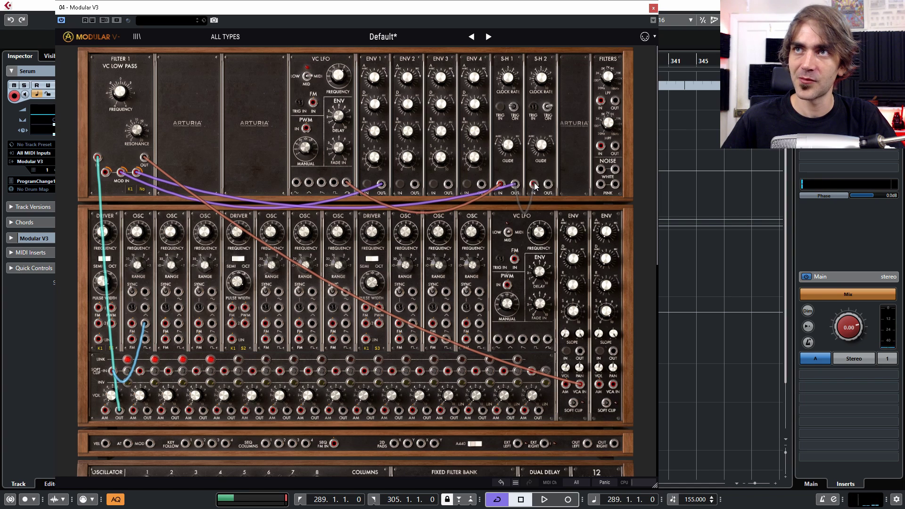
left_click_drag(541, 188, 126, 175)
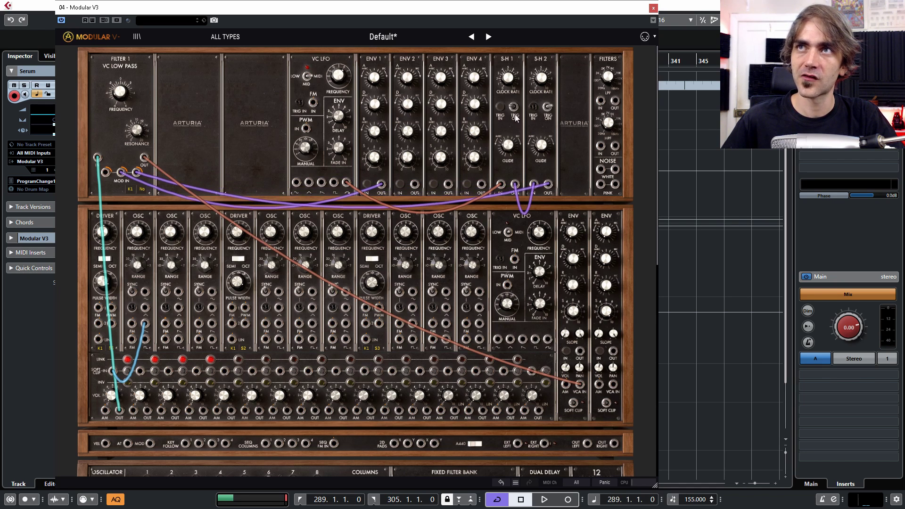
- Set the S-H 1 glide to about 108 ms and the S-H 2 clock rate to about 8.2 Hz
mouse_move(541, 77)
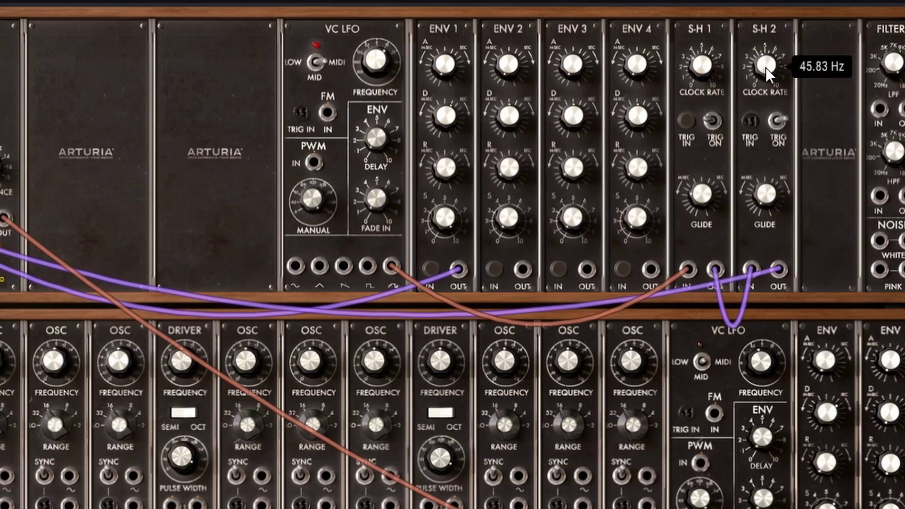
left_click_drag(541, 77, 541, 82)
mouse_move(765, 67)
left_mouse_down()
mouse_move(766, 77)
mouse_move(766, 67)
left_mouse_up()
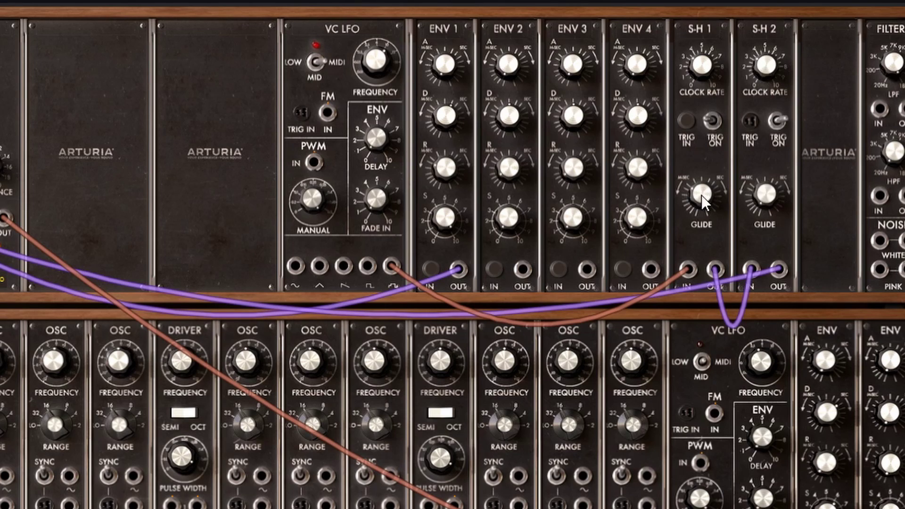
left_click_drag(765, 66, 764, 69)
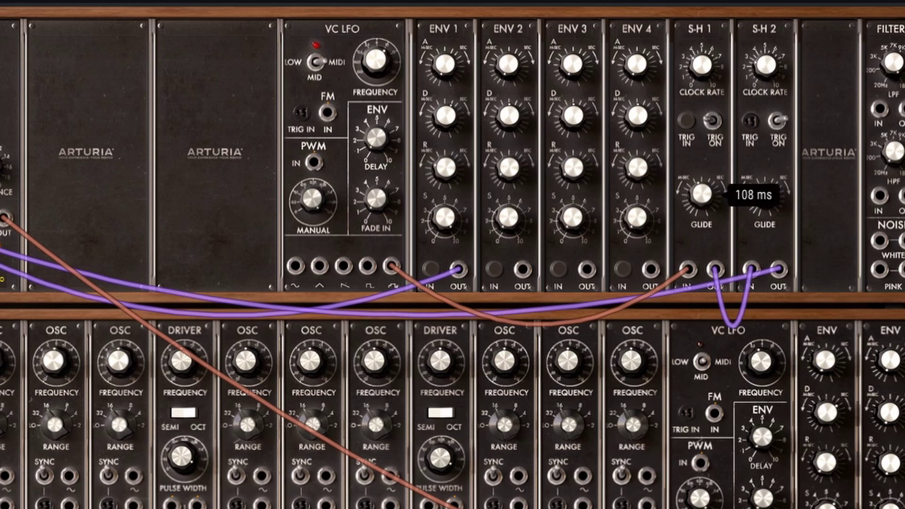
left_click_drag(766, 66, 766, 57)
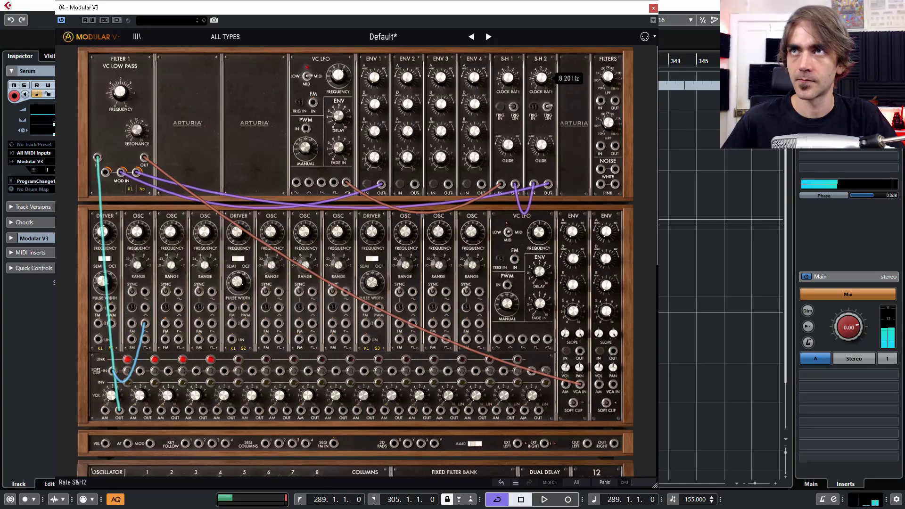
- Adjust the amount of Filter 1's third mod input and retune the clock rates of S-H 1 and S-H 2
left_click_drag(137, 172, 137, 171)
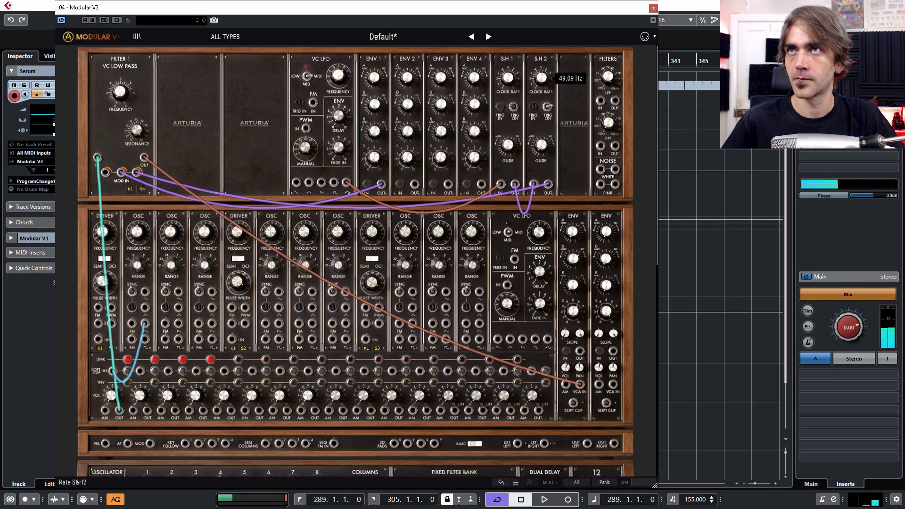
mouse_move(508, 79)
left_click_drag(508, 80, 508, 85)
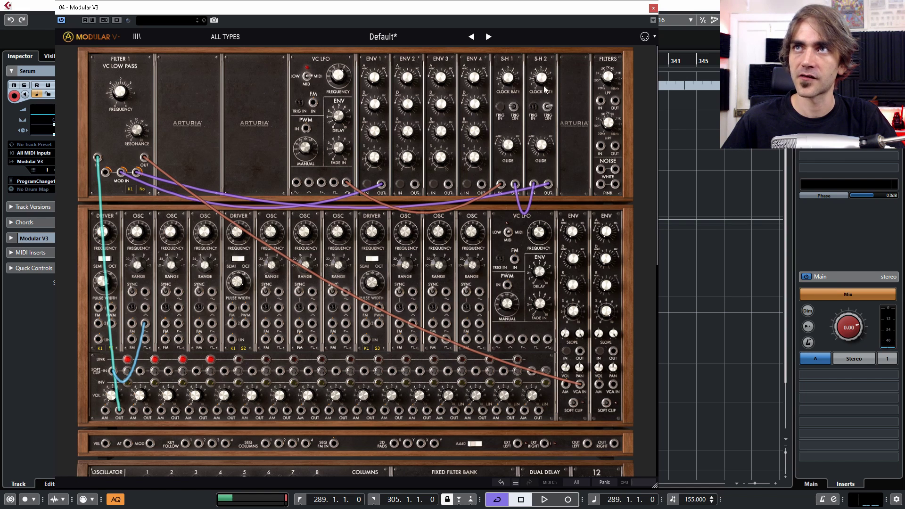
left_click_drag(540, 80, 541, 82)
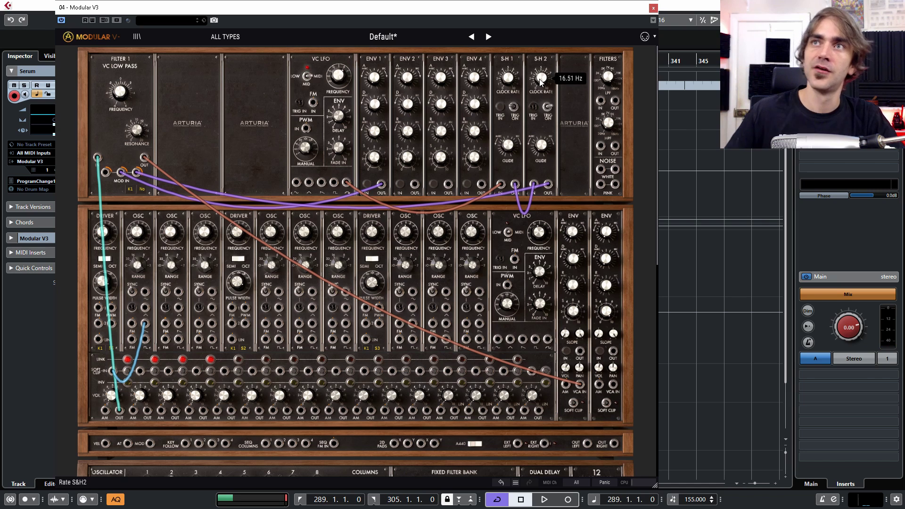
left_click_drag(541, 78, 541, 80)
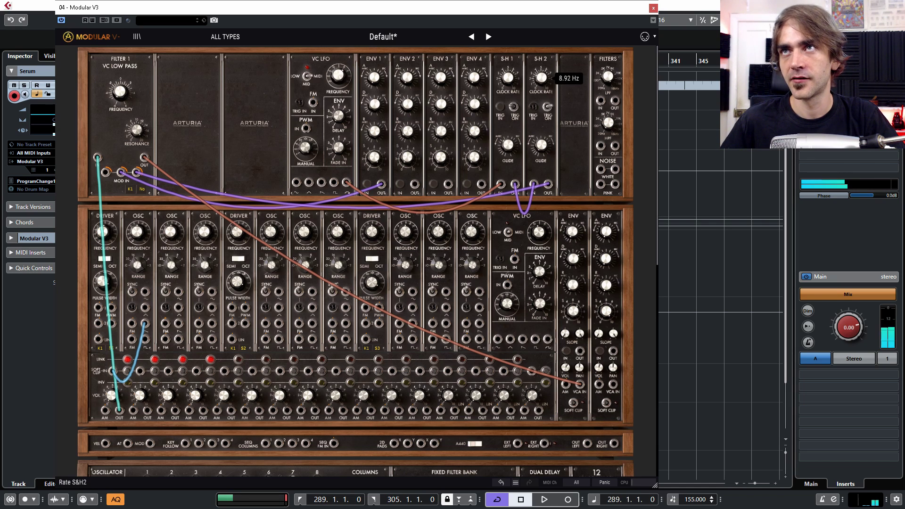
left_click_drag(542, 83, 541, 75)
- Nudge the VC LFO frequency and fine-tune the S-H 2 clock rate to about 13.26 Hz together with the S-H 1 glide
left_click_drag(338, 75, 338, 75)
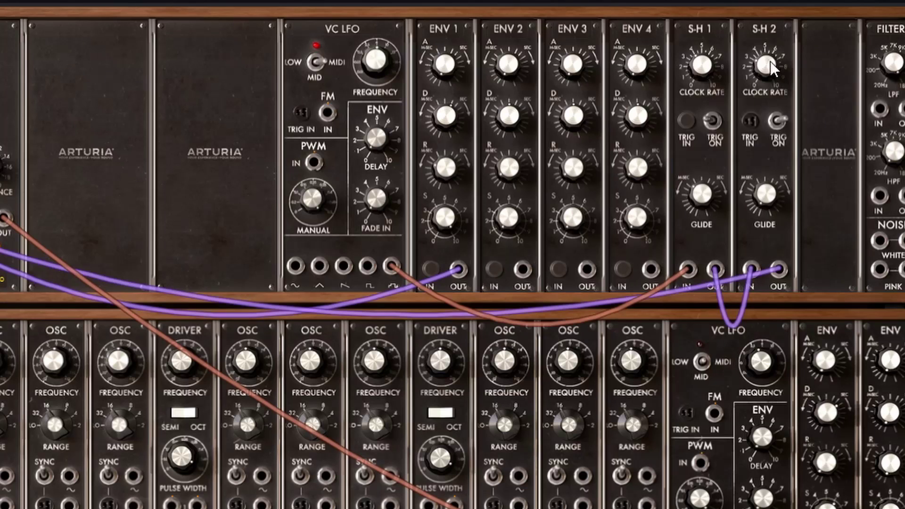
left_click_drag(543, 75, 542, 78)
left_click_drag(766, 67, 764, 68)
left_click_drag(711, 195, 702, 196)
left_click_drag(766, 67, 765, 63)
left_click_drag(700, 195, 700, 190)
mouse_move(768, 60)
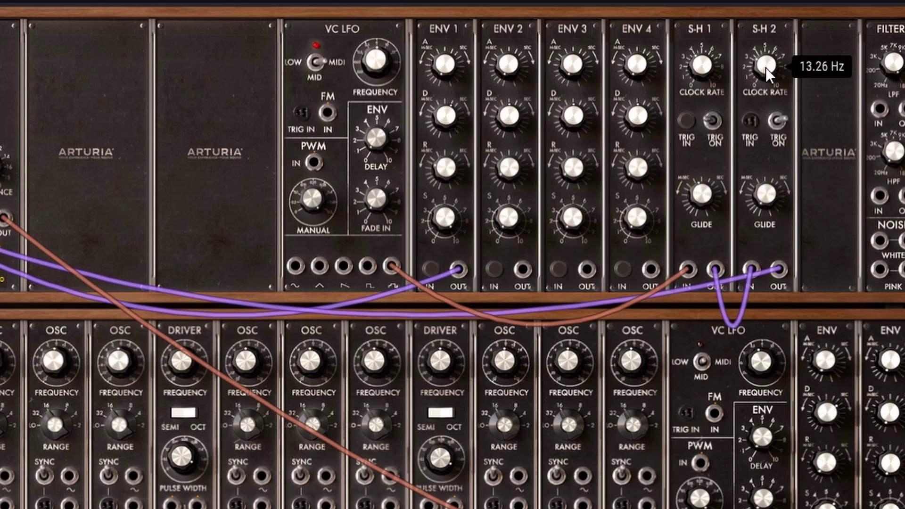
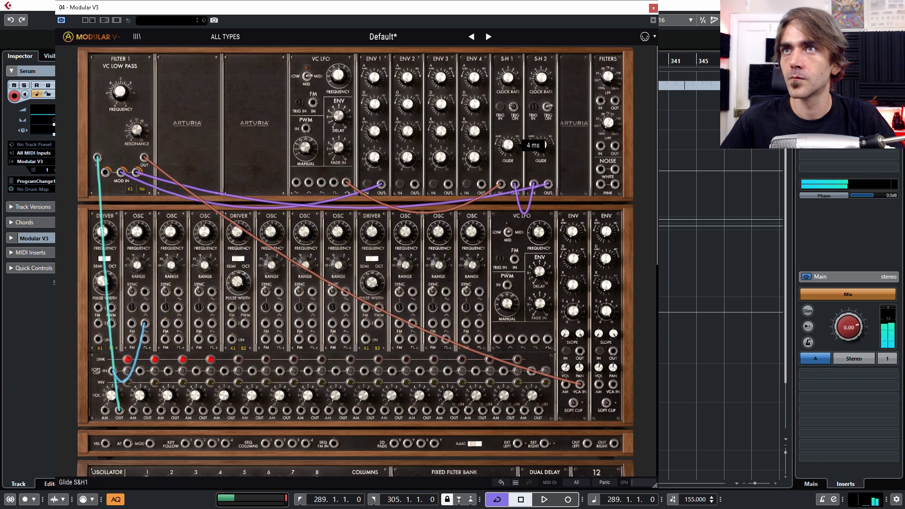
- Sweep the S-H 2 clock rate up and back down to about 4.96 Hz
mouse_move(542, 76)
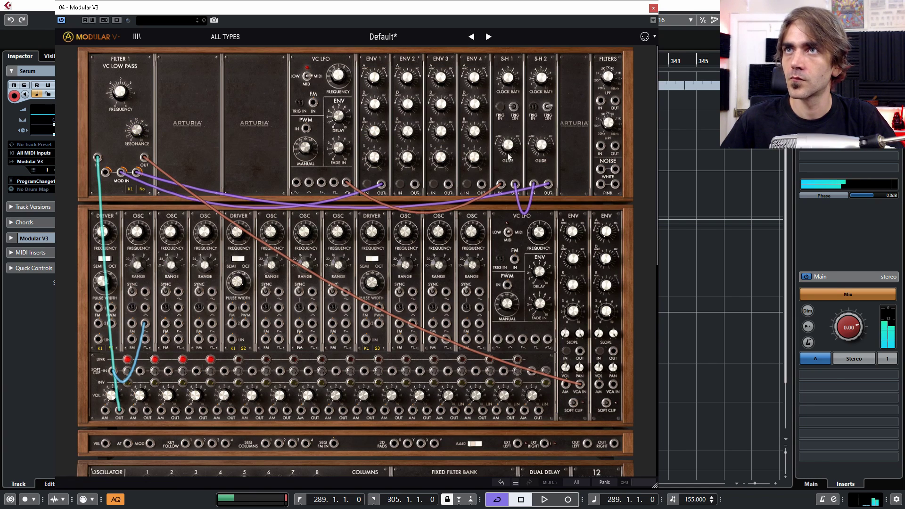
mouse_move(508, 145)
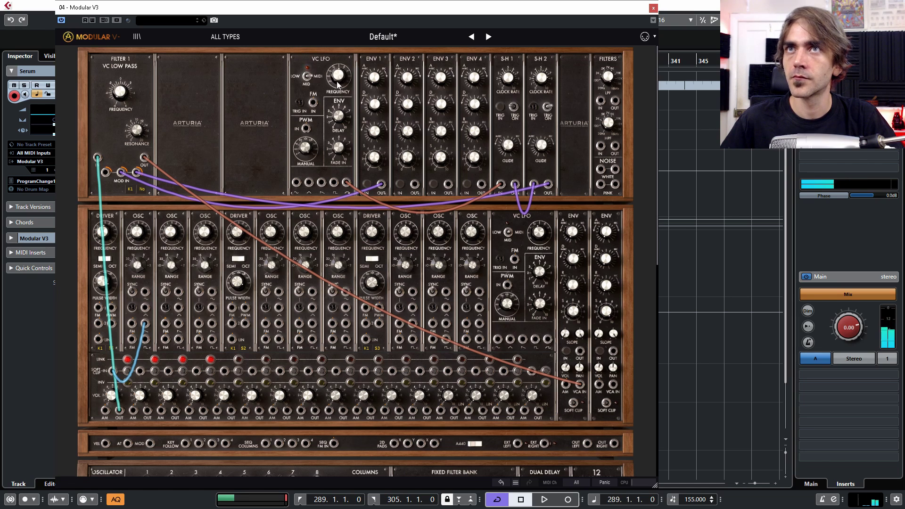
mouse_move(338, 76)
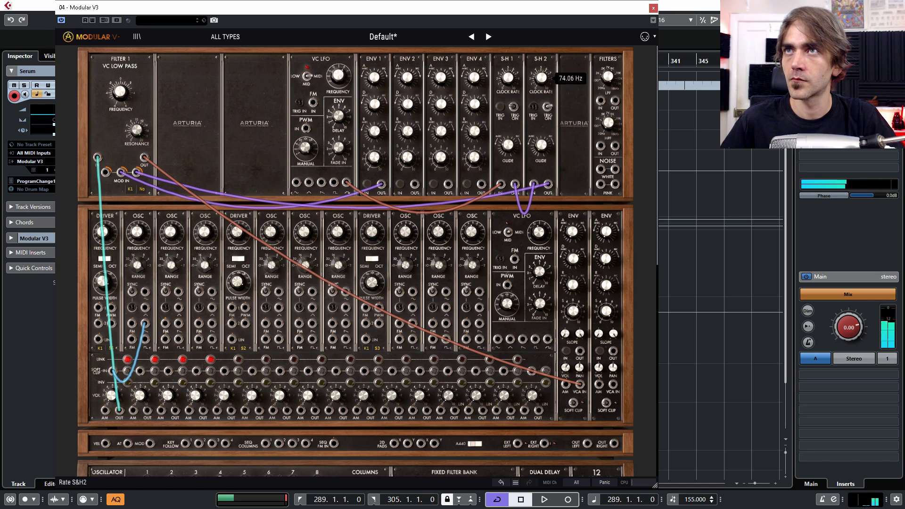
left_click_drag(541, 77, 541, 71)
left_click(541, 77)
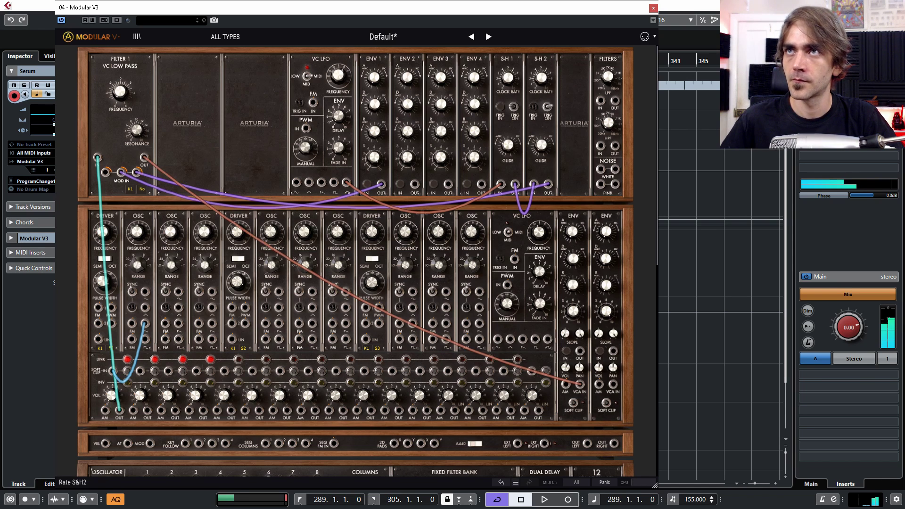
left_click(542, 77)
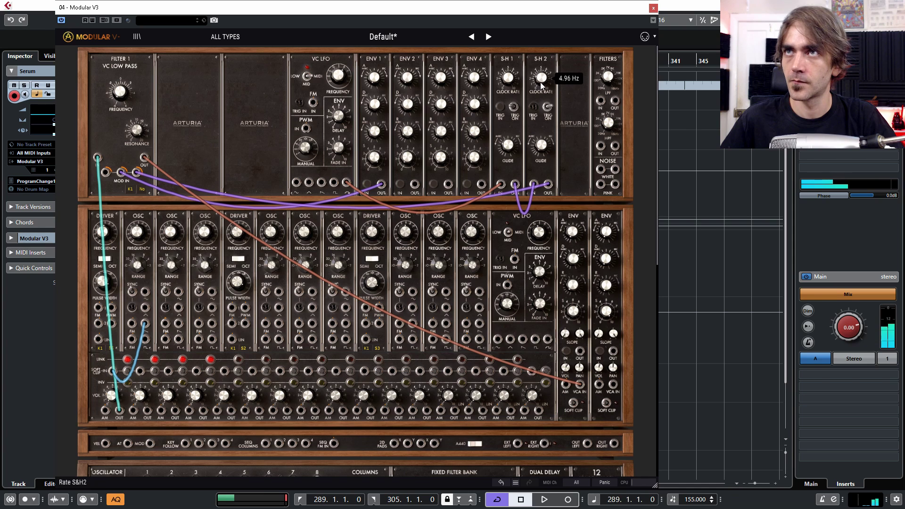
- Close the synth window and enable the 1 LO equalizer band in the Serum track's channel settings
left_click(652, 8)
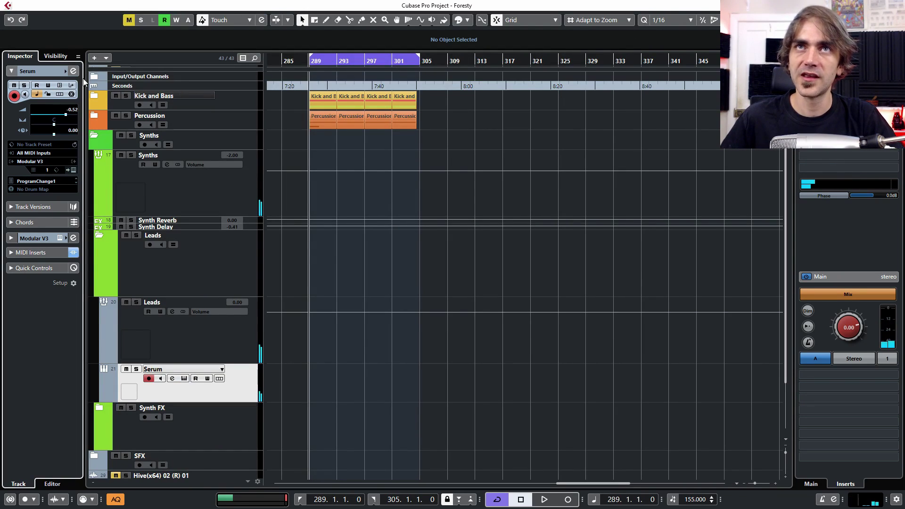
left_click(76, 70)
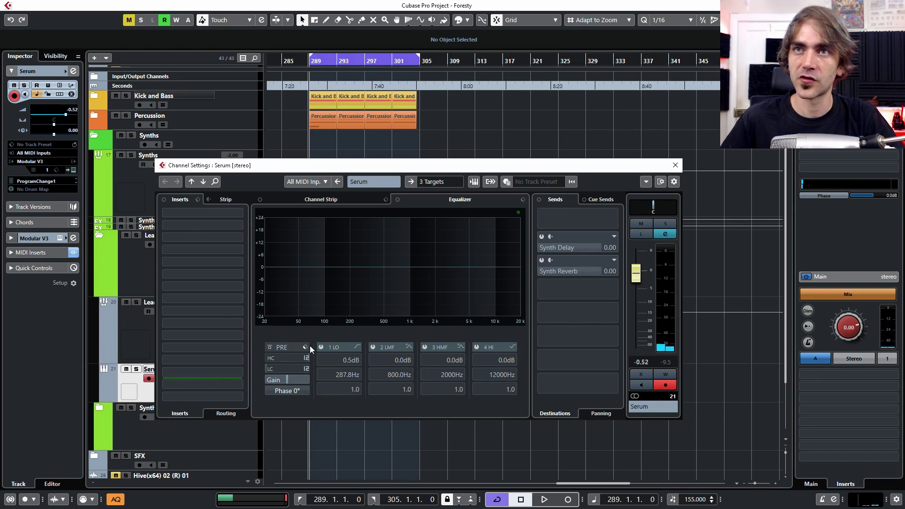
left_click(321, 348)
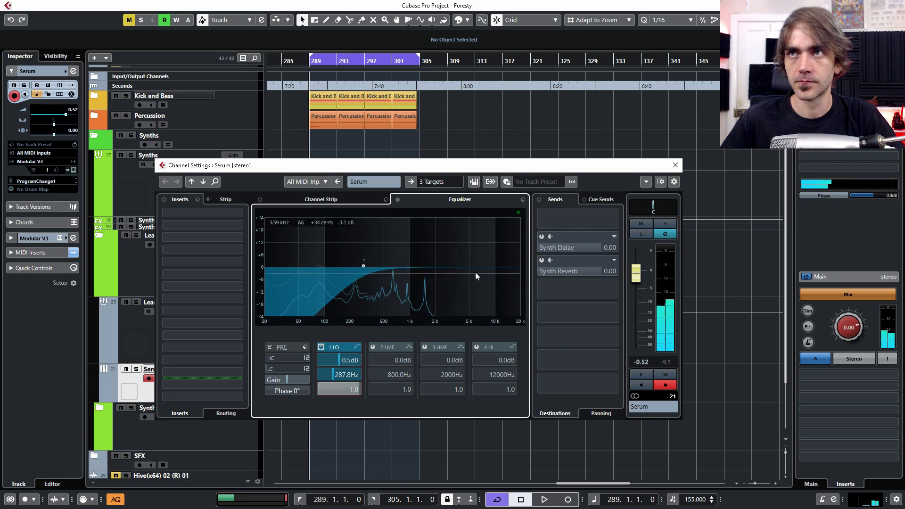
- Activate the Synth Delay and Synth Reverb sends on the Serum channel and close its channel settings
left_click(541, 236)
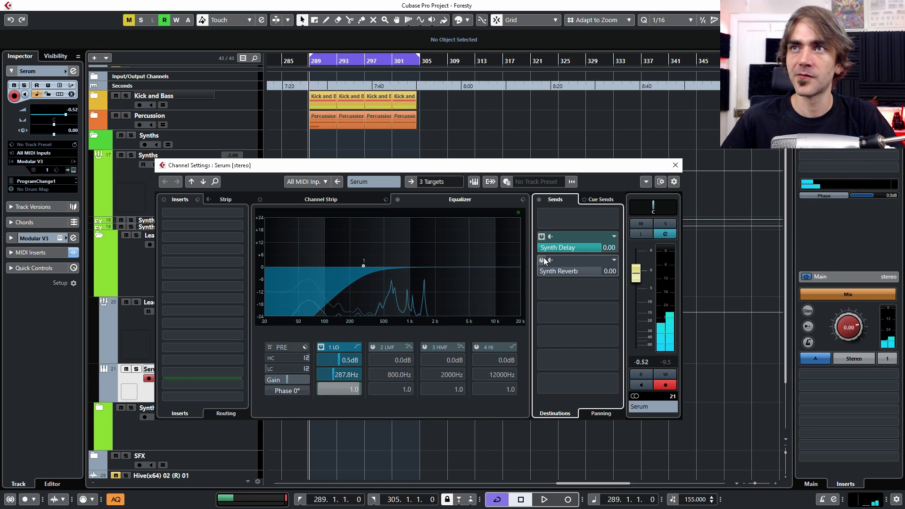
left_click(541, 261)
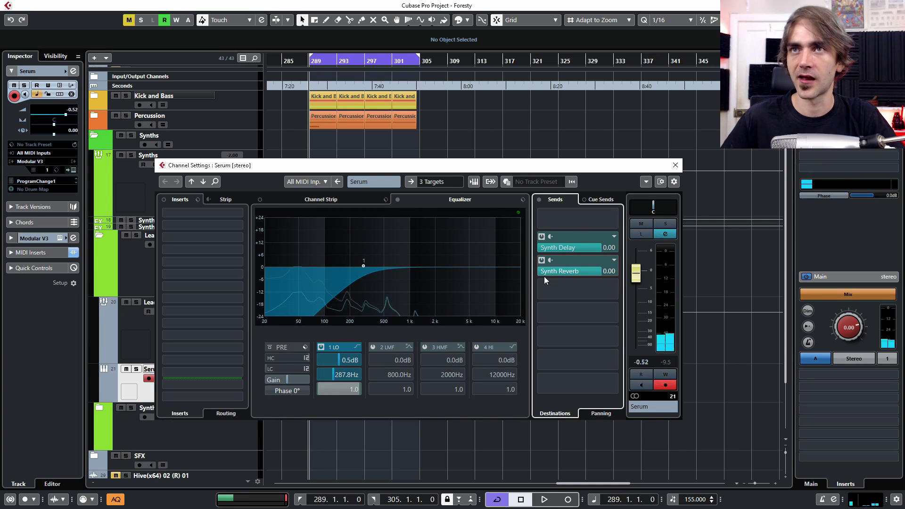
left_click(675, 165)
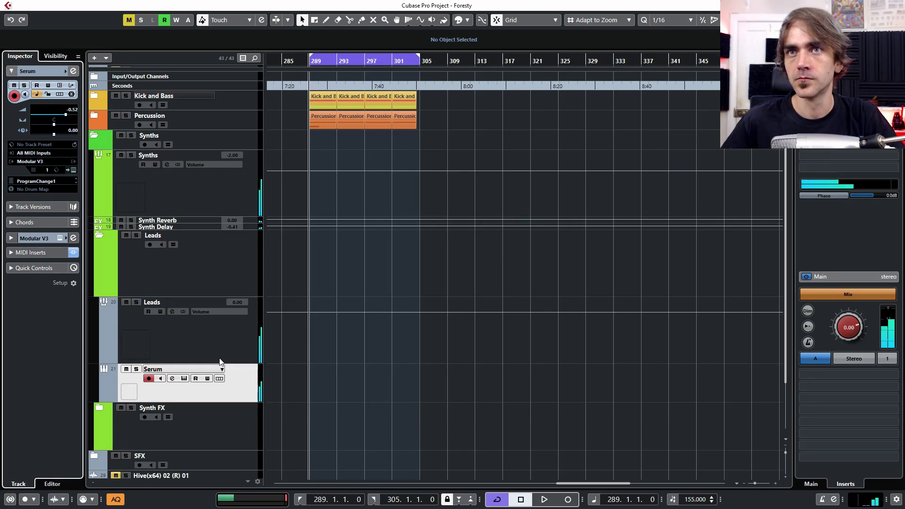
- Create a four-bar MIDI part on the Serum track from bar 289 to 293 and open it for note editing
double_click(318, 384)
left_click_drag(420, 399, 336, 400)
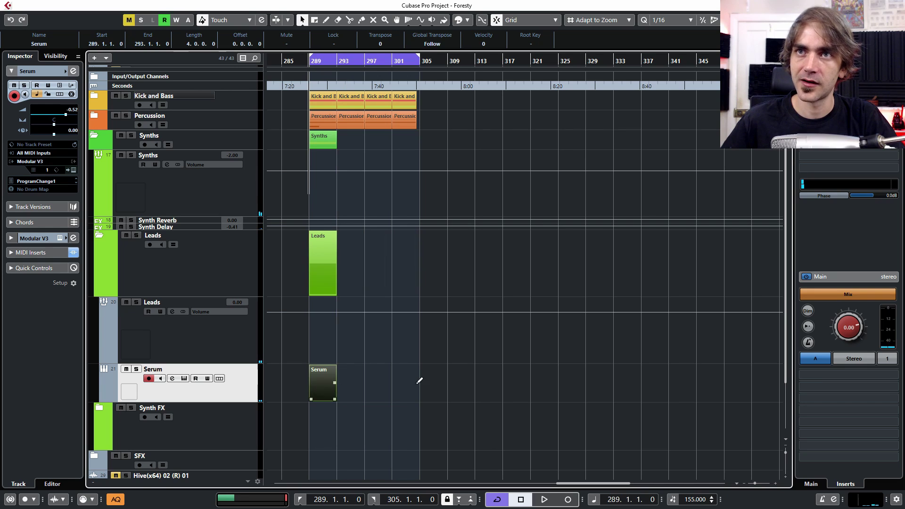
key("Return")
scroll(146, 297, "down", 3)
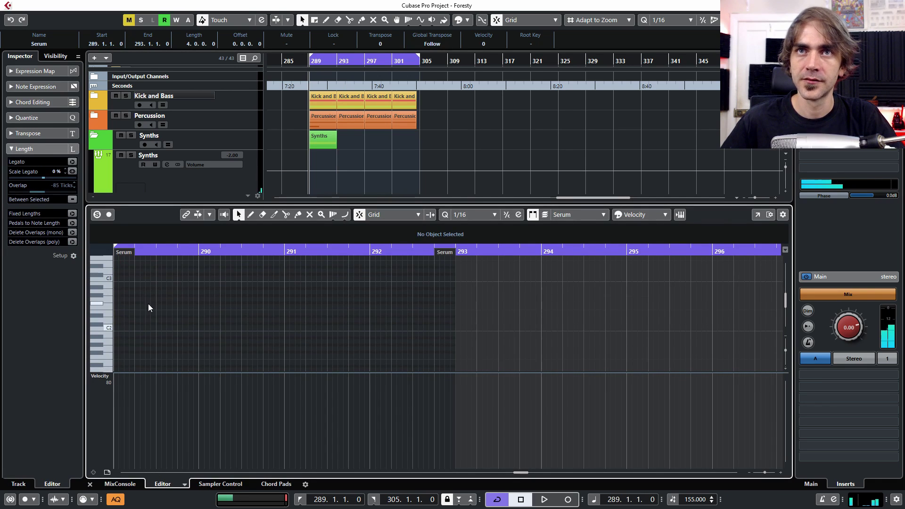
- Draw a C2 note spanning the whole part from bar 289 to 293 and close the note editor
left_click(116, 328, "alt")
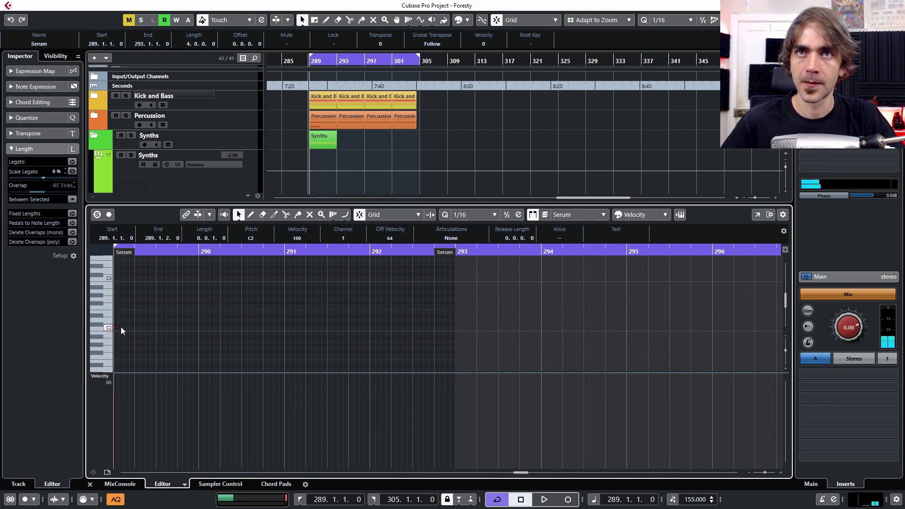
left_click_drag(118, 328, 455, 333)
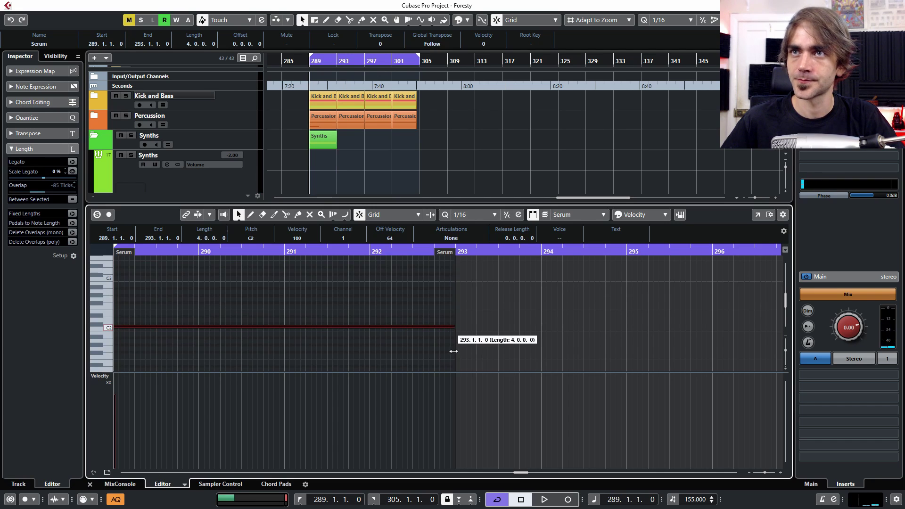
left_click(89, 484)
left_click(445, 382)
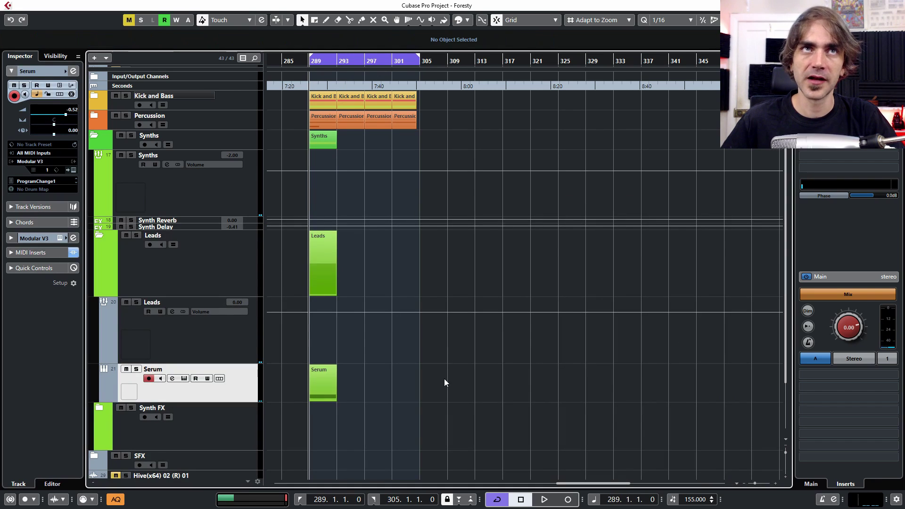
- Examine the Modular V3 patch of the Serum track and close its window
left_click(328, 392)
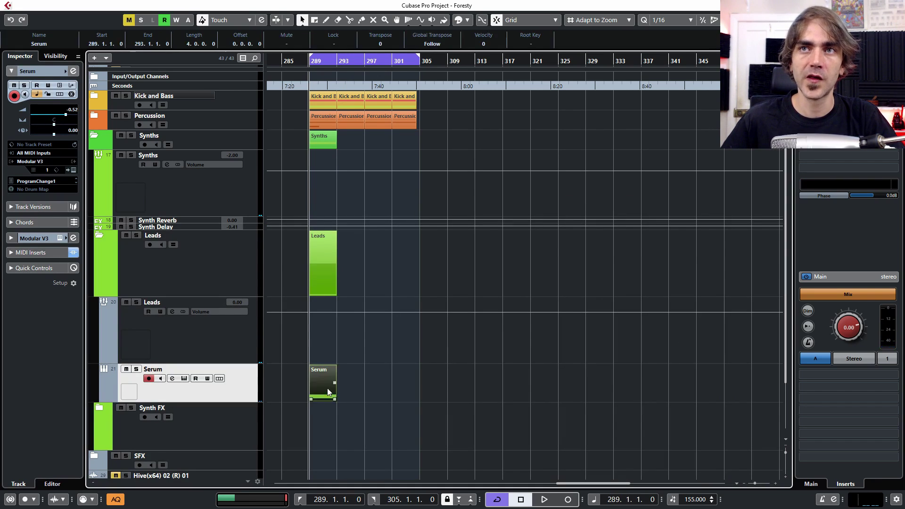
left_click(73, 169)
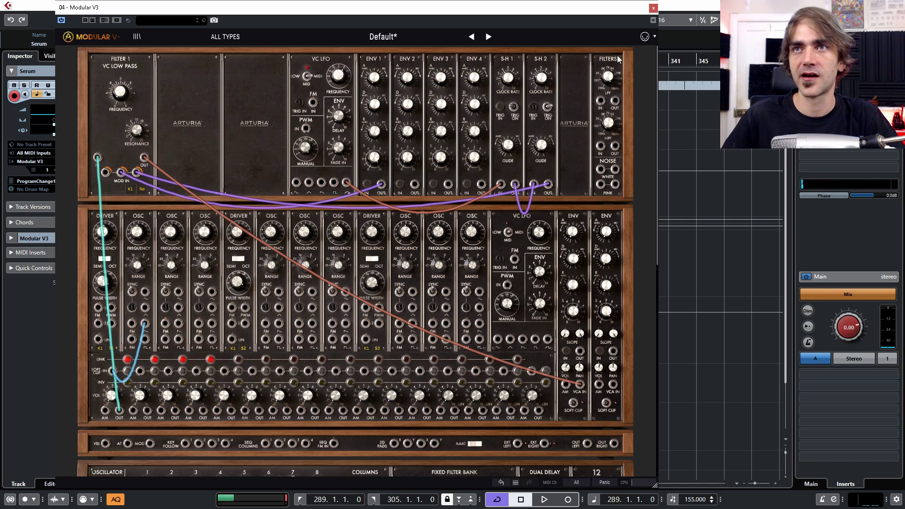
left_click(653, 8)
- Start playback and repeat the Serum part so the copies fill the loop up to bar 305
left_click(363, 408)
key("space")
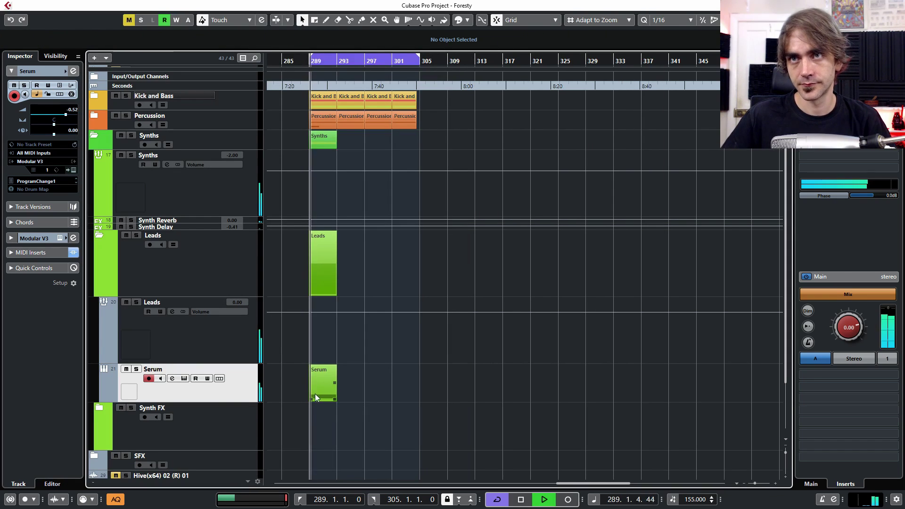
left_click_drag(335, 385, 417, 385)
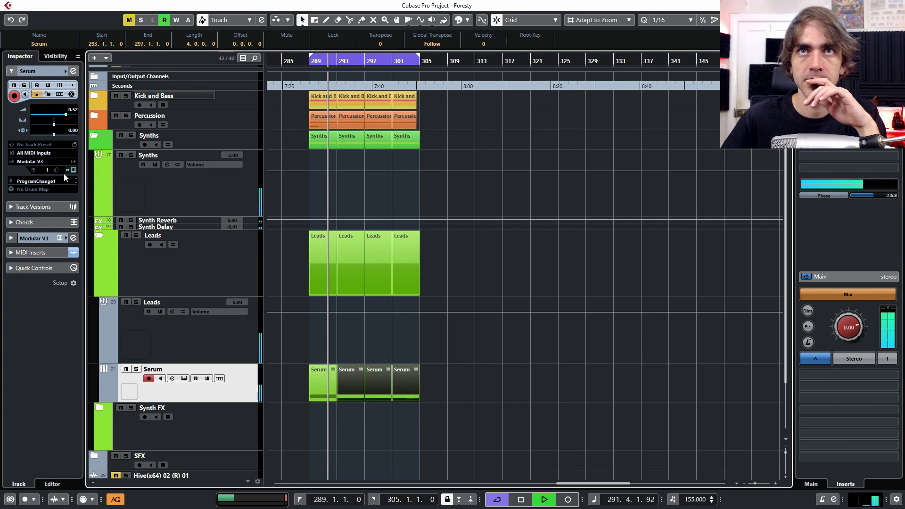
- Open the Modular V3 synth and set the S-H 2 trigger input to LFO 1 Trig
left_click(59, 238)
mouse_move(542, 82)
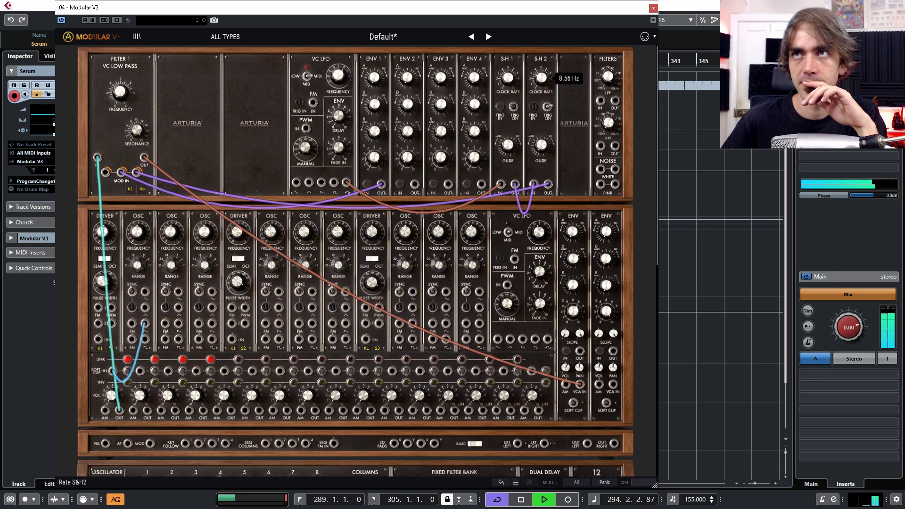
left_click(533, 107)
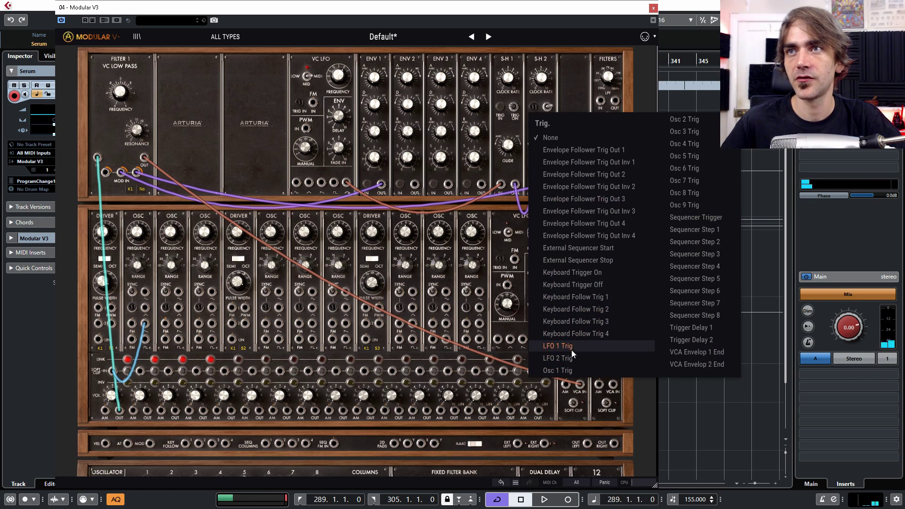
left_click(570, 347)
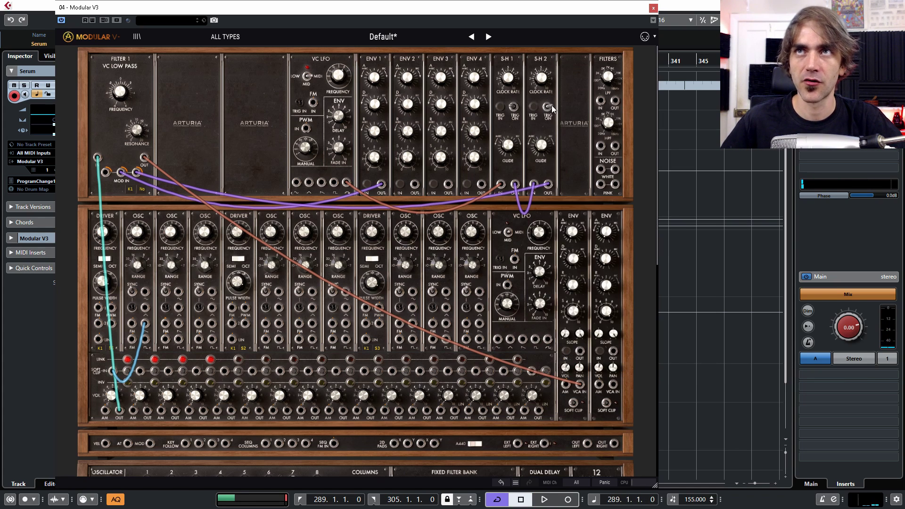
- Play the loop and adjust the S-H 2 glide to about 1.11 s, stopping playback when done
key("space")
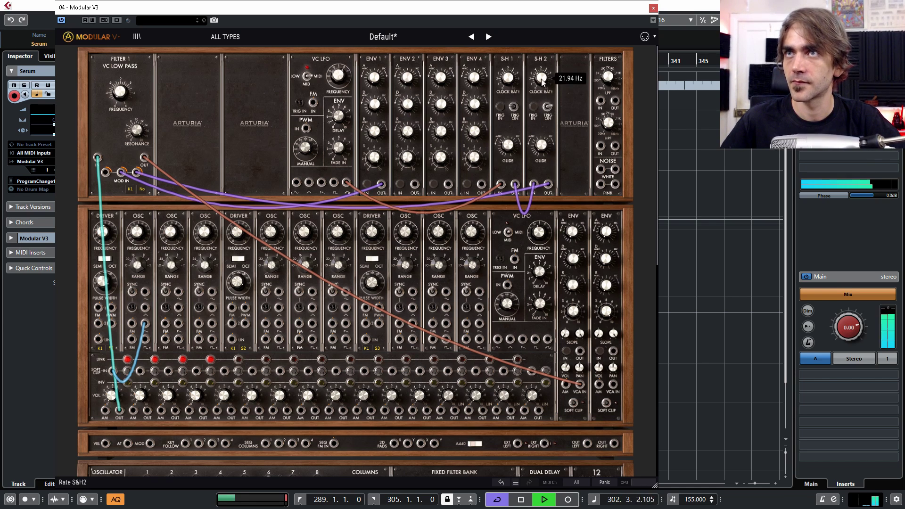
left_click_drag(533, 143, 533, 142)
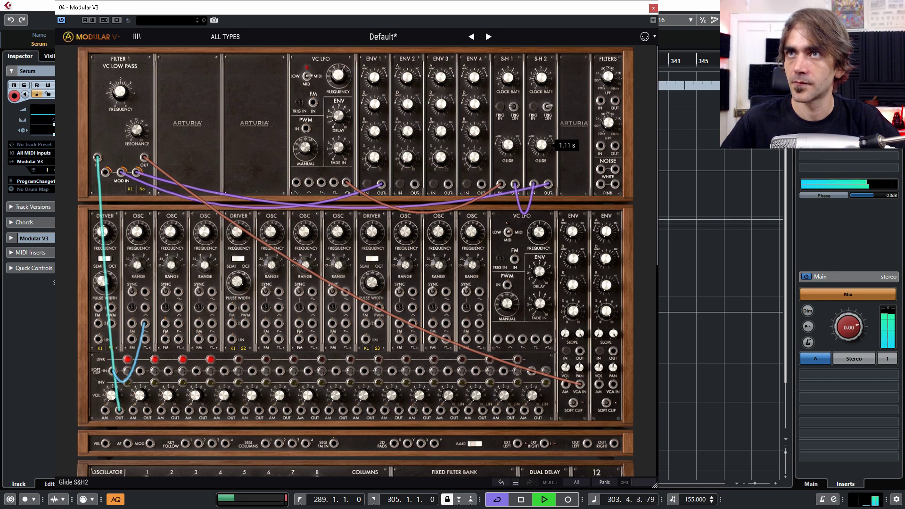
key("space")
- Set the S-H 2 trigger input to LFO 2 Trig and the lower VC LFO's frequency to Tempo*2
left_click(549, 186)
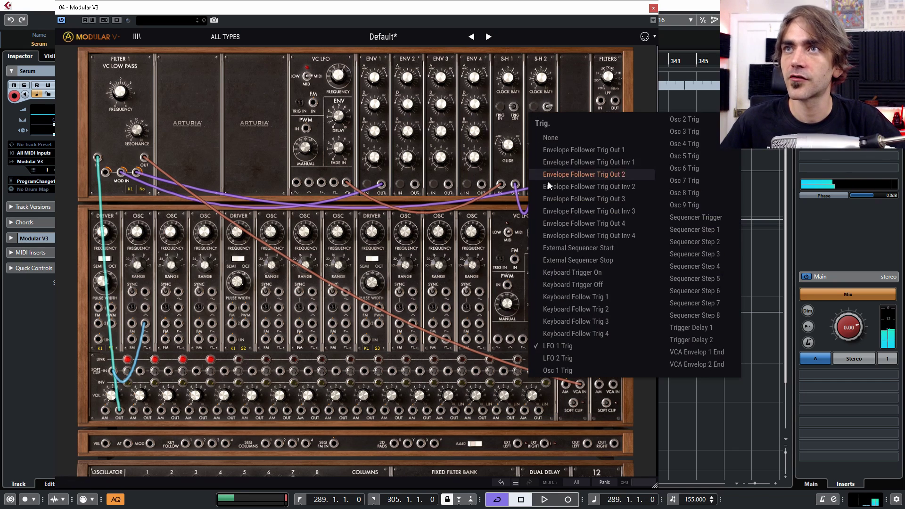
left_click(564, 359)
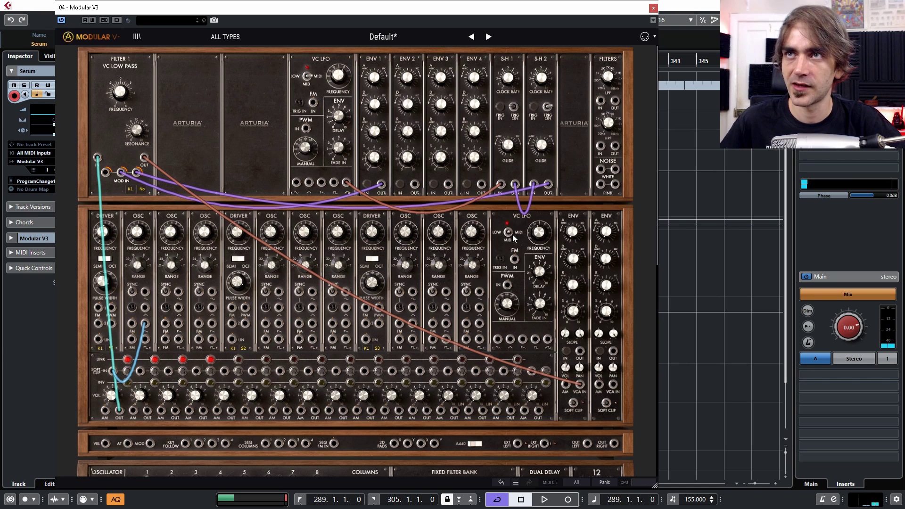
left_click(539, 233)
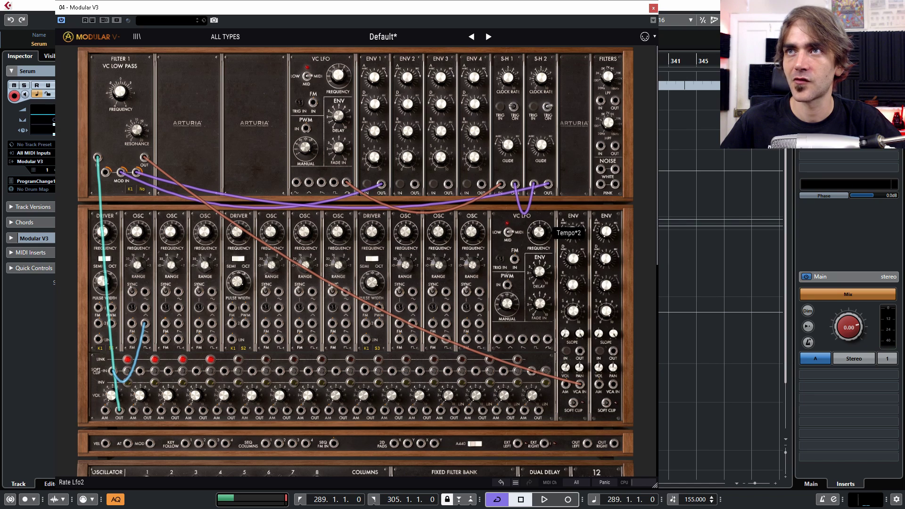
left_click_drag(538, 232, 539, 233)
- Play the loop and adjust the Filter 1 low-pass frequency by ear
key("space")
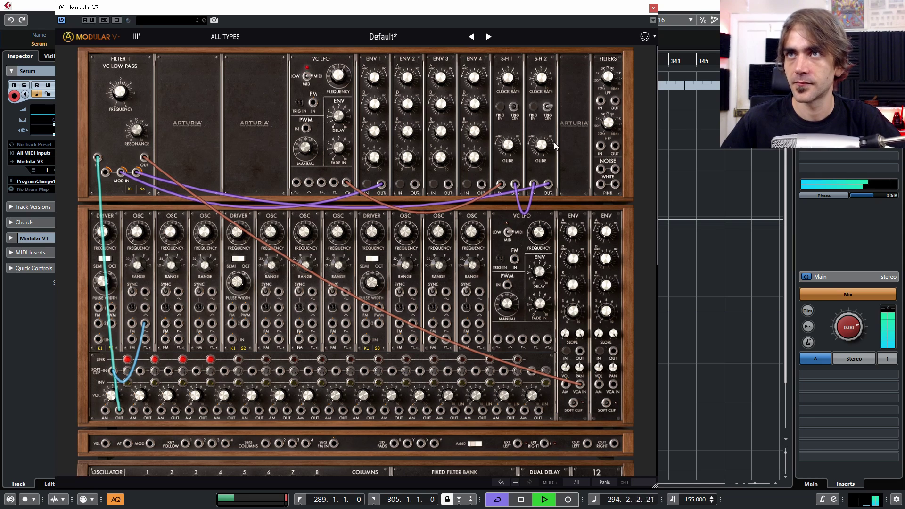
mouse_move(544, 144)
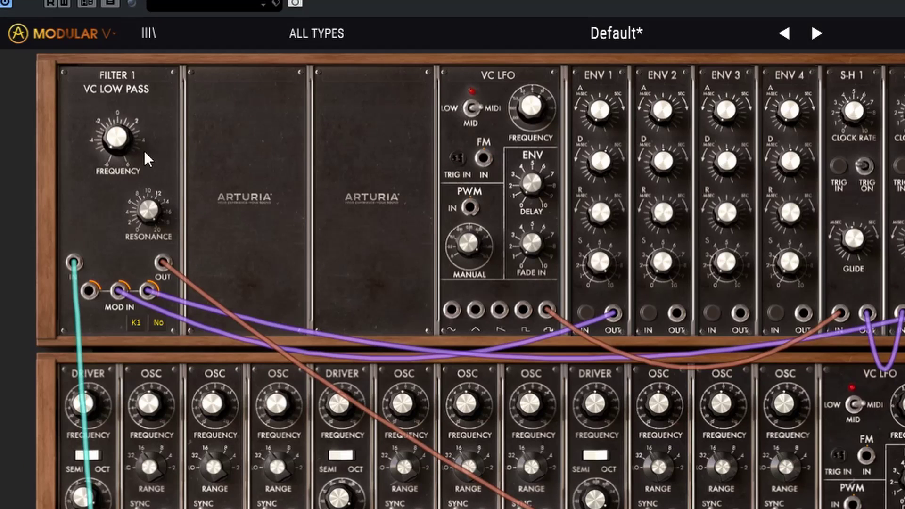
left_click_drag(119, 92, 120, 83)
mouse_move(117, 137)
left_mouse_down()
mouse_move(117, 153)
mouse_move(107, 128)
mouse_move(107, 137)
left_mouse_up()
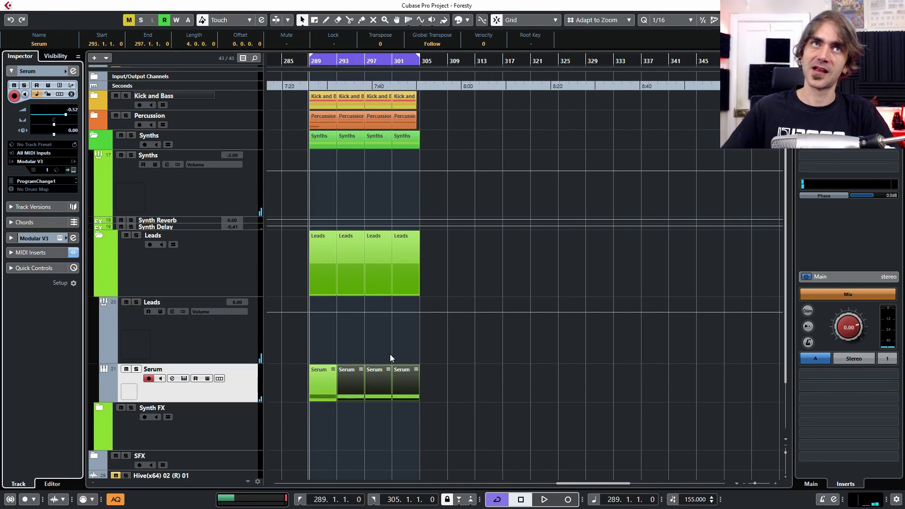
- Add a stereo audio track directly below the Serum track
scroll(471, 332, "down", 3)
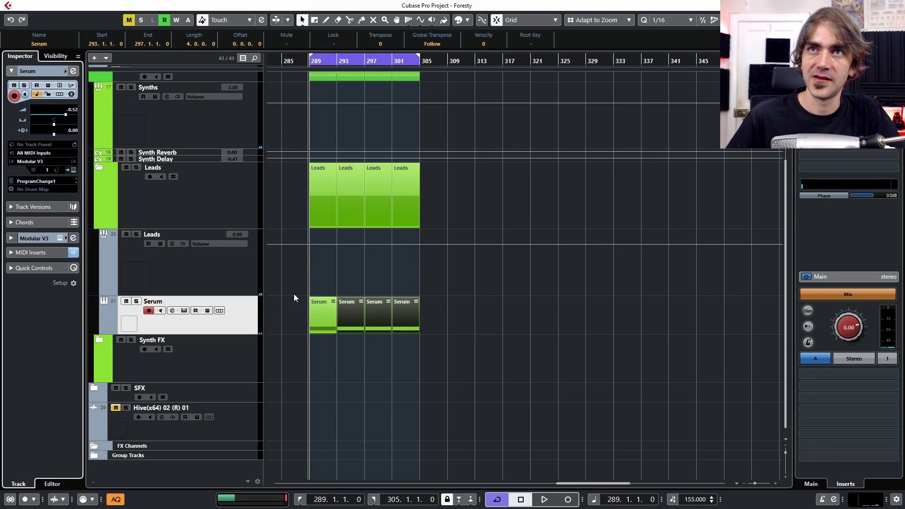
right_click(244, 335)
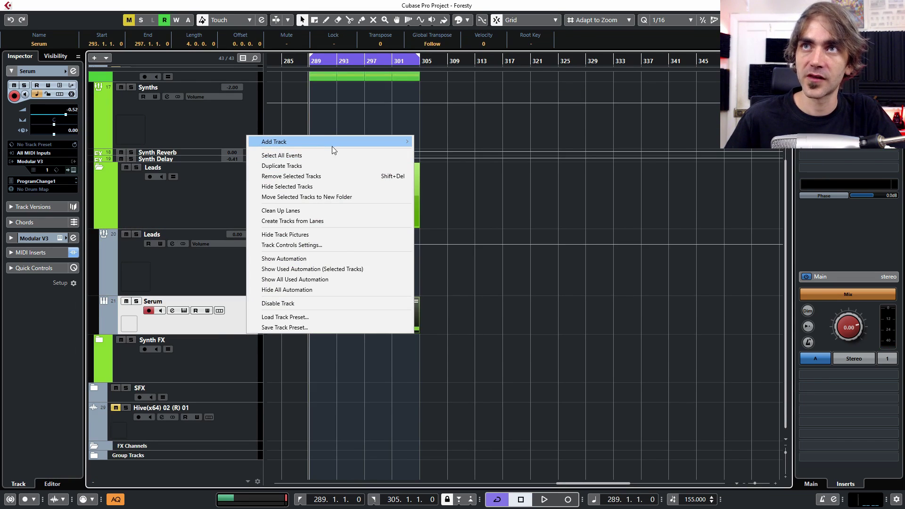
mouse_move(335, 142)
left_click(443, 142)
left_click(287, 297)
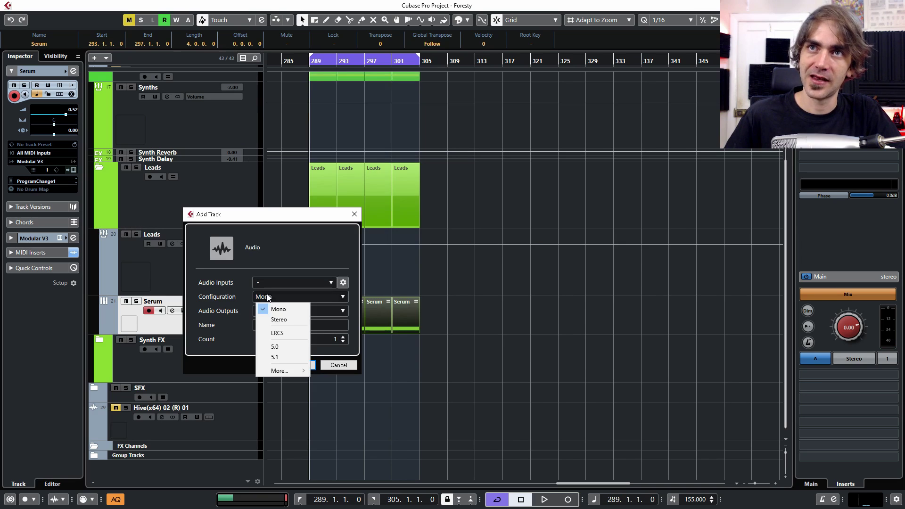
left_click(276, 320)
left_click(274, 284)
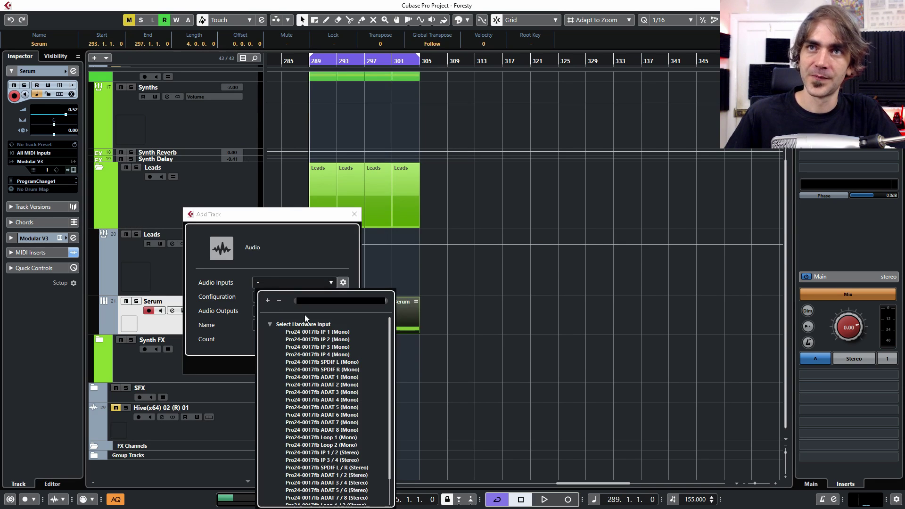
scroll(292, 441, "down", 2)
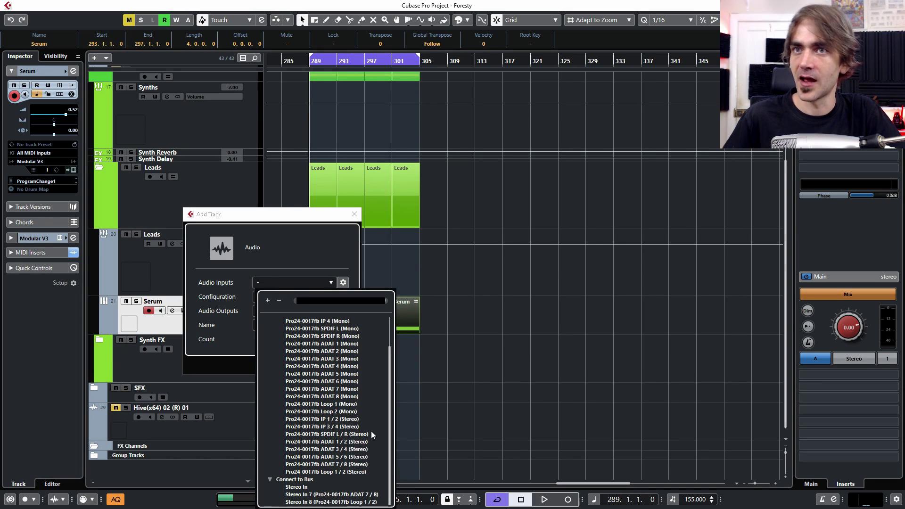
scroll(352, 391, "up", 2)
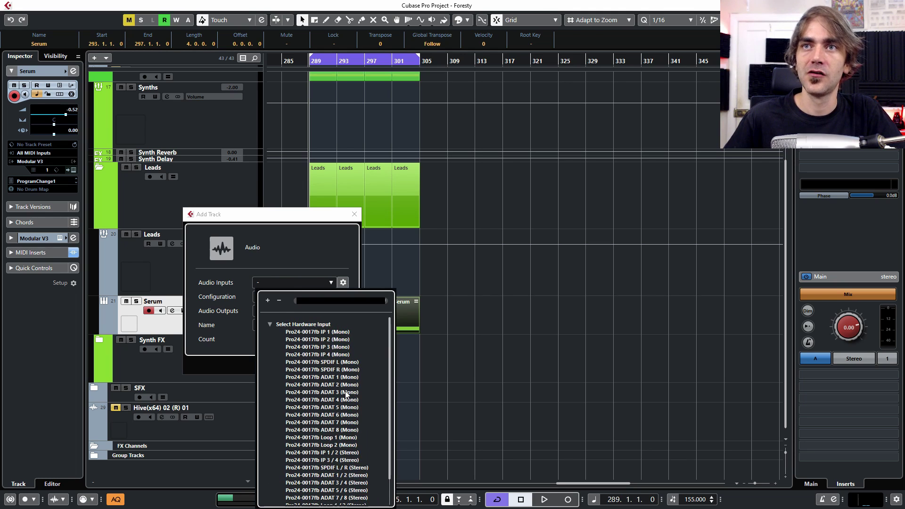
left_click(300, 252)
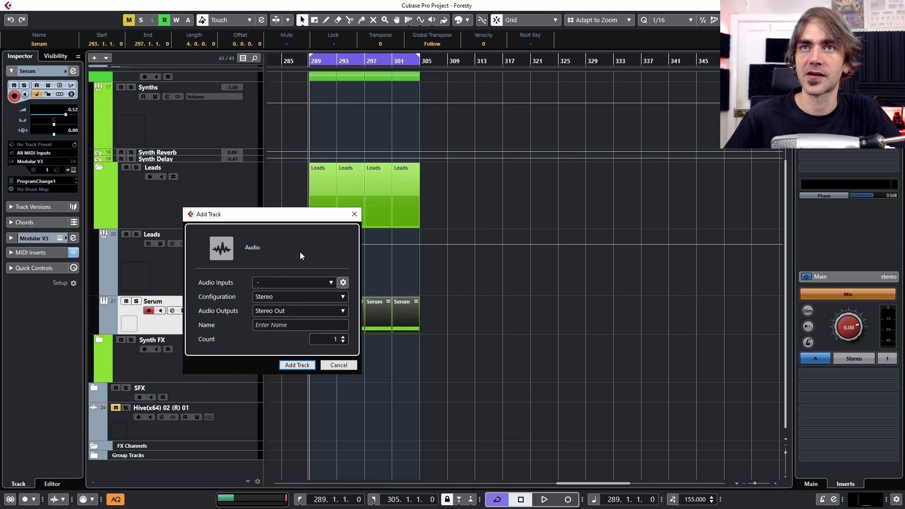
key("Escape")
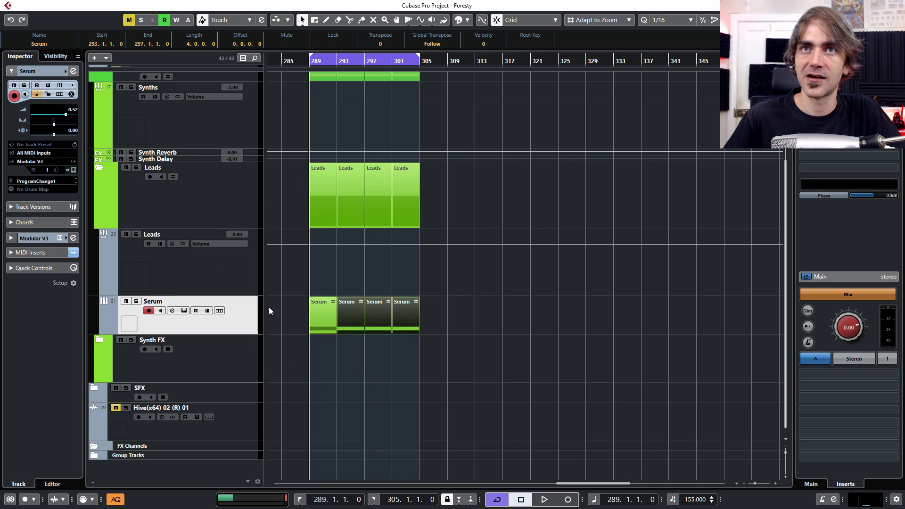
left_click(192, 267)
left_click(237, 349)
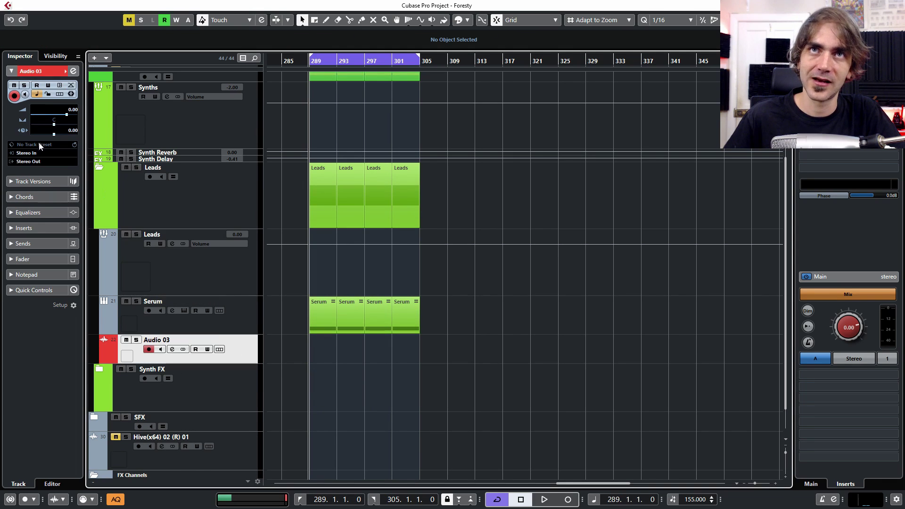
- Set the new audio track's input to the Leads group and start recording
left_click(26, 153)
left_click(55, 261)
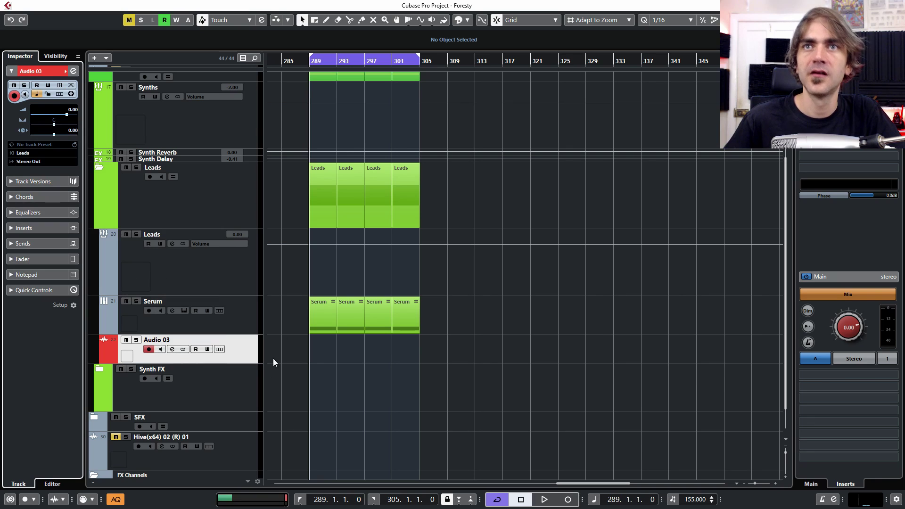
left_click(149, 349)
key("KP_Multiply")
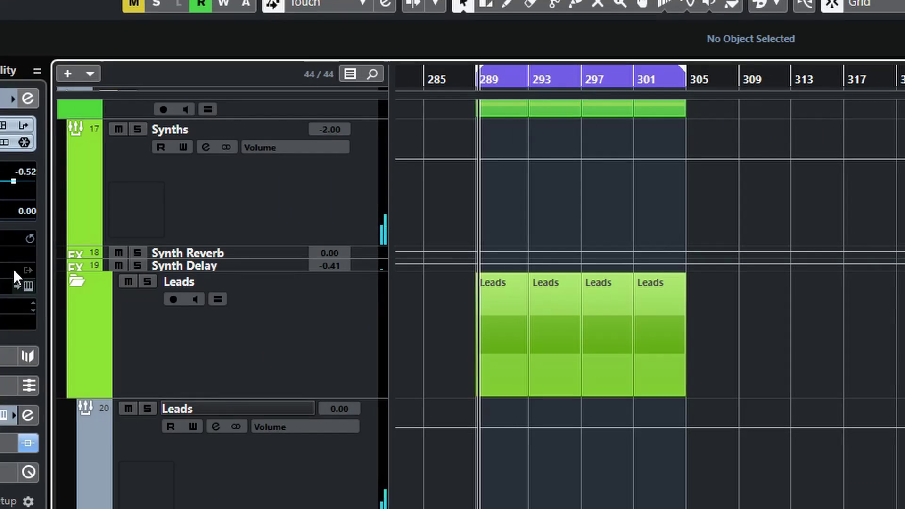
- Open the Modular V3 instrument and sweep the Filter 1 low-pass frequency up and down while the loop records
left_click(21, 284)
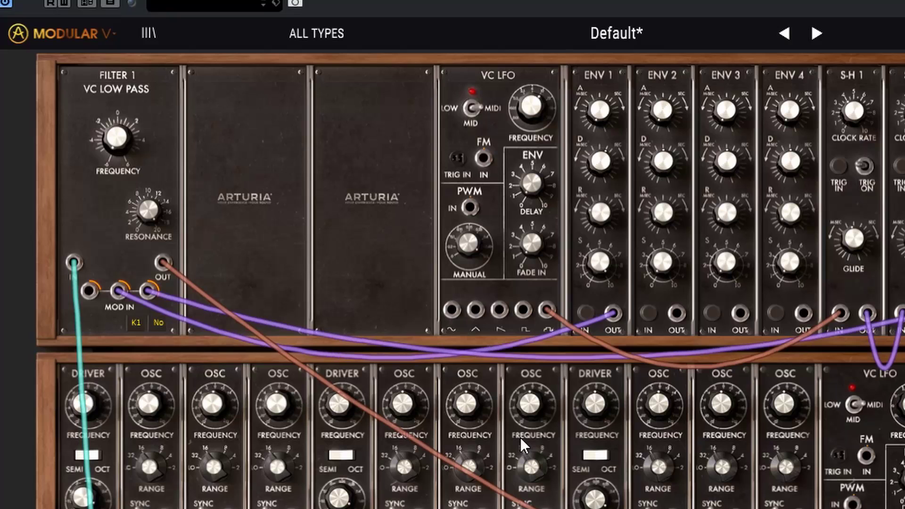
left_click_drag(113, 139, 114, 162)
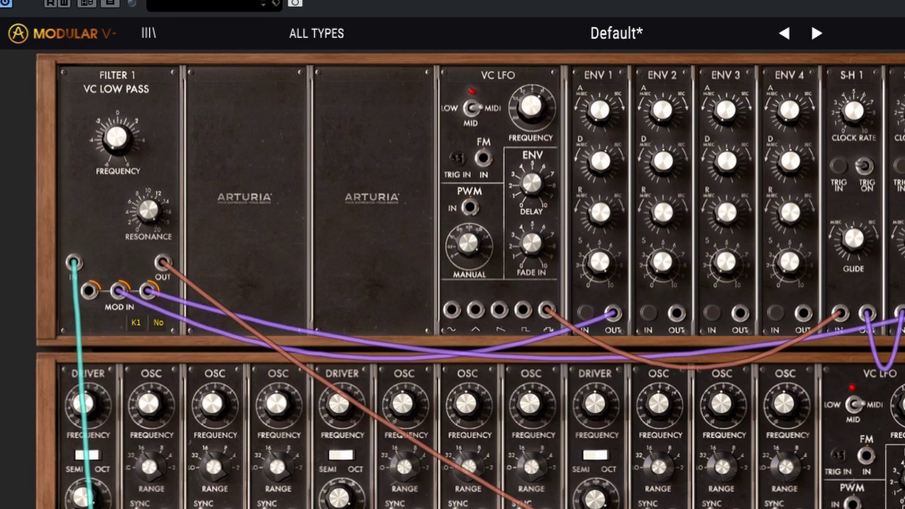
left_click_drag(133, 138, 125, 170)
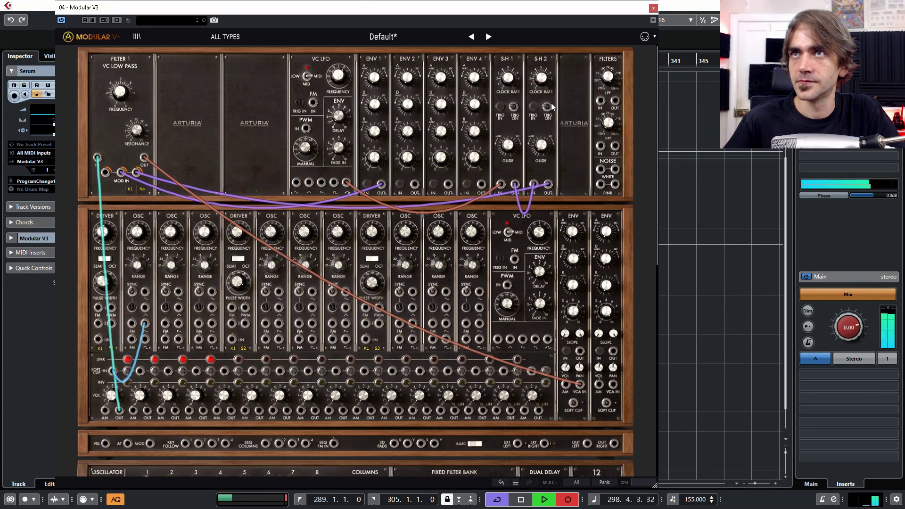
left_click_drag(120, 93, 120, 80)
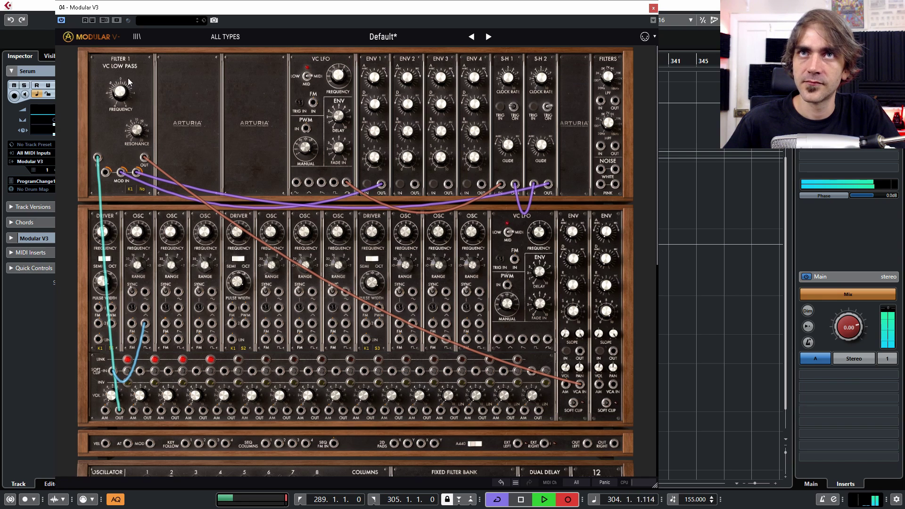
left_click_drag(128, 81, 128, 78)
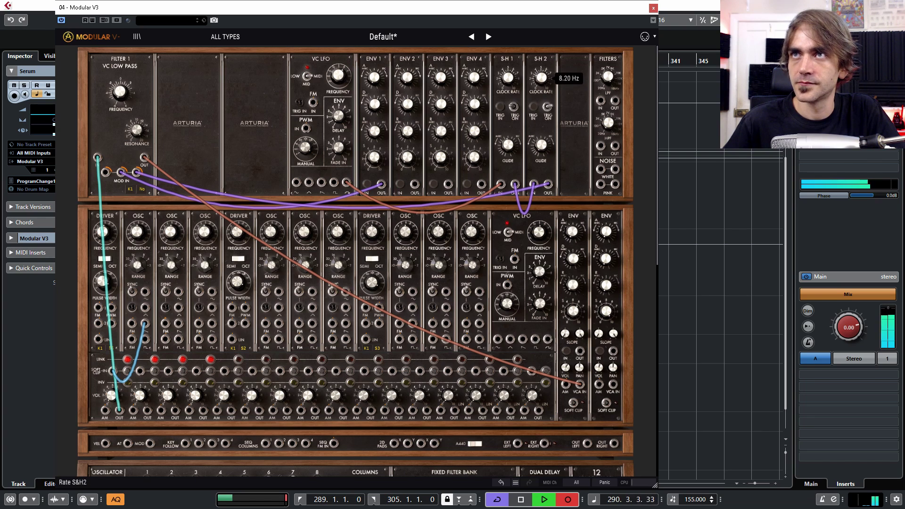
left_click_drag(127, 90, 126, 92)
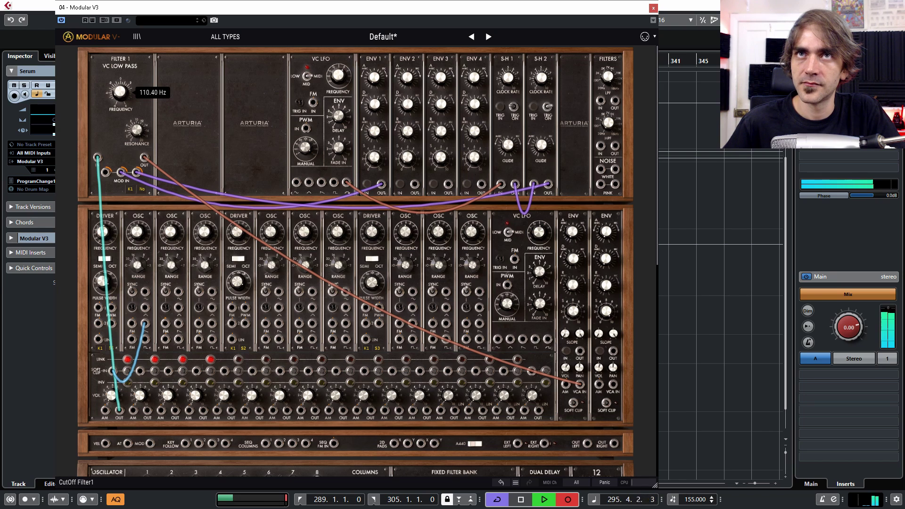
left_click_drag(127, 93, 127, 93)
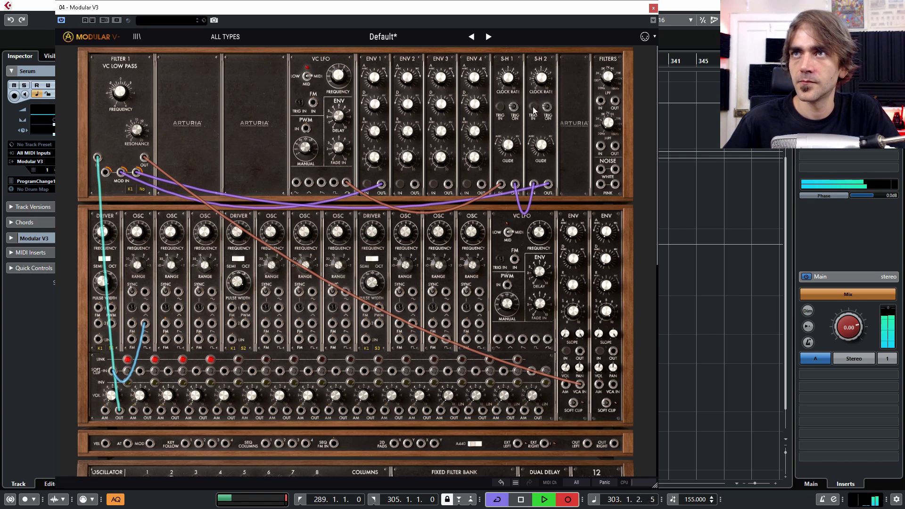
left_click_drag(114, 96, 114, 90)
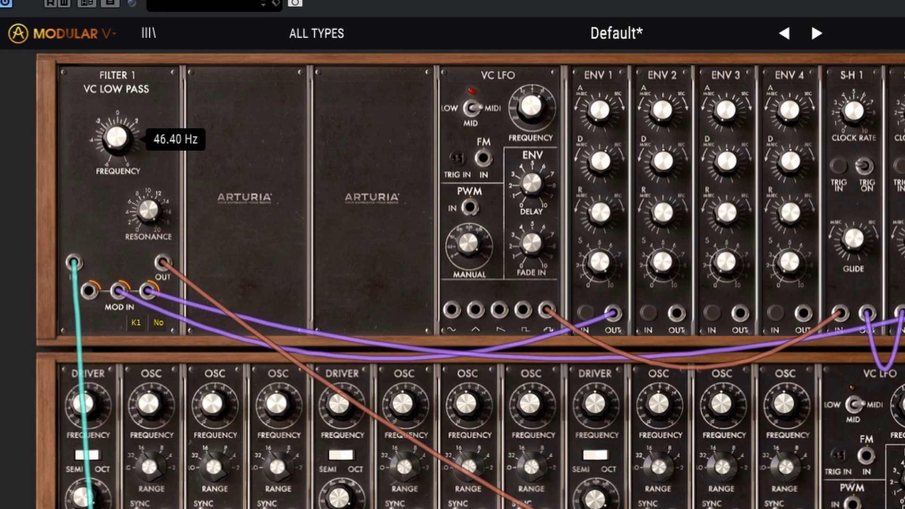
left_click_drag(116, 138, 117, 137)
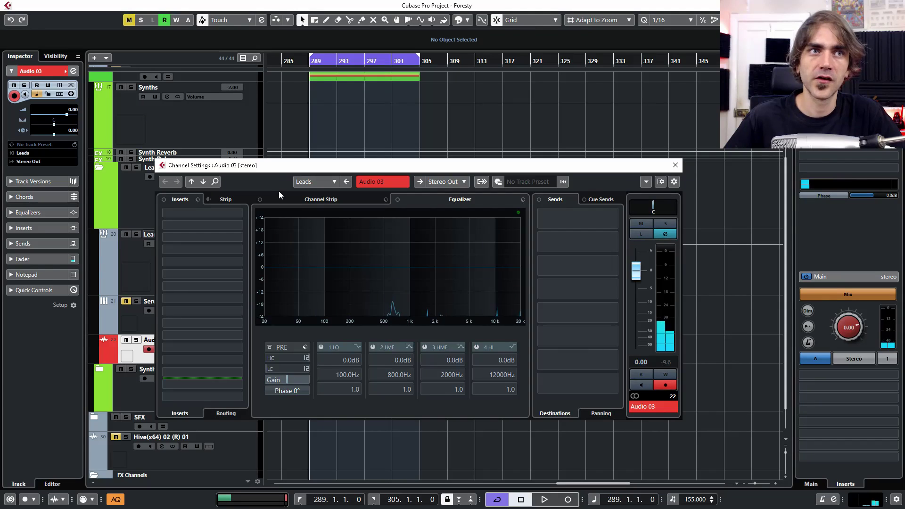
- Add Synth Delay and Synth Reverb sends to the Audio 03 channel, with levels of -1.57 and -1.22 during playback
left_click(675, 166)
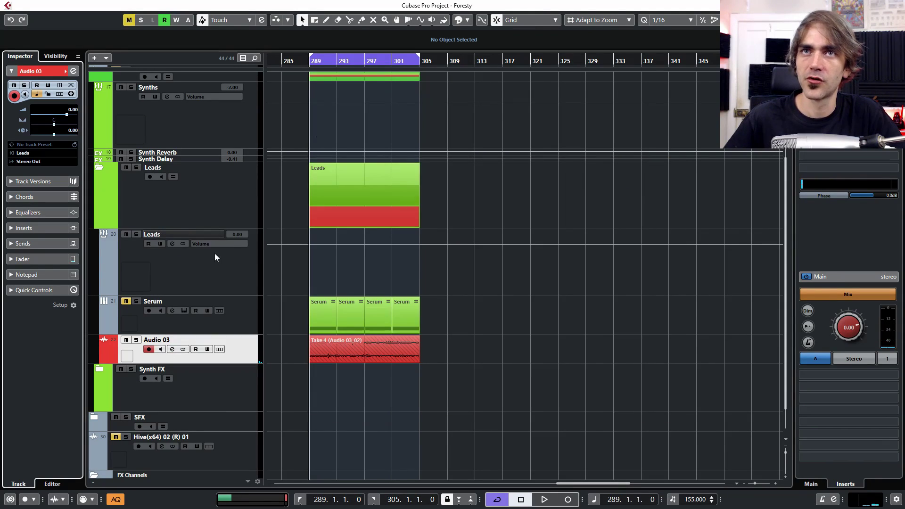
left_click(73, 71)
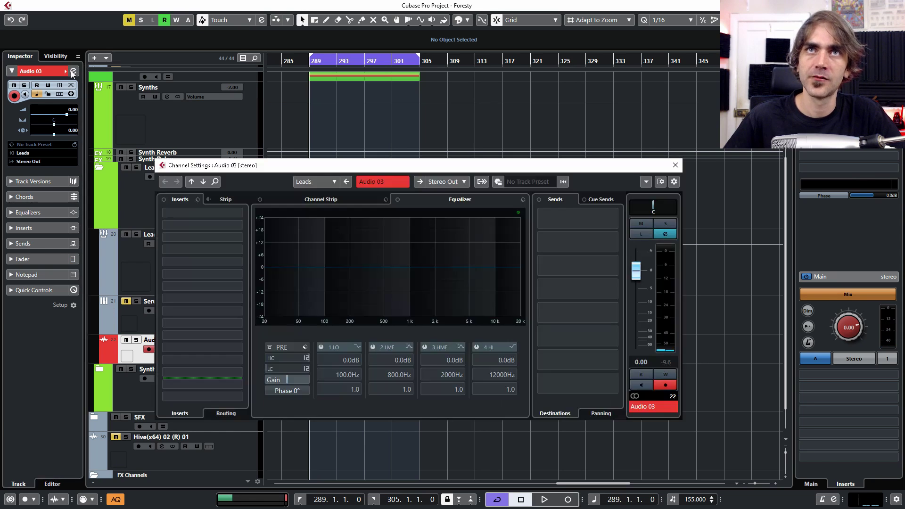
left_click(548, 261)
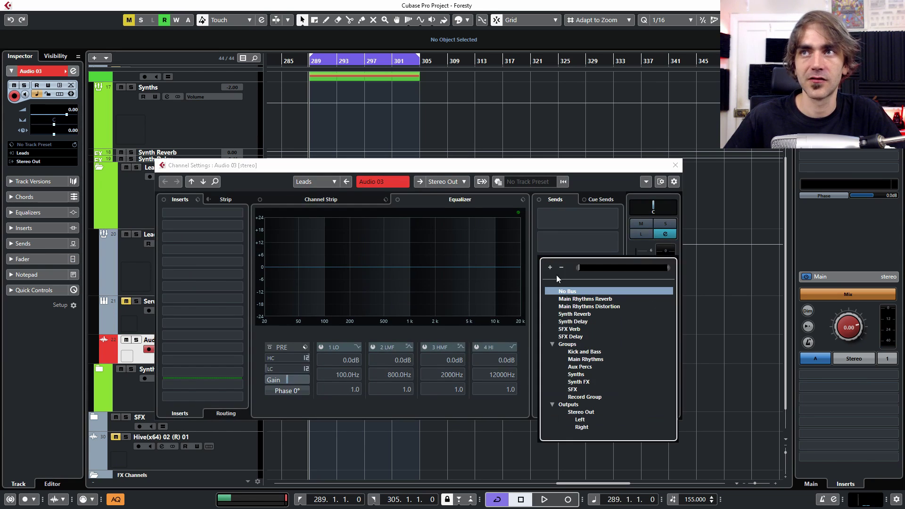
left_click(572, 321)
key("space")
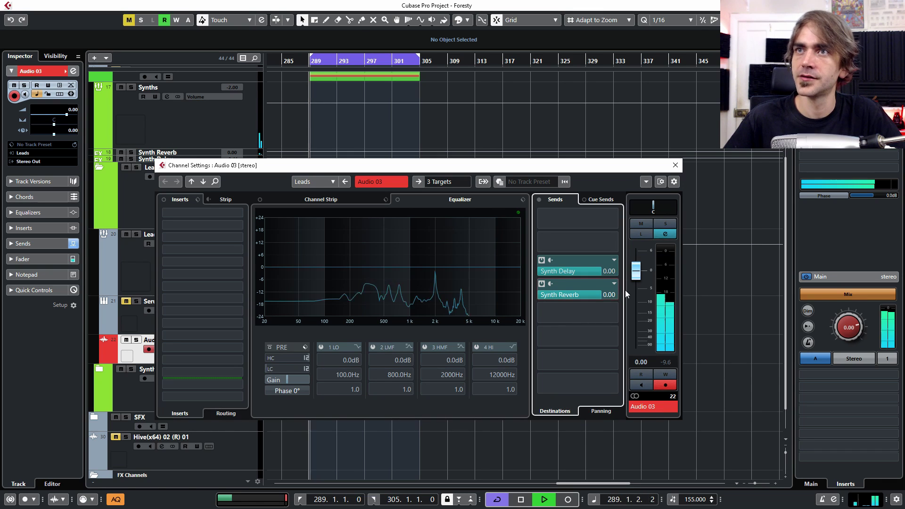
mouse_move(584, 272)
left_mouse_down()
mouse_move(592, 301)
mouse_move(572, 335)
mouse_move(595, 271)
left_mouse_up()
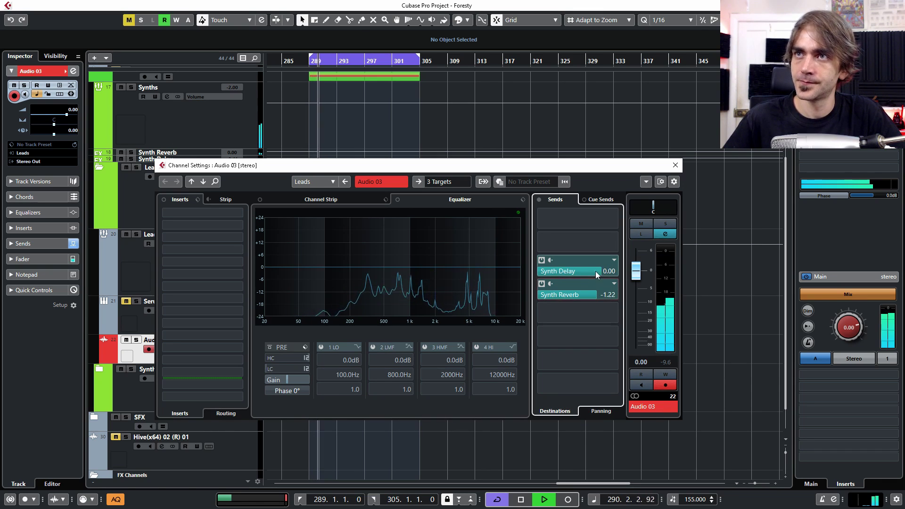
scroll(580, 296, "down", 2)
- Cut Audio 03's EQ by 5.9 dB at 2483 Hz and 7.5 dB at 192.5 Hz, and enable a 36 dB/Oct low cut
left_click_drag(436, 267, 442, 280)
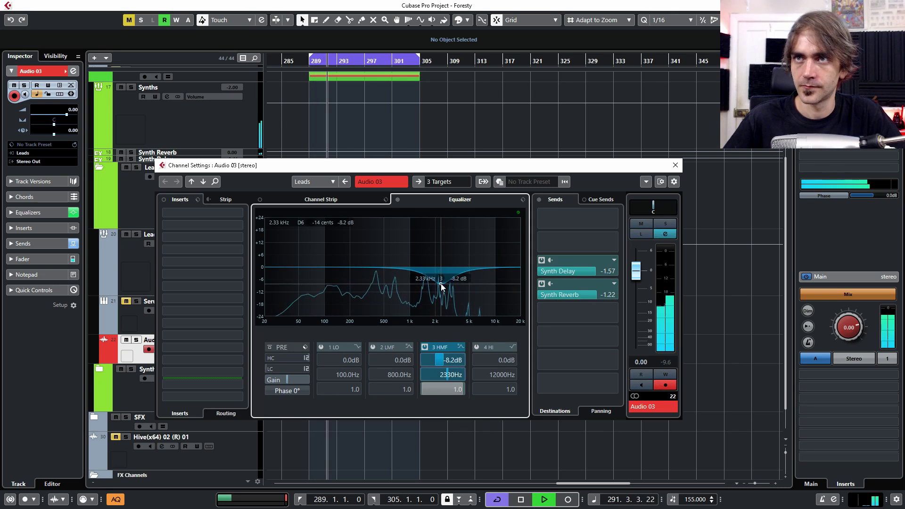
left_click_drag(359, 265, 349, 283)
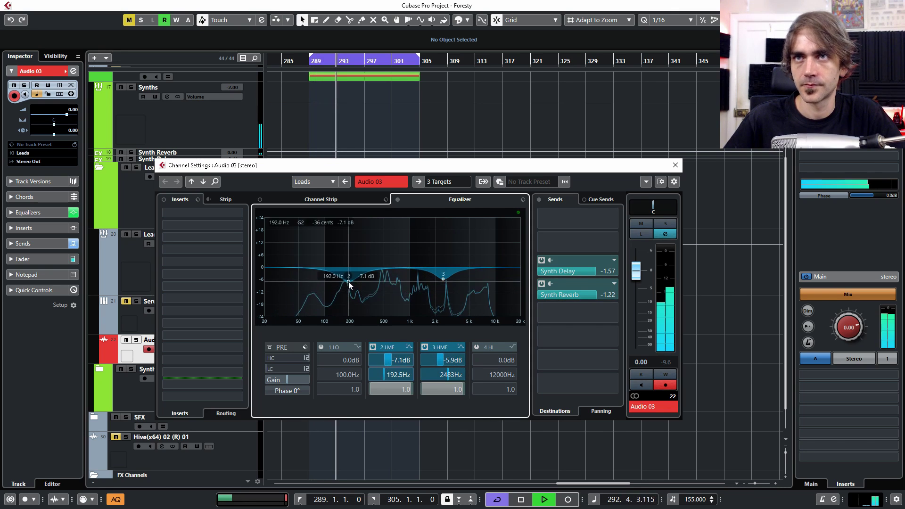
left_click(306, 368)
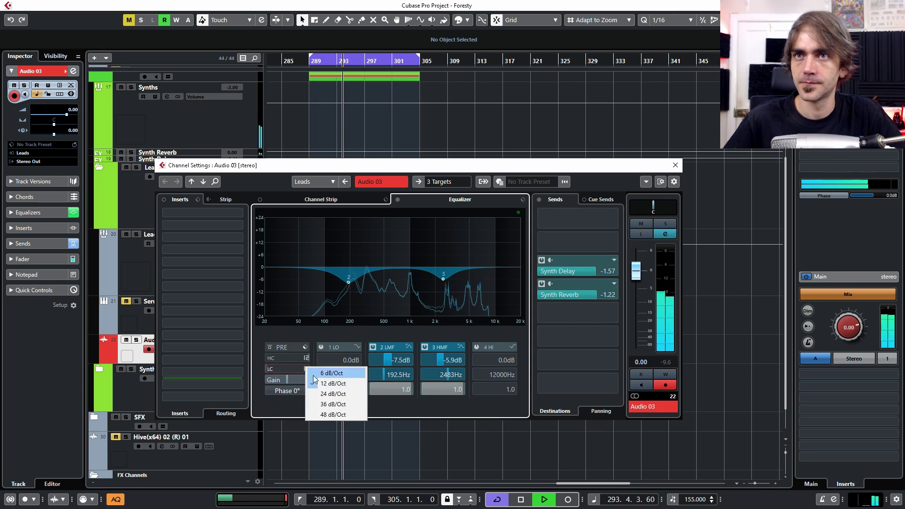
left_click(334, 404)
key("space")
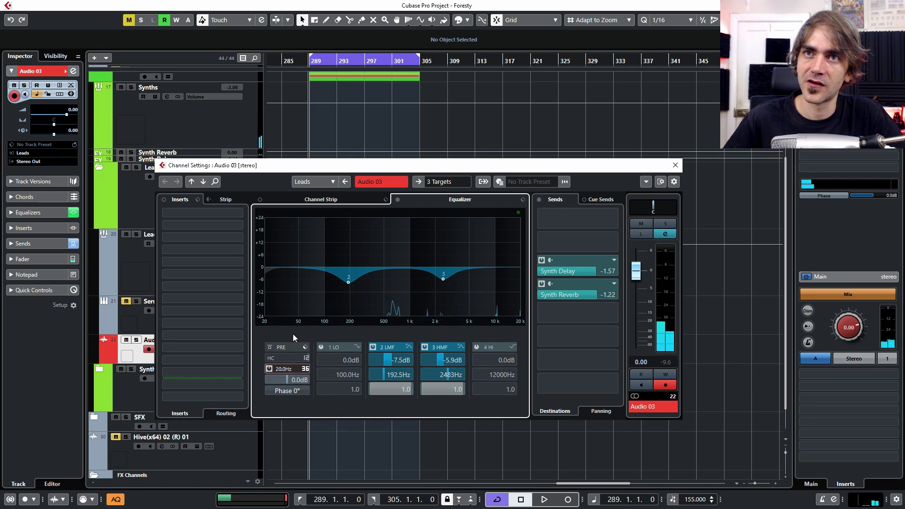
- Sweep Audio 03's low-cut frequency up to 20000 Hz and back down to the low mids, checking it against playback
left_click_drag(293, 334, 313, 341)
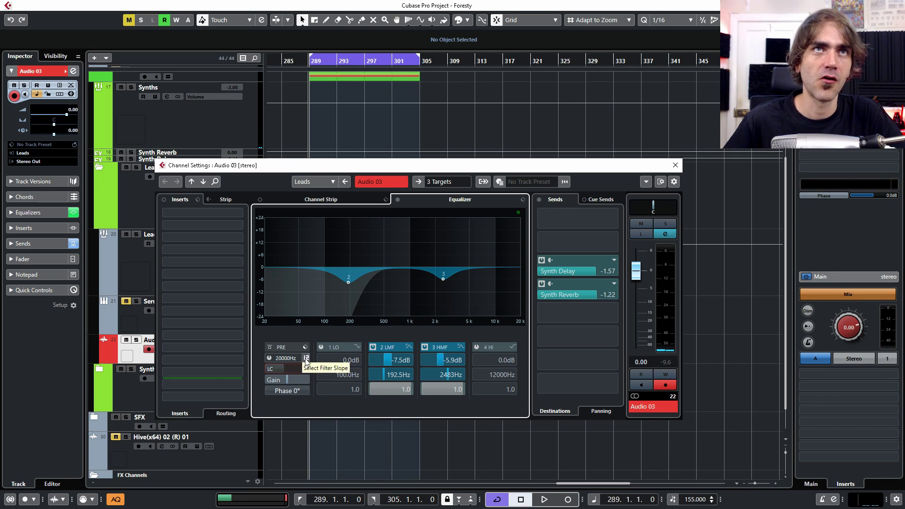
left_click_drag(284, 371, 294, 347)
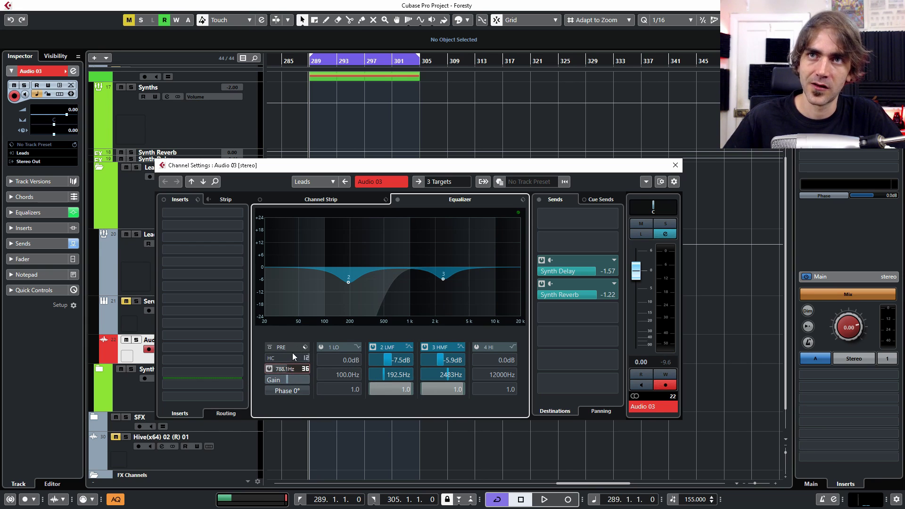
left_click_drag(293, 357, 307, 329)
key("space")
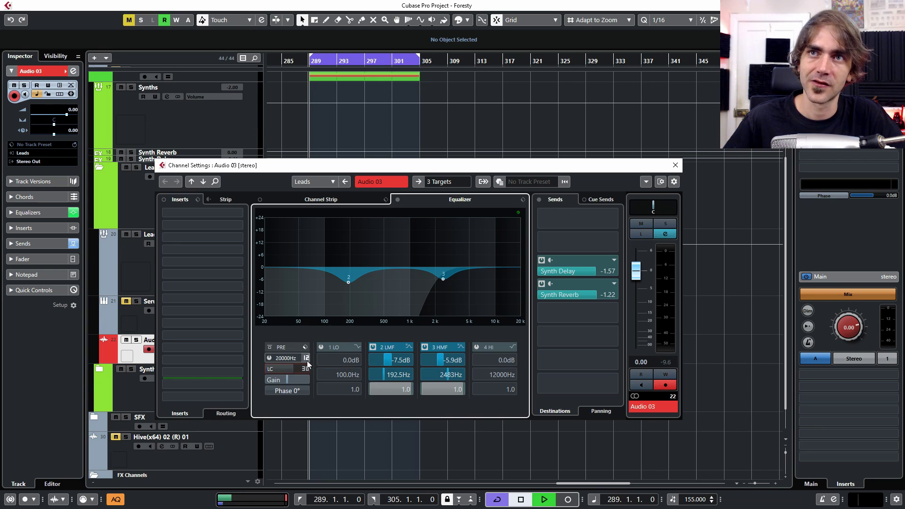
left_click_drag(307, 361, 330, 283)
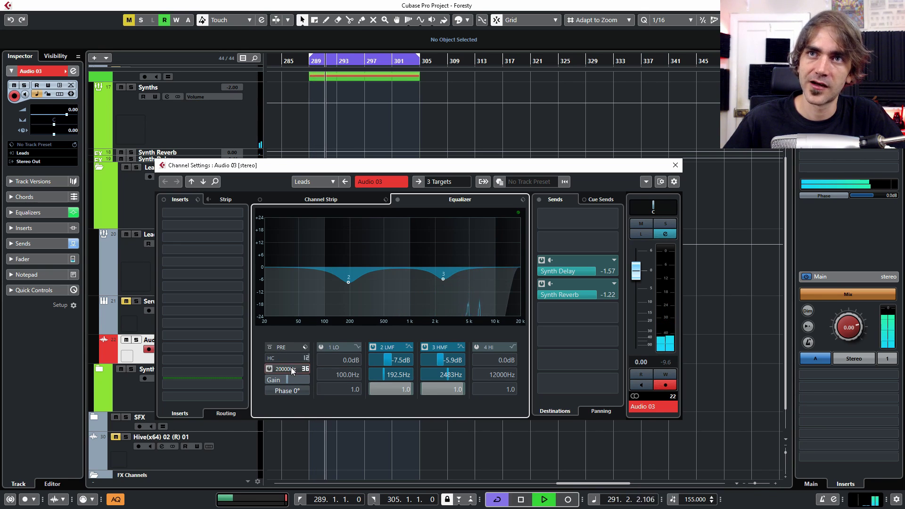
key("space")
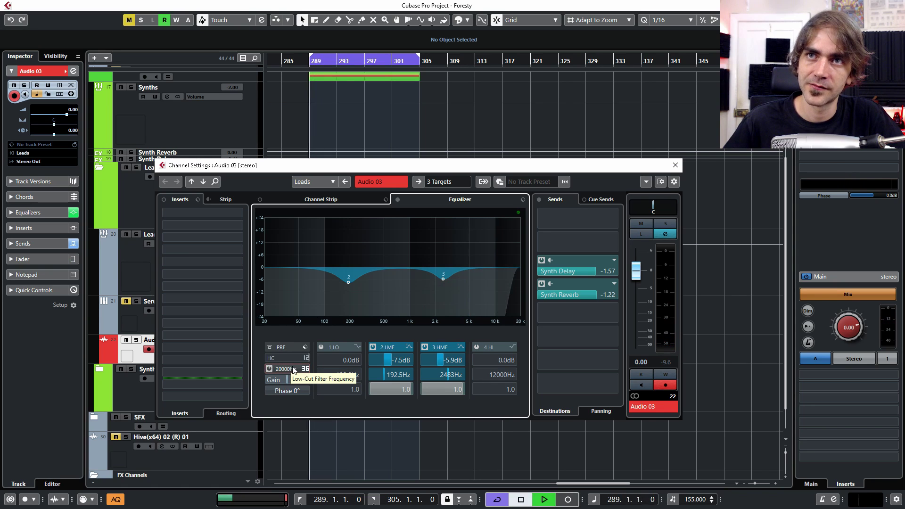
key("space")
left_click_drag(293, 370, 247, 507)
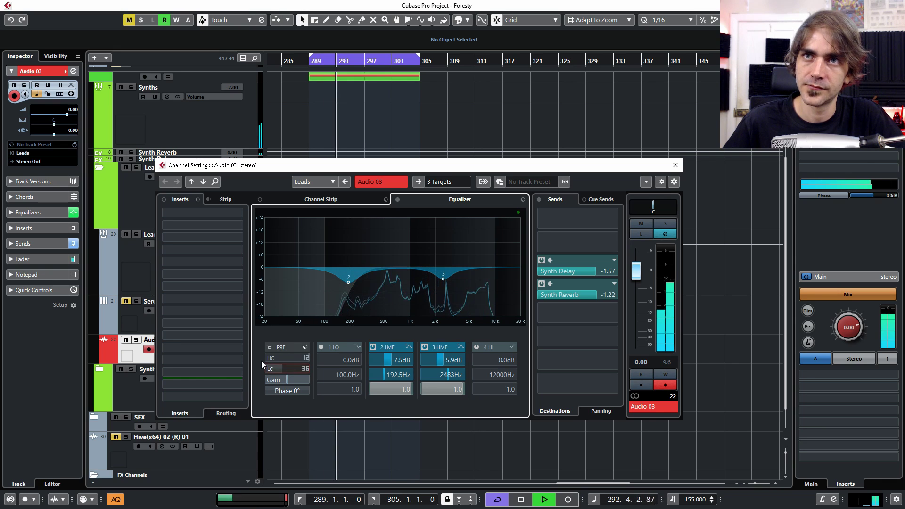
key("space")
key("e")
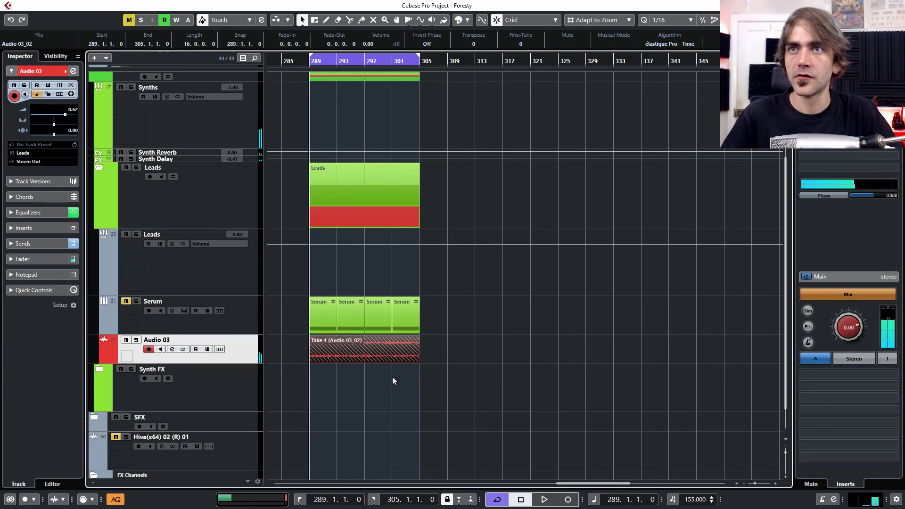
- Switch the recorded Audio 03 clip to Take 1 and extend its end to bar 353
left_click(383, 354)
left_click(372, 357)
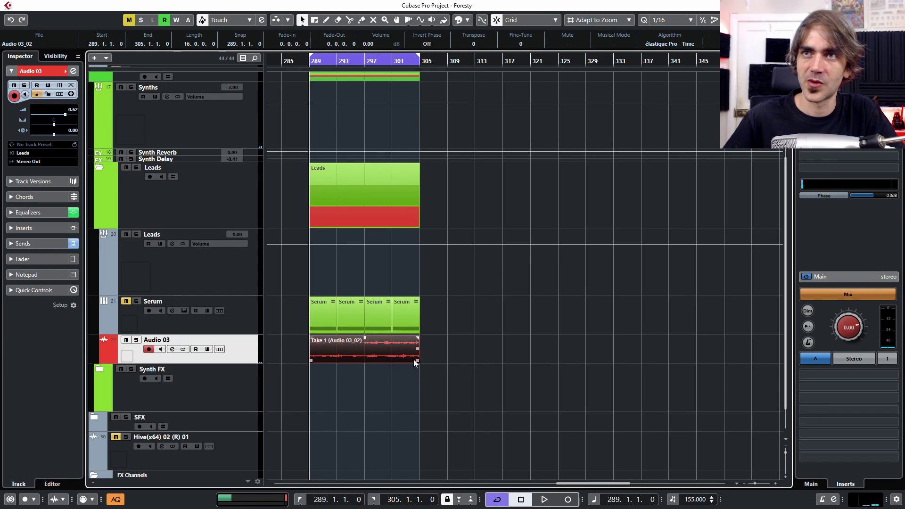
left_click_drag(419, 357, 709, 384)
scroll(655, 377, "left", 3)
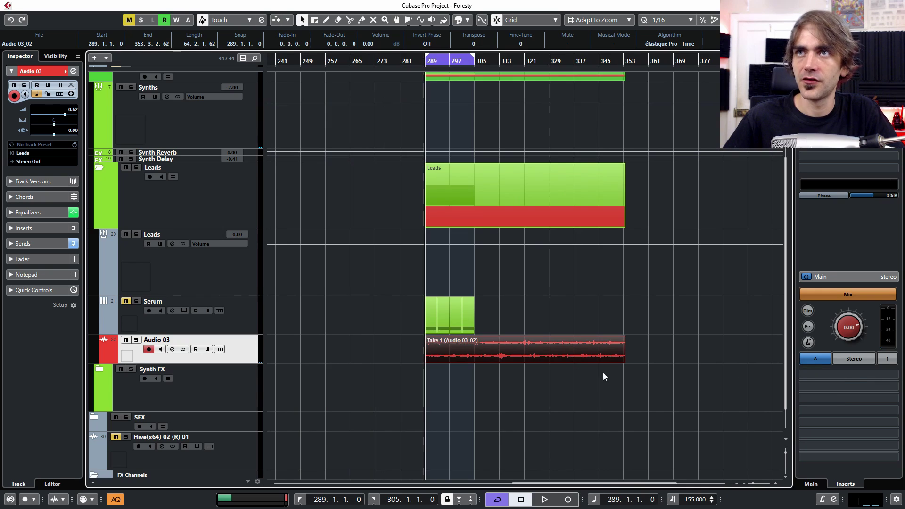
scroll(579, 368, "up", 3)
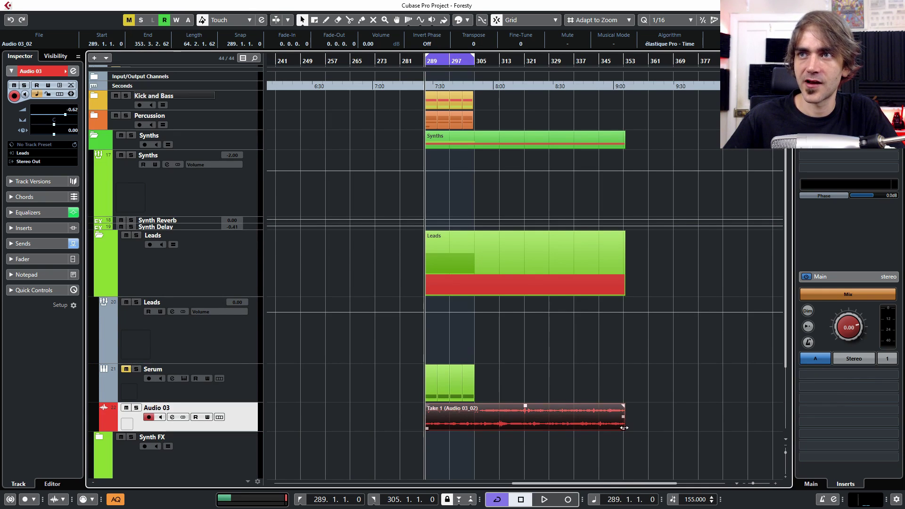
left_click_drag(624, 428, 622, 427)
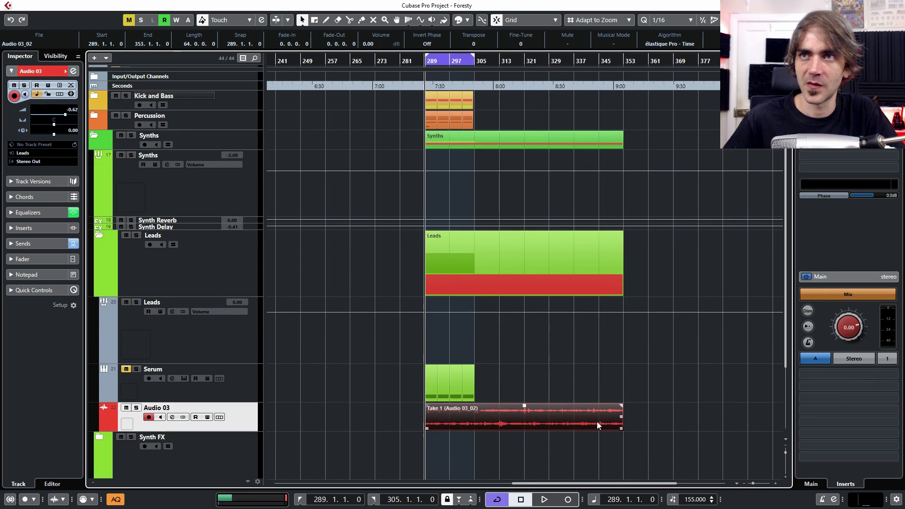
- Collapse the Leads folder and repeat the Kick and Bass and Percussion parts along the length of the recorded lead
scroll(580, 419, "up", 3)
left_click(98, 234)
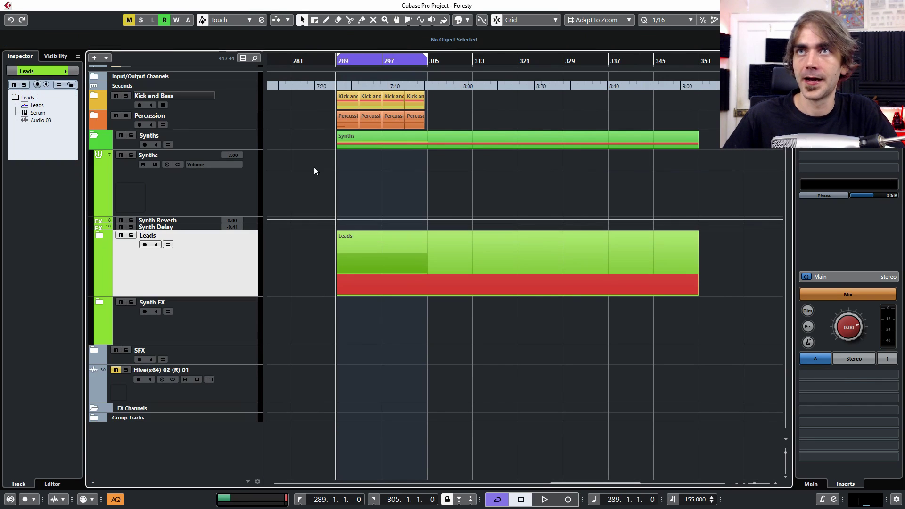
left_click_drag(370, 122, 445, 96)
scroll(358, 101, "up", 2)
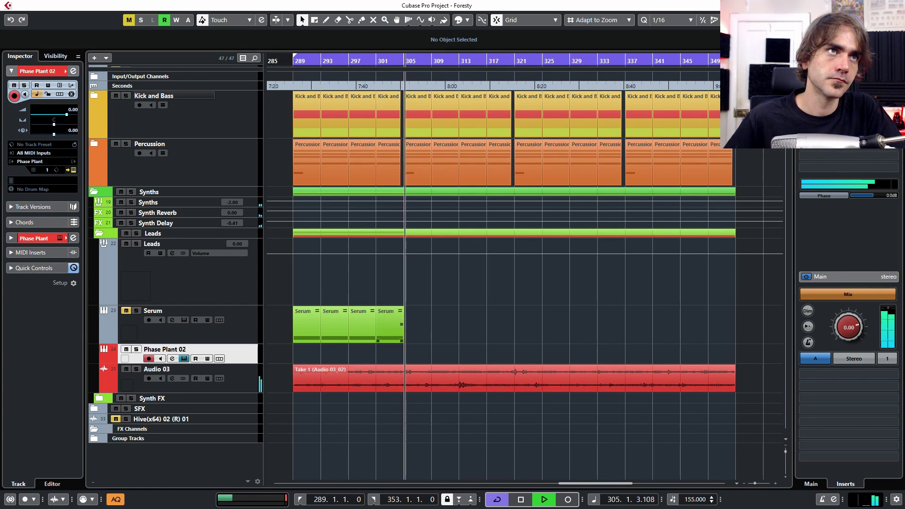
- Add a MIDI Modifiers insert to the Phase Plant 02 track and set its Transpose to -7
key("F11")
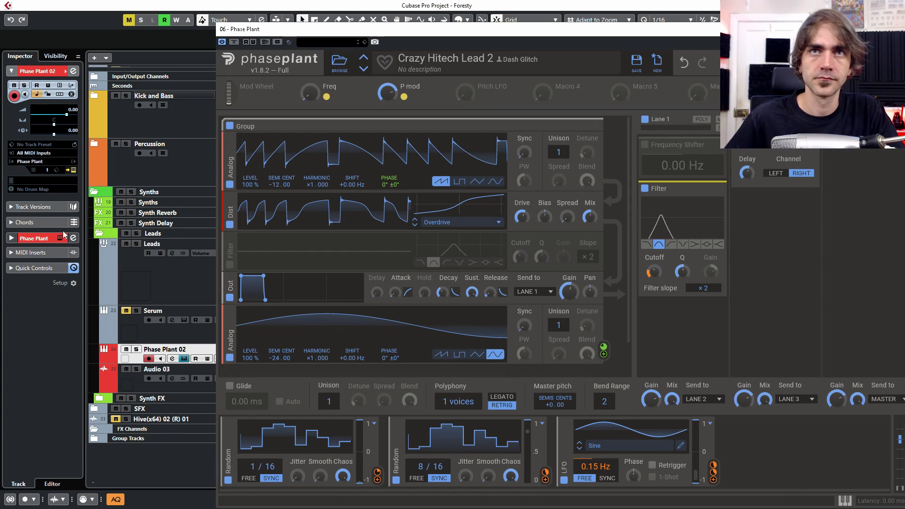
left_click(23, 249)
left_click(33, 168)
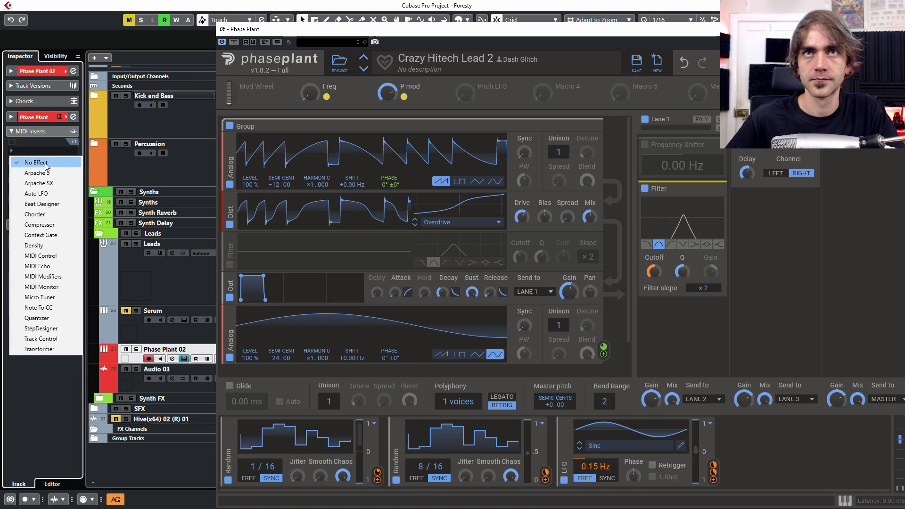
left_click(52, 276)
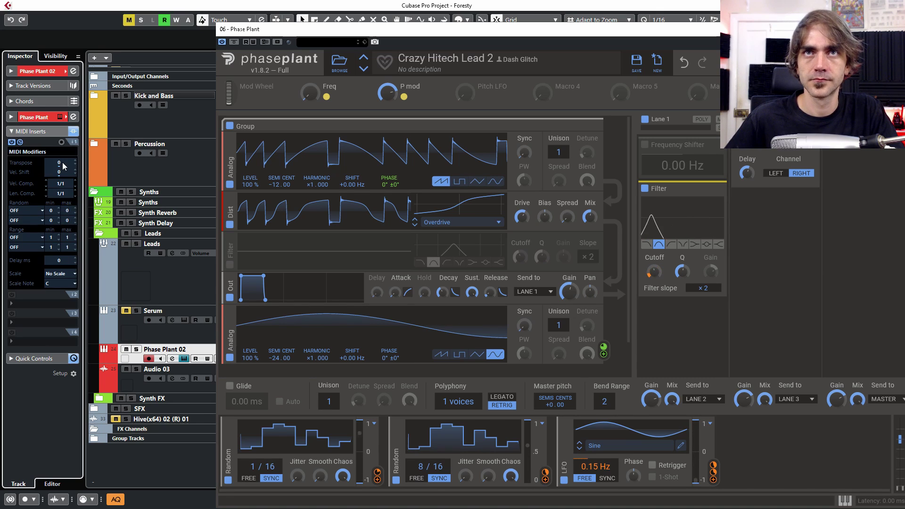
scroll(65, 166, "down", 1)
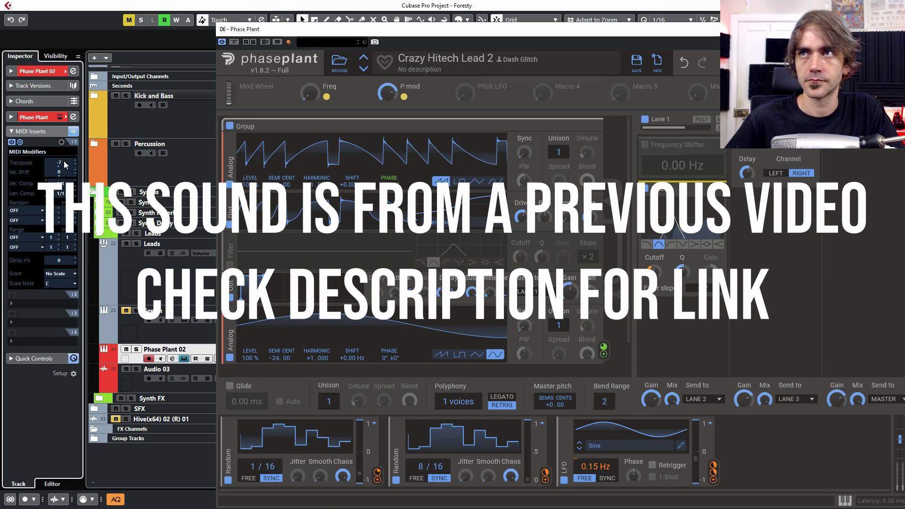
- Set the Phase Plant 02 track volume to -6.89 and open its channel settings
left_click(52, 70)
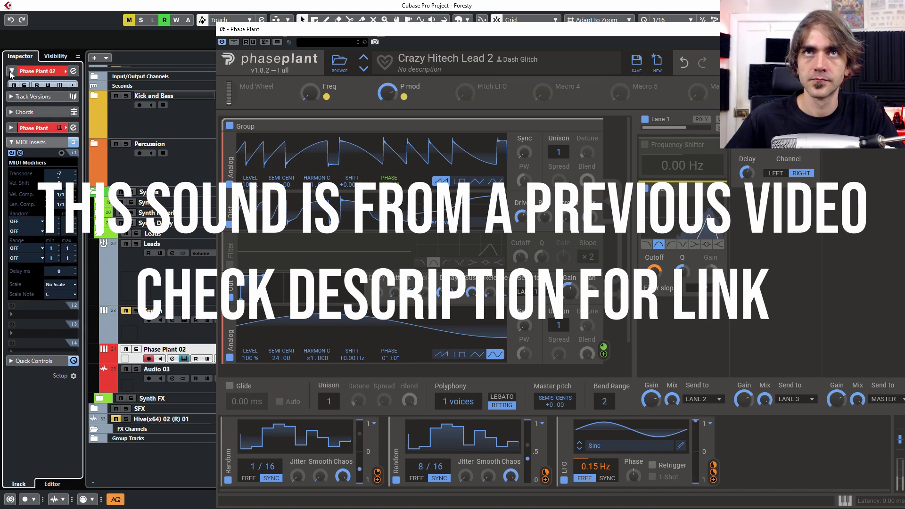
left_click(59, 116)
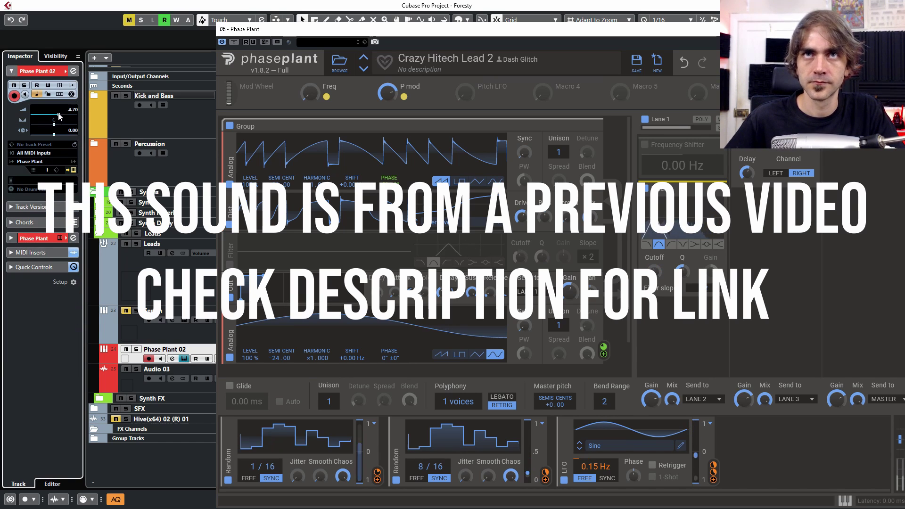
left_click(73, 71)
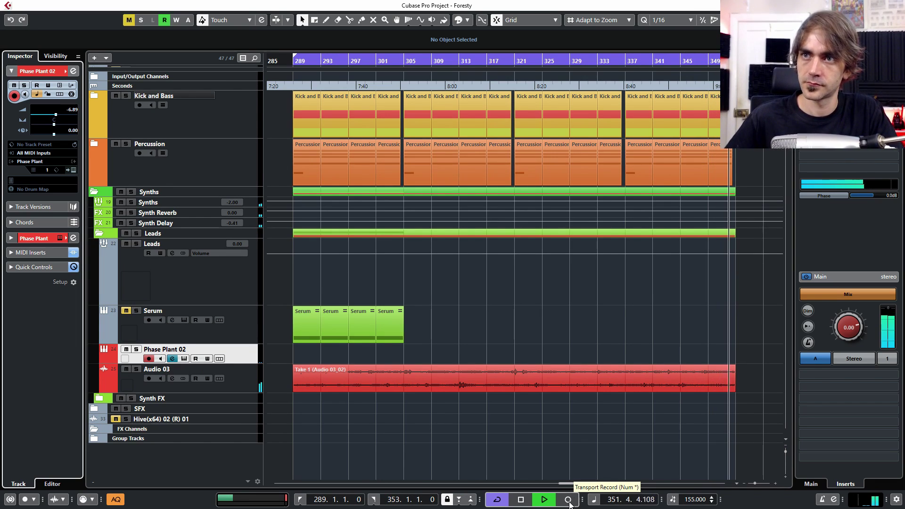
- Record a MIDI part on the Phase Plant 02 track from bar 289 and trim its end to bar 297
left_click(568, 500)
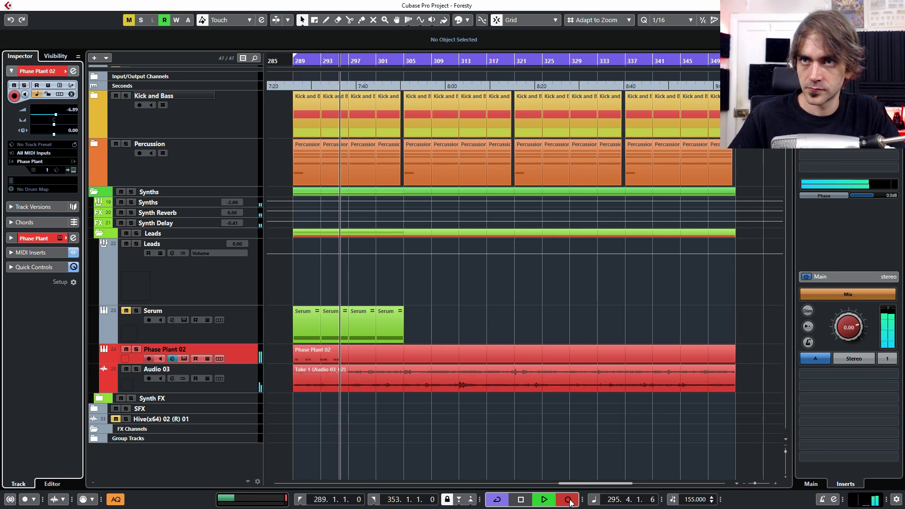
left_click(570, 503)
left_click_drag(440, 348, 349, 351)
- Add a C3 note of length 0.1.0.0 at 289.1.1.0 in the Phase Plant 02 part and repeat the part up to bar 353
double_click(346, 353)
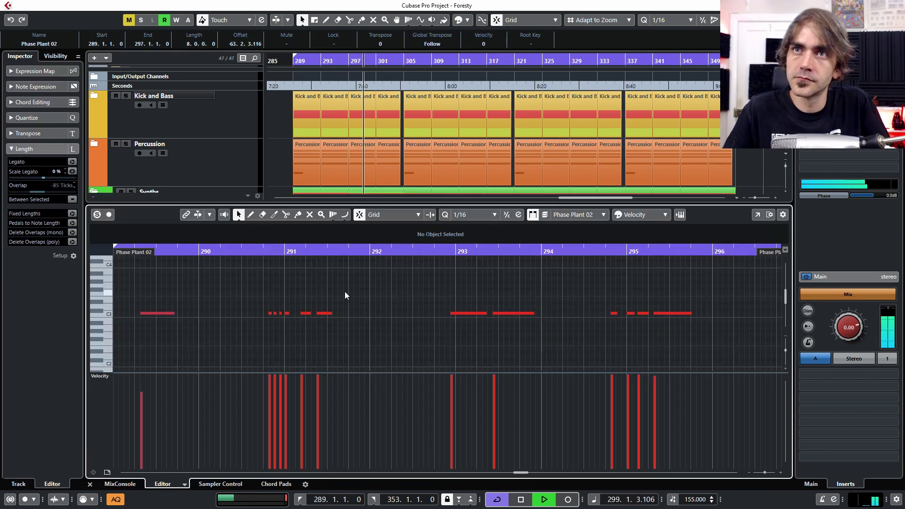
key("h")
key("h")
key("h")
left_click(278, 314)
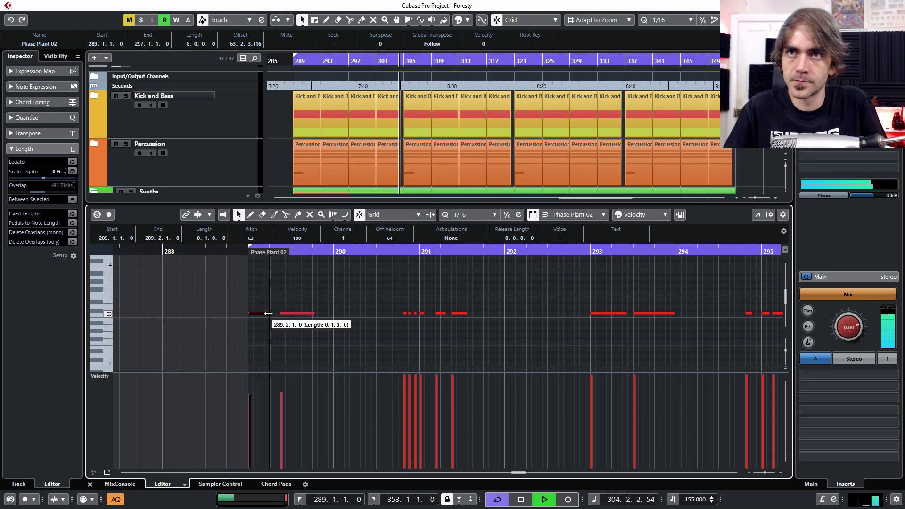
key("ctrl+e")
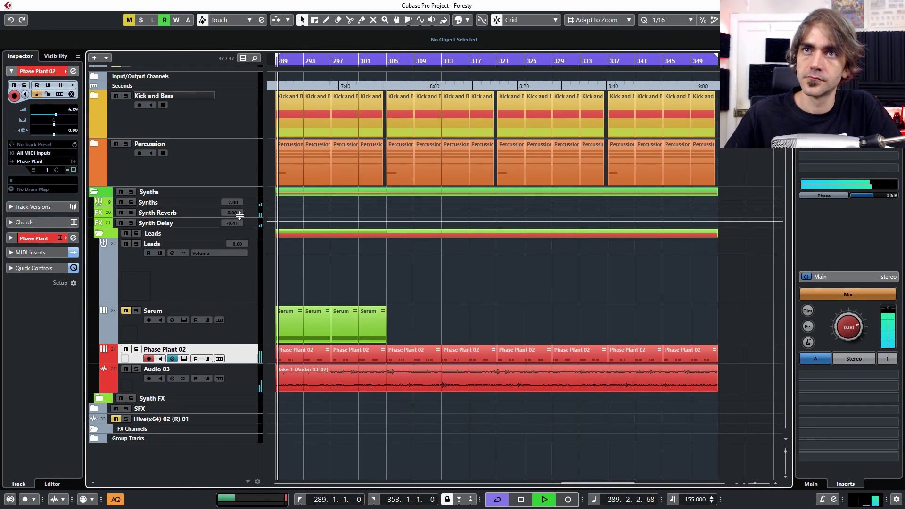
- Balance the two leads by setting the Phase Plant 02 volume to -8.92 and the Audio 03 volume to 1.16
scroll(70, 109, "down", 2)
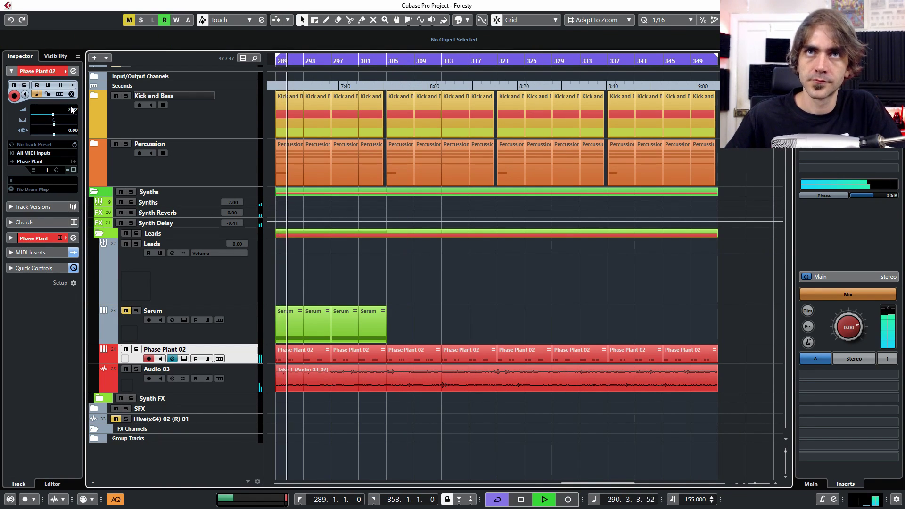
scroll(71, 110, "down", 3)
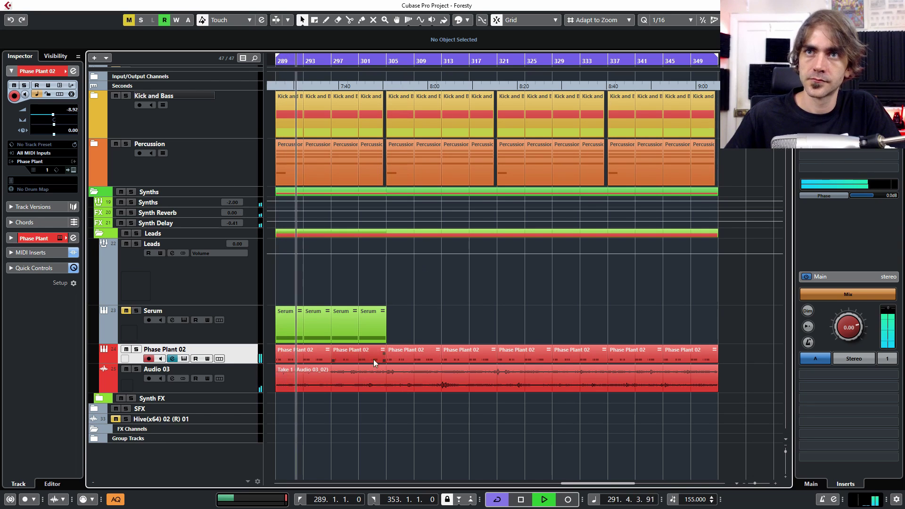
left_click(221, 385)
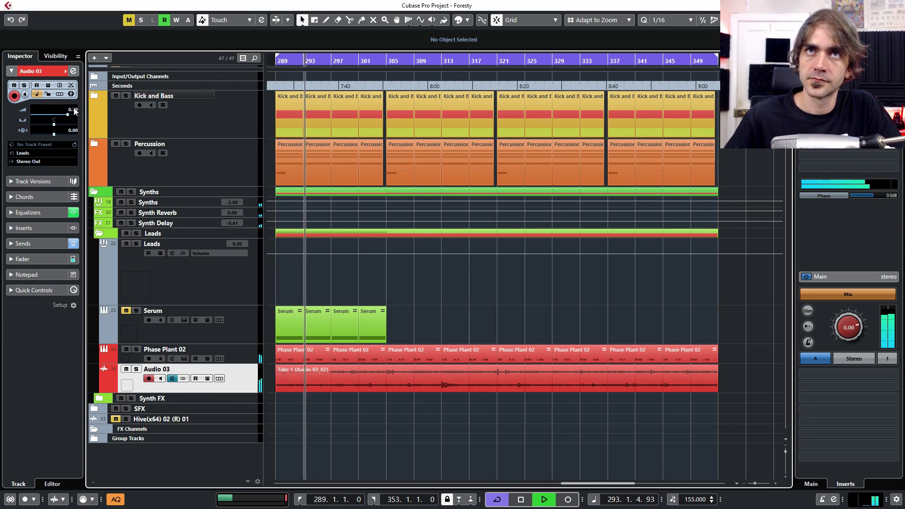
scroll(71, 111, "up", 3)
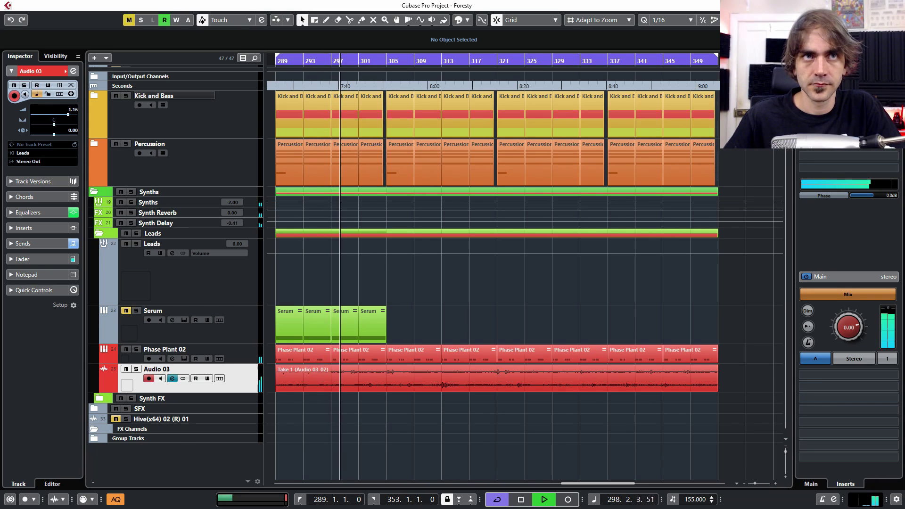
left_click(73, 71)
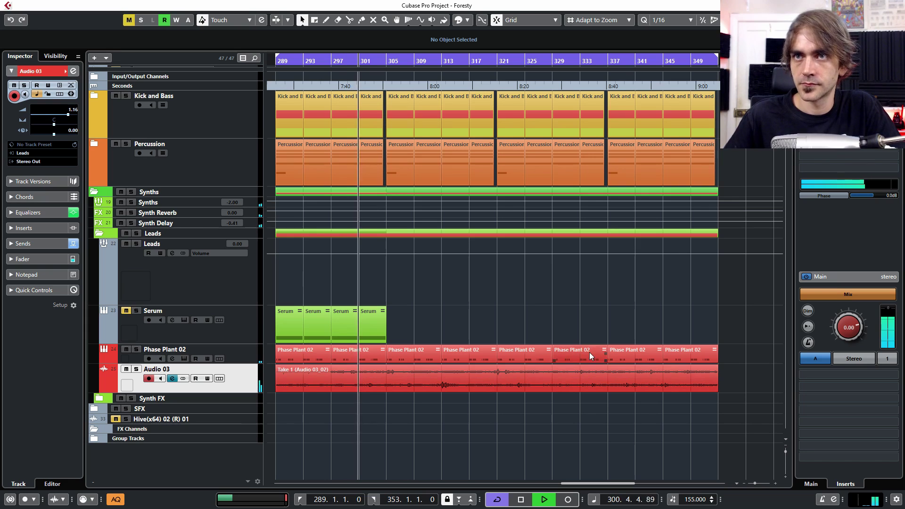
- Insert Arturia's Delay MEMORY-BRIGADE on the Phase Plant 02 channel in insert slot 2
left_click(256, 350)
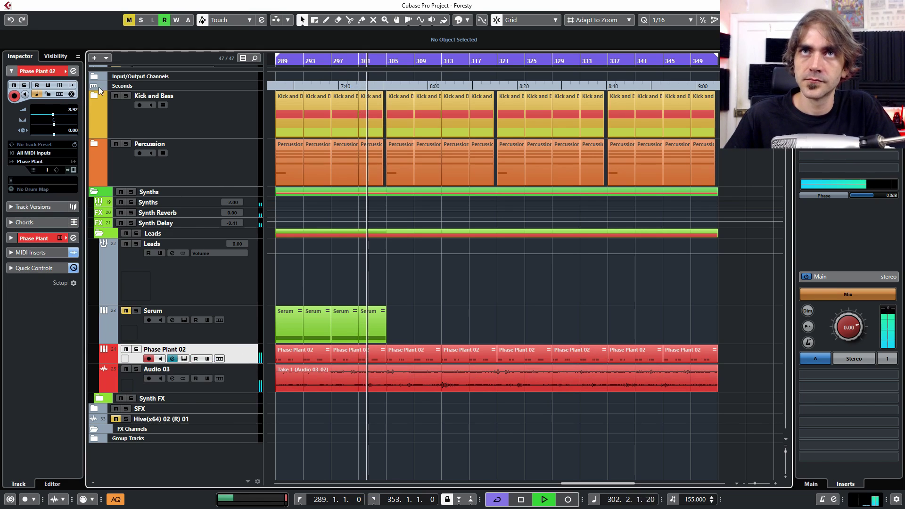
left_click(73, 71)
left_click(215, 243)
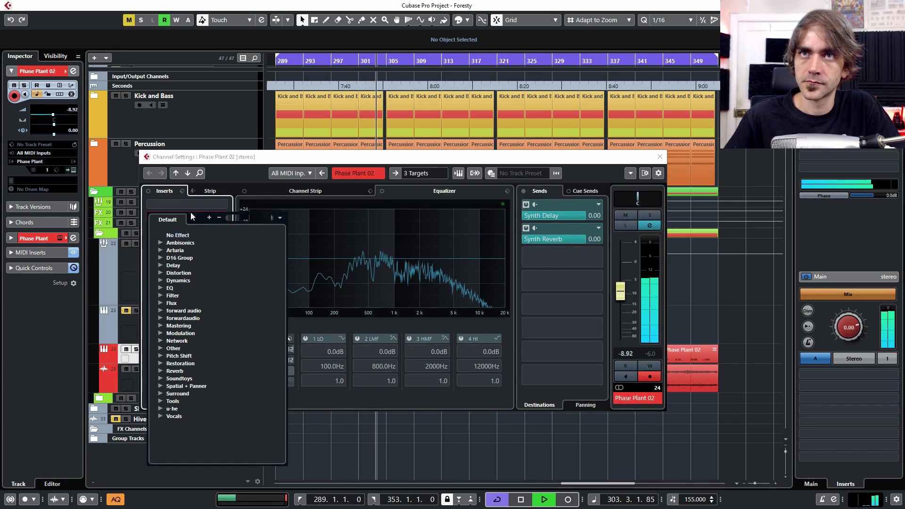
left_click(160, 250)
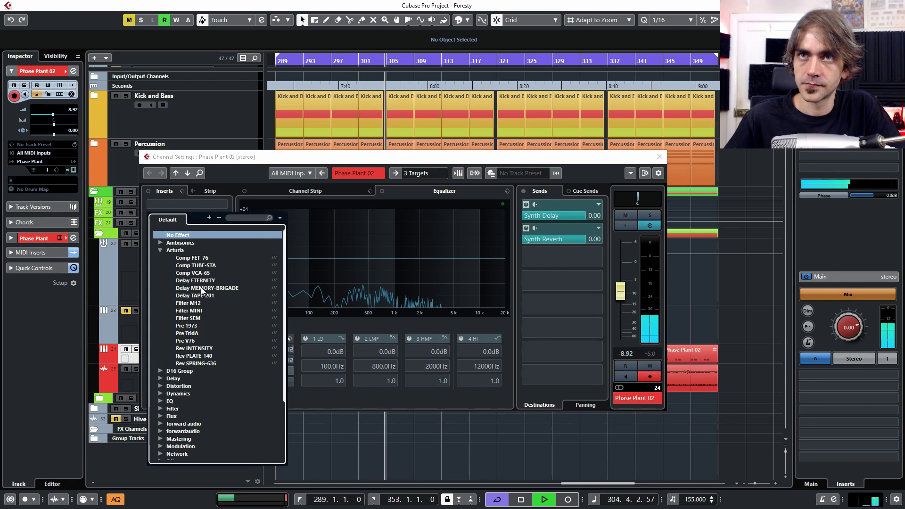
left_click(207, 288)
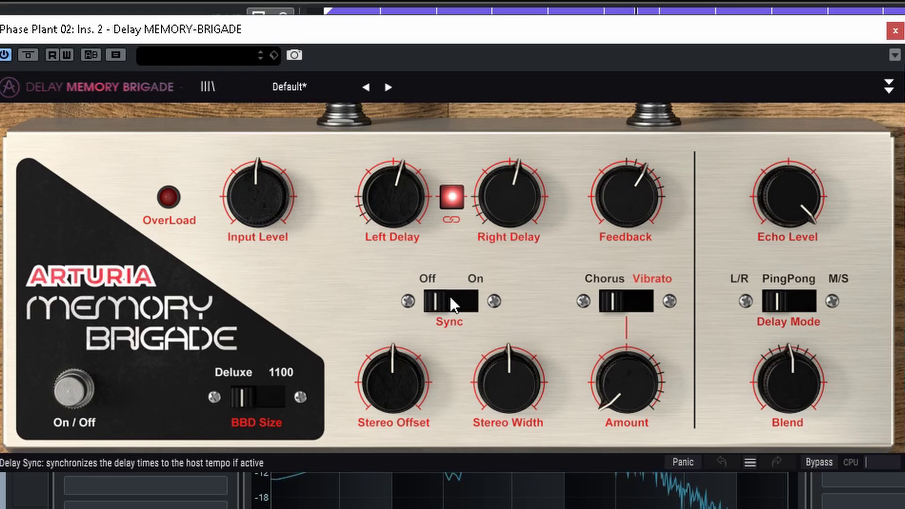
- Turn on the delay's Sync, lower the linked left and right delay times, raise Feedback and slightly raise the chorus Amount
left_click_drag(394, 207, 509, 290)
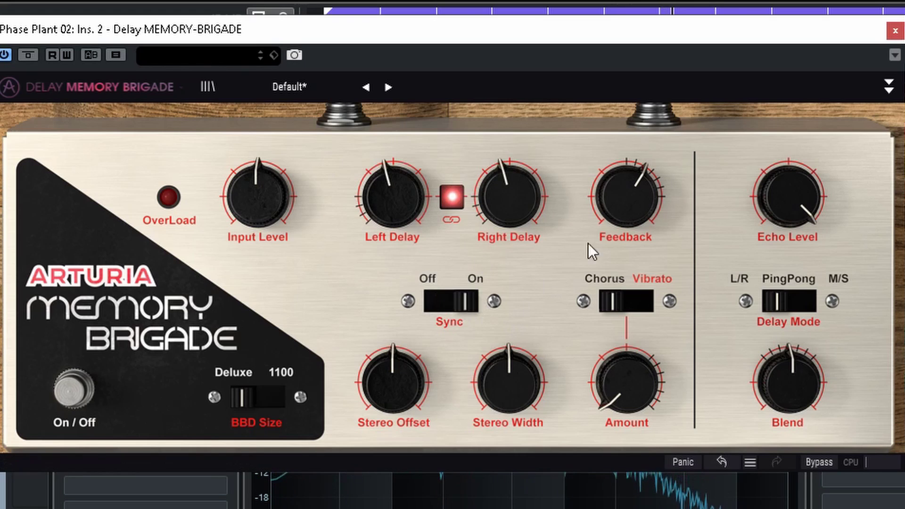
left_click_drag(627, 196, 626, 181)
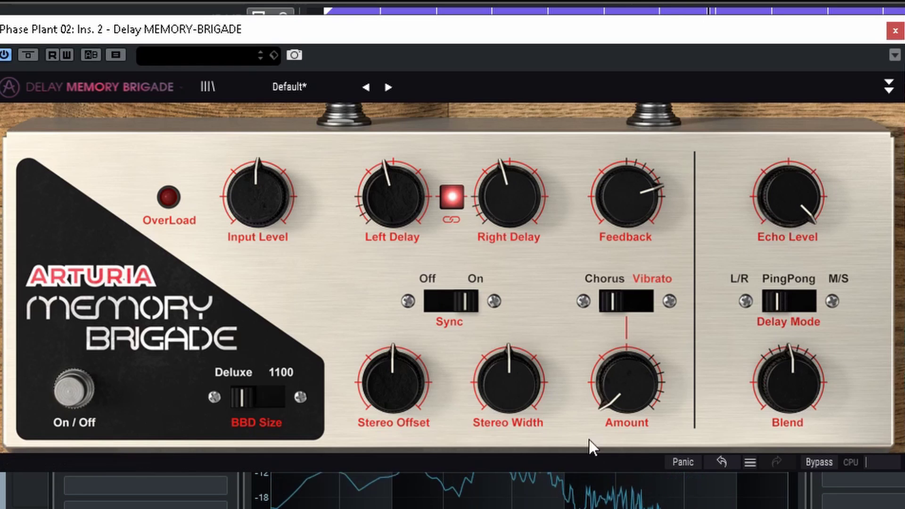
left_click_drag(627, 383, 627, 376)
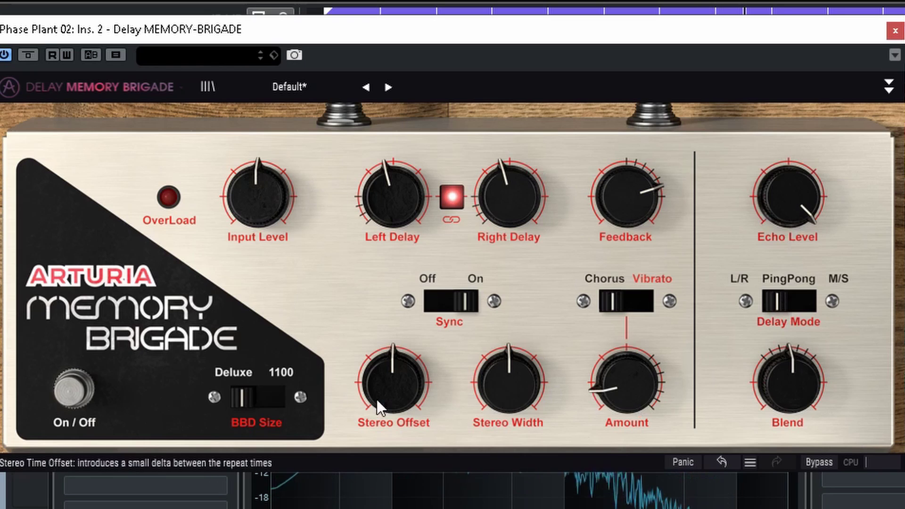
mouse_move(666, 202)
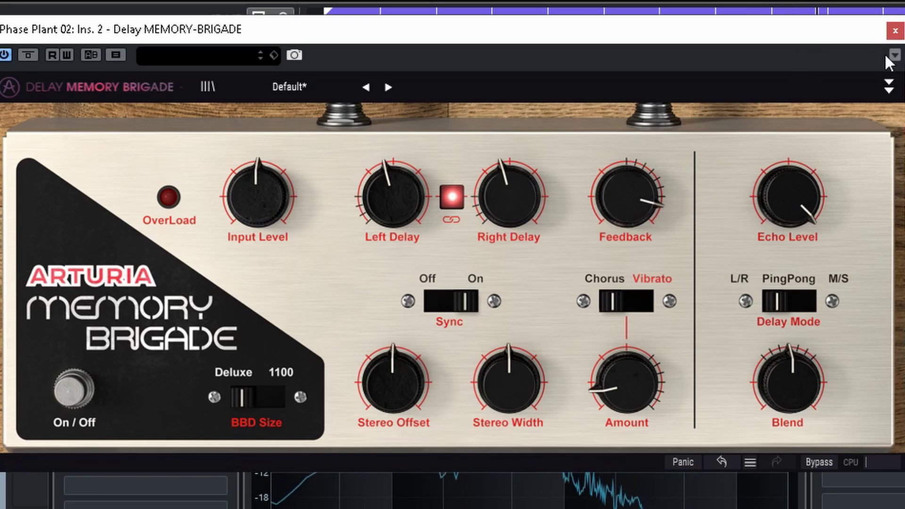
left_click(895, 31)
- Enable the Phase Plant 02 low-cut filter with a 36 dB/Oct slope and raise its frequency to 263.9 Hz
left_click(291, 360)
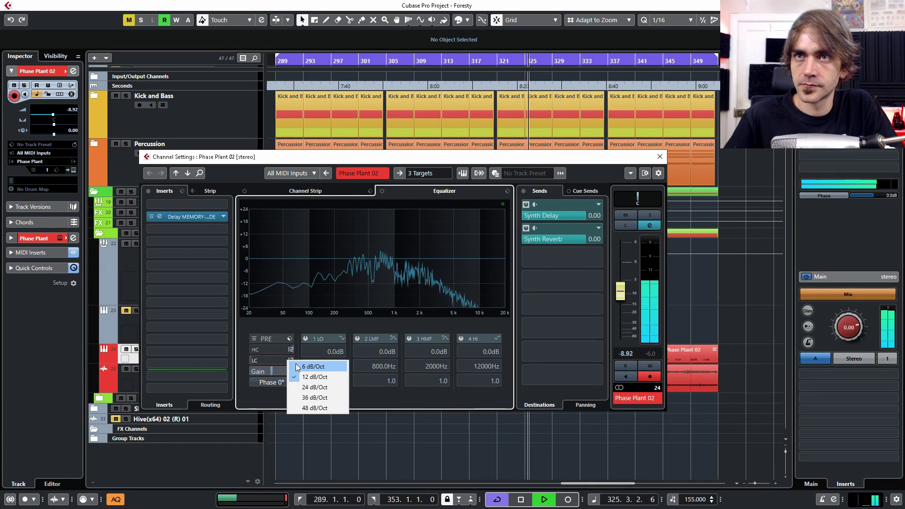
left_click(315, 397)
left_click(254, 361)
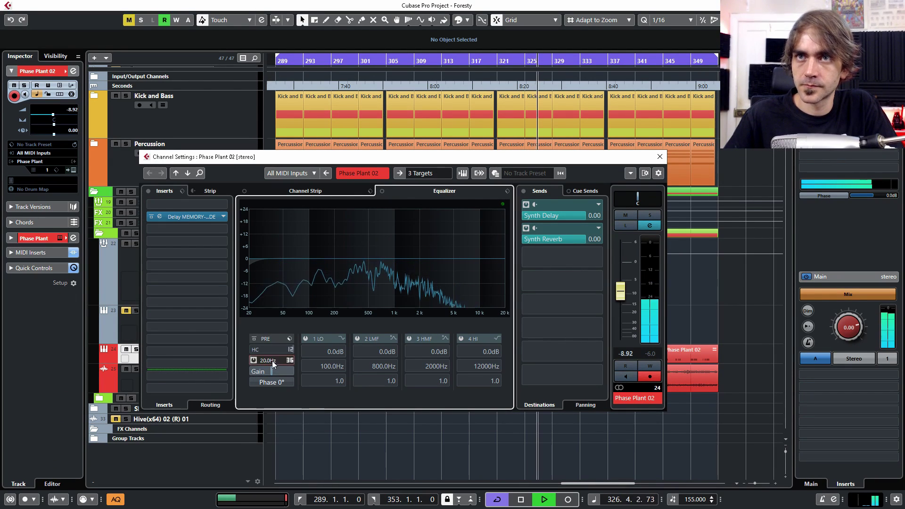
left_click_drag(272, 361, 309, 286)
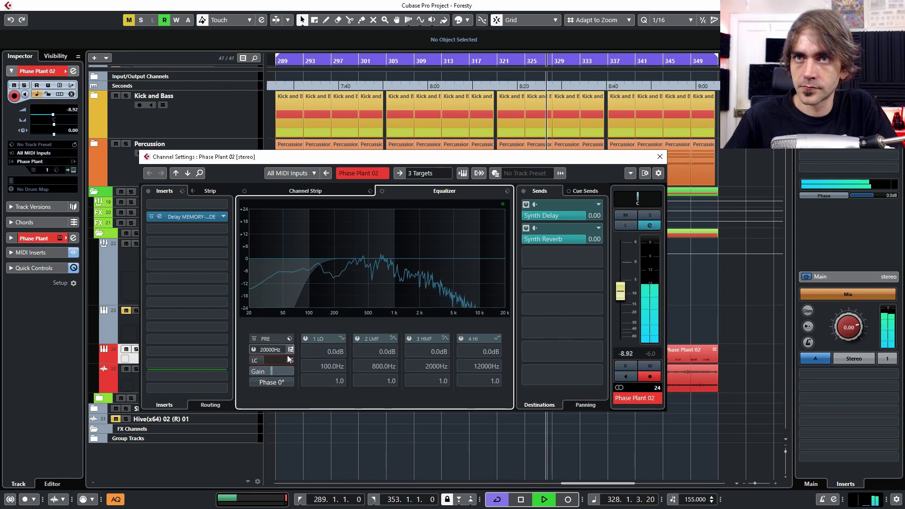
scroll(289, 359, "up", 5)
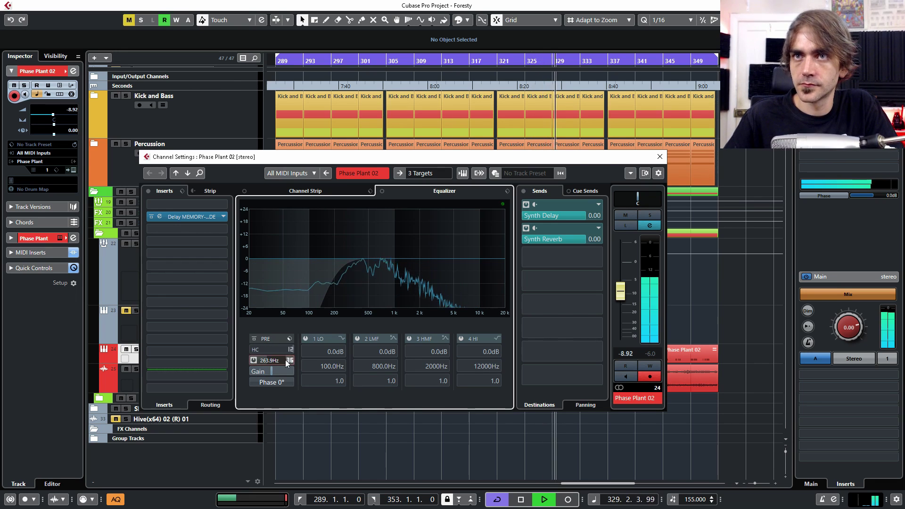
- Switch EQ band 1 on Phase Plant 02 to a high-pass filter and set its frequency to 472.3 Hz
left_click(342, 340)
left_click(373, 368)
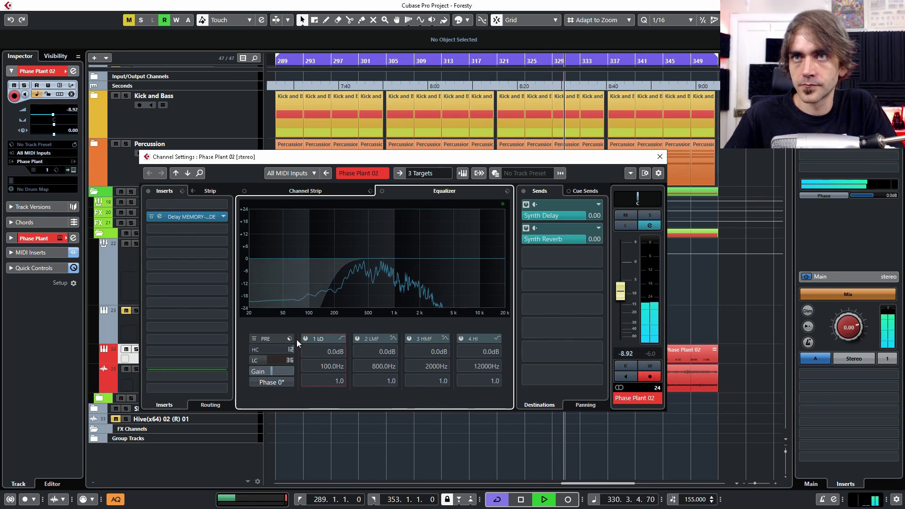
left_click(305, 338)
left_click_drag(330, 367, 344, 327)
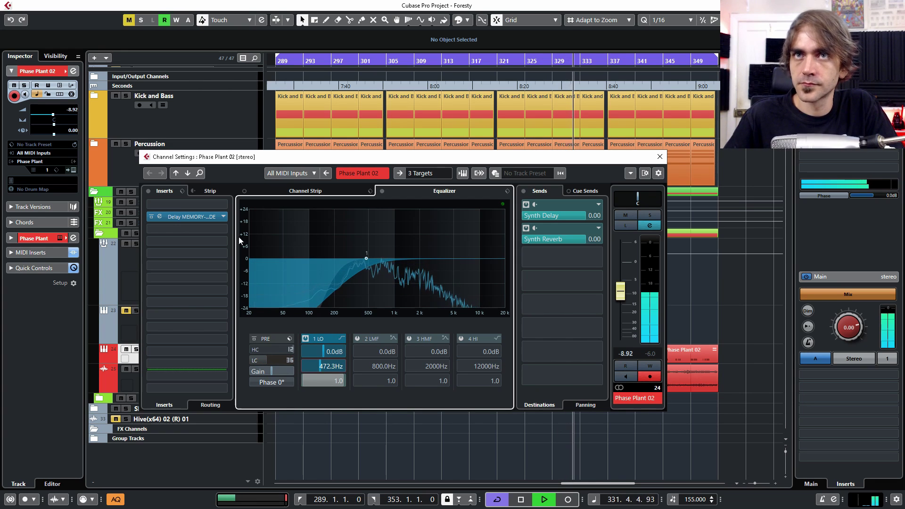
- Move the Delay MEMORY-BRIGADE insert to the slot below the post-fader divider and set the Phase Plant 02 volume to -6.89
left_click_drag(182, 218, 190, 376)
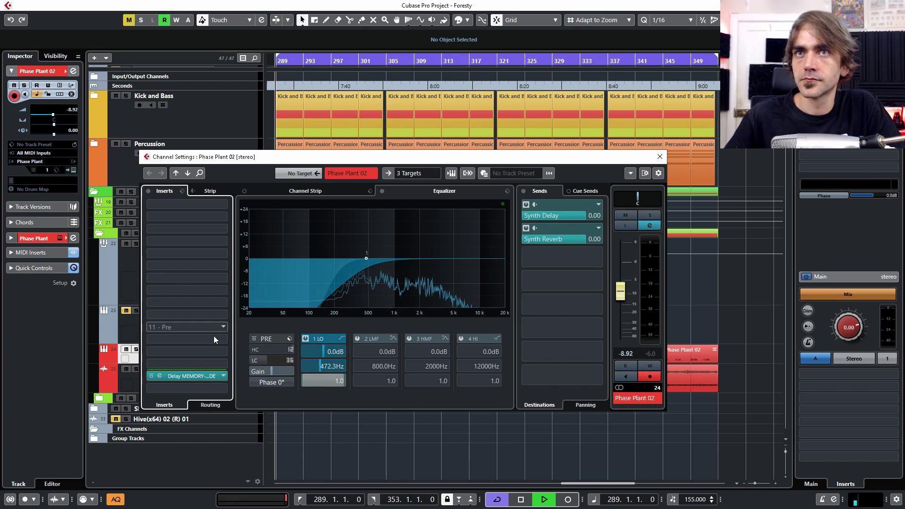
key("space")
left_click_drag(622, 294, 628, 290)
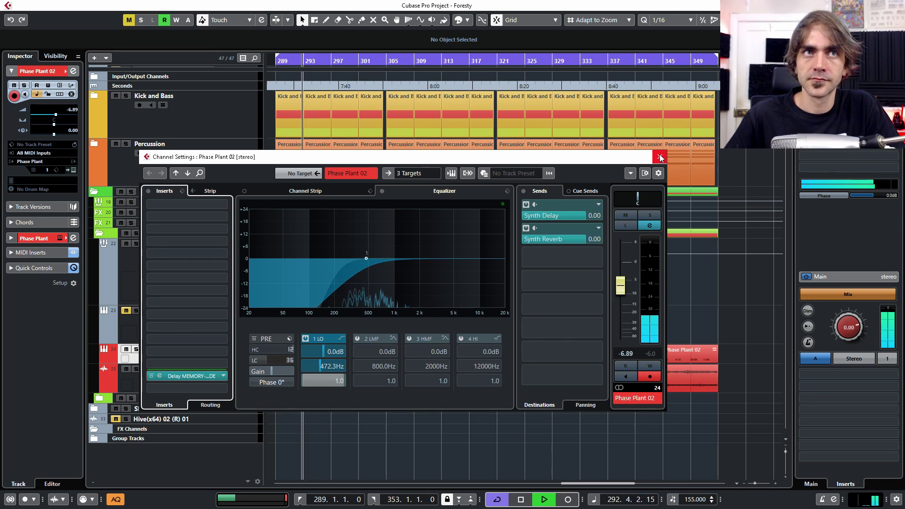
left_click(660, 156)
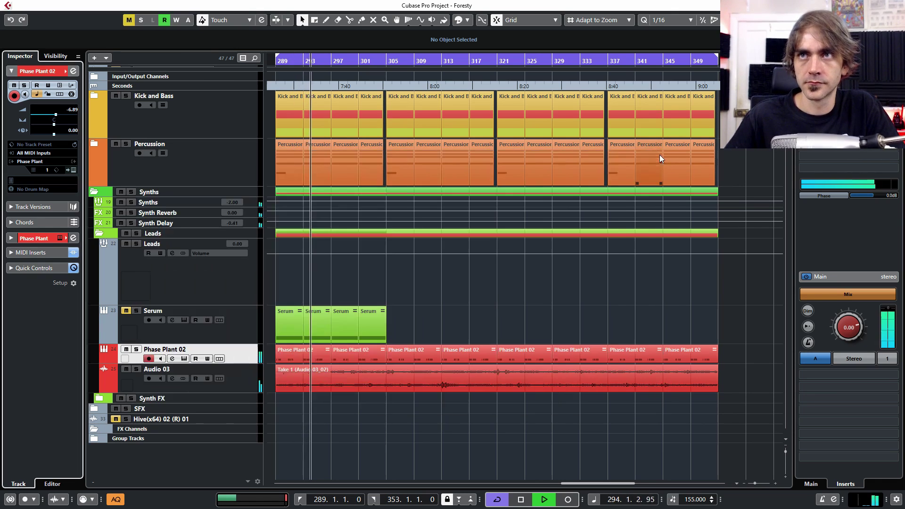
- Collapse the Leads folder and expand the Kick and Bass folder around the gap before bar 305
scroll(564, 299, "down", 2)
scroll(564, 304, "left", 2)
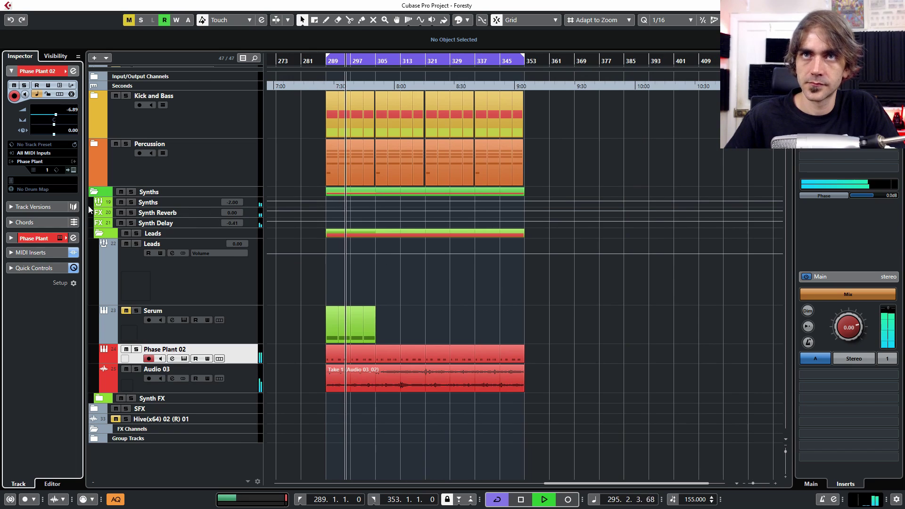
left_click(102, 235)
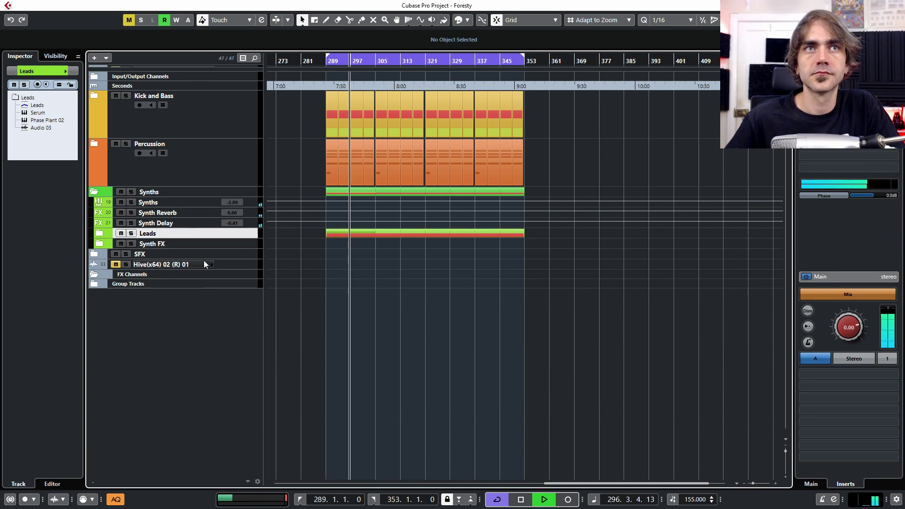
scroll(386, 147, "up", 5)
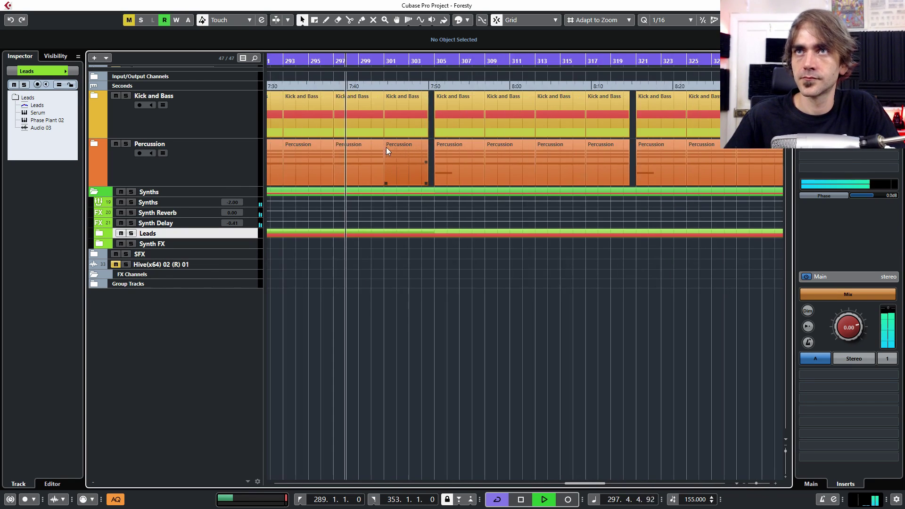
left_click(103, 99)
scroll(413, 283, "up", 3)
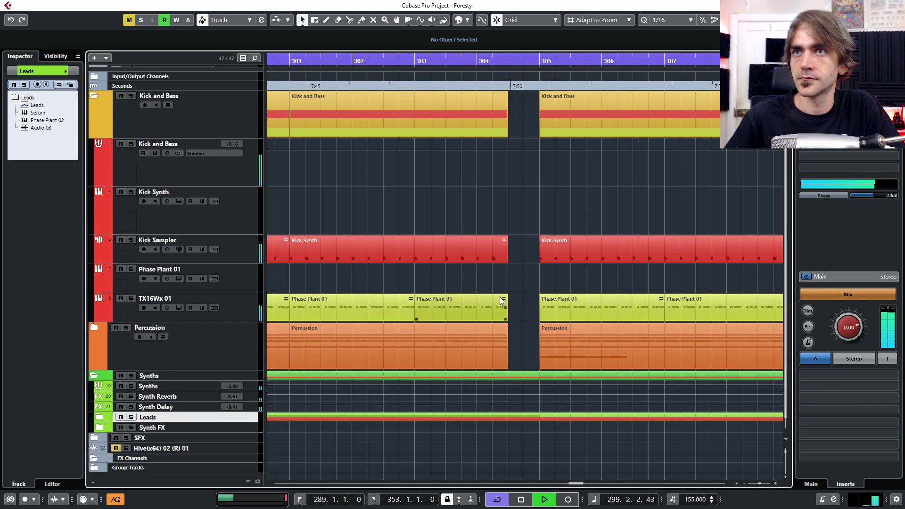
- Fill the Kick Sampler gap from 304.3.1 to bar 305 with a half-bar Kick Synth part
left_click_drag(508, 260, 534, 267)
double_click(523, 249)
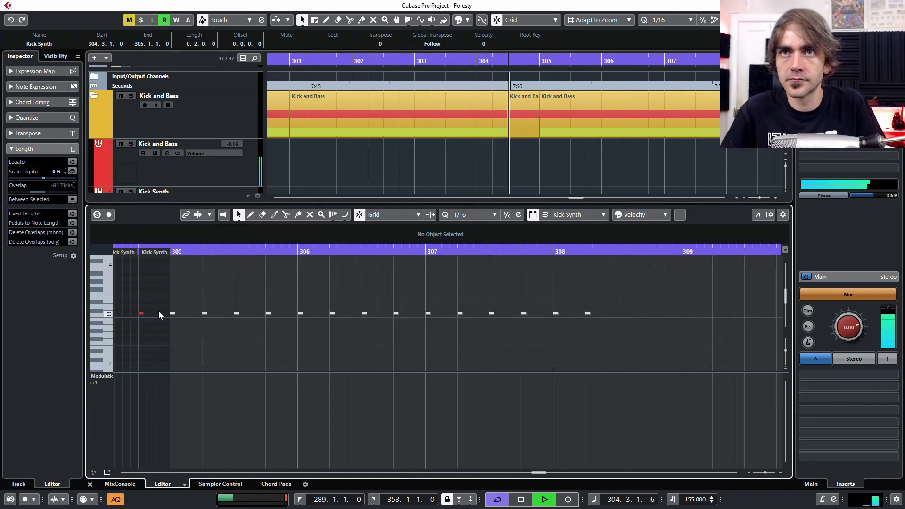
left_click_drag(339, 318, 367, 317)
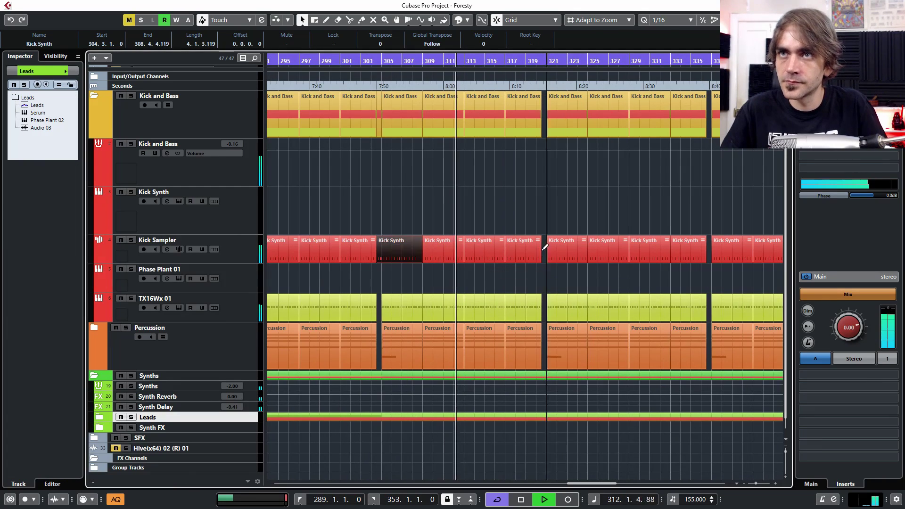
left_click(390, 260)
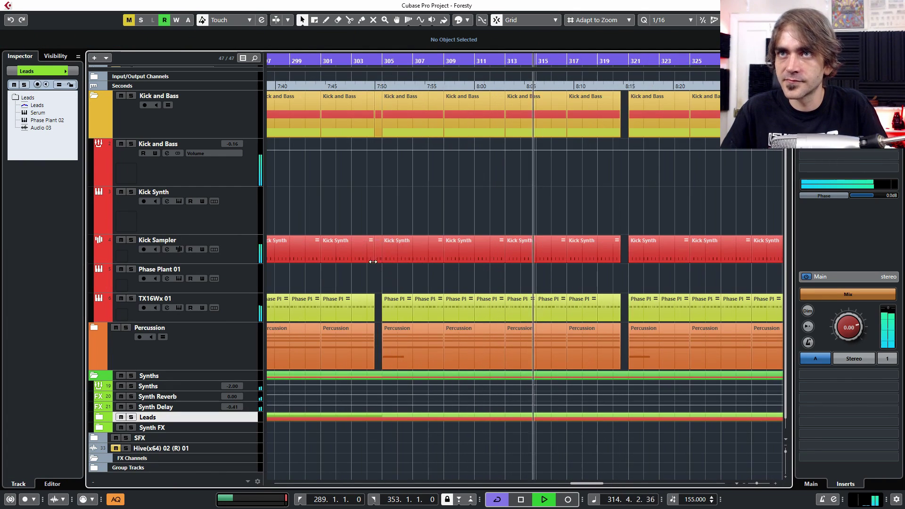
- Place a half-bar Kick Synth part in the Kick Sampler gap from 320.3.1 to bar 321
scroll(372, 254, "up", 3)
left_click(368, 252)
left_click_drag(779, 253, 711, 267)
scroll(678, 271, "down", 3)
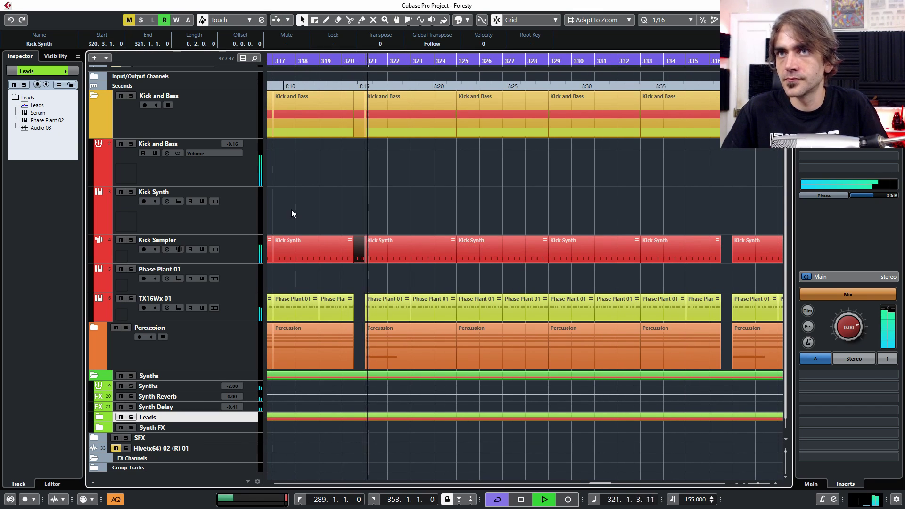
- Copy the half-bar Kick Synth part into the Kick Sampler gap from 336.3.1 to bar 337
left_click_drag(357, 247, 717, 274)
scroll(698, 284, "up", 2)
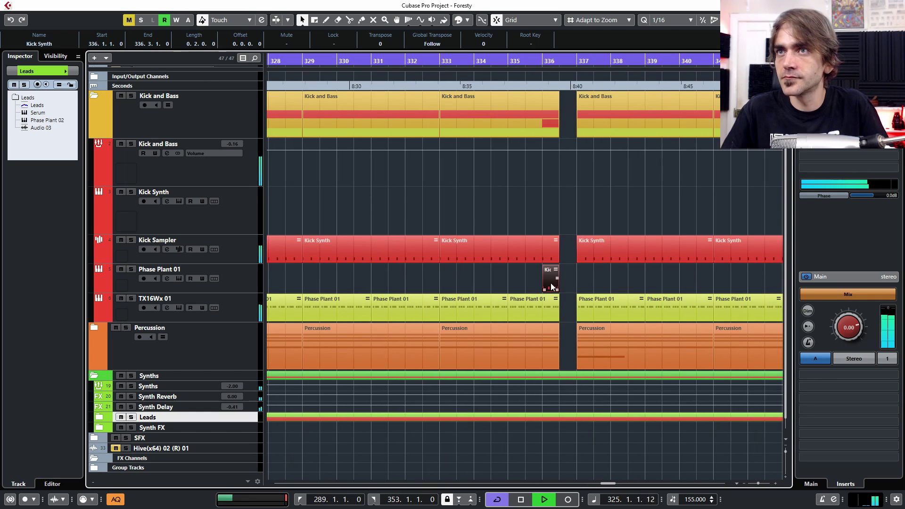
left_click_drag(551, 285, 575, 258)
scroll(568, 285, "down", 4)
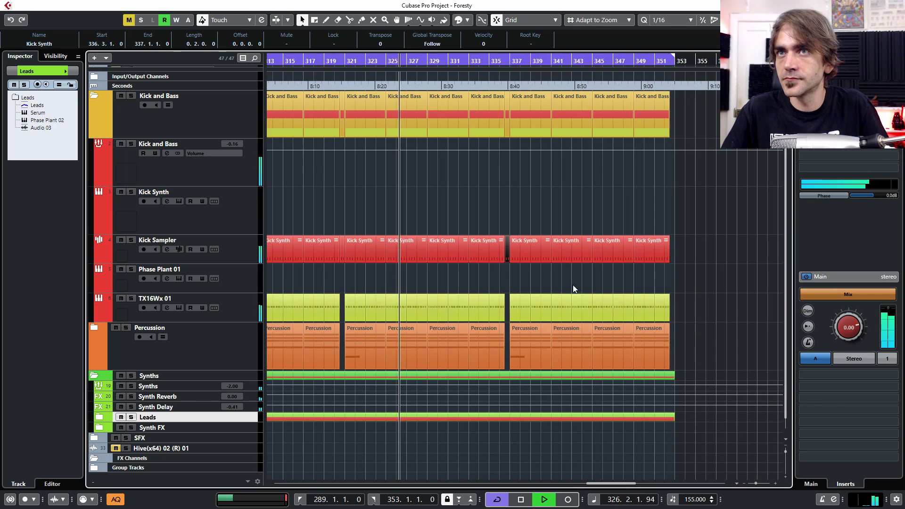
scroll(549, 279, "up", 2)
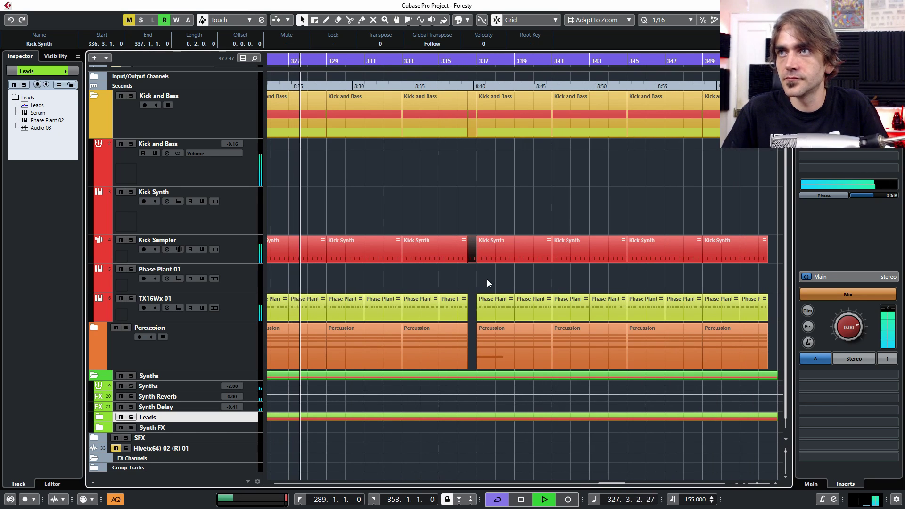
scroll(419, 267, "down", 2)
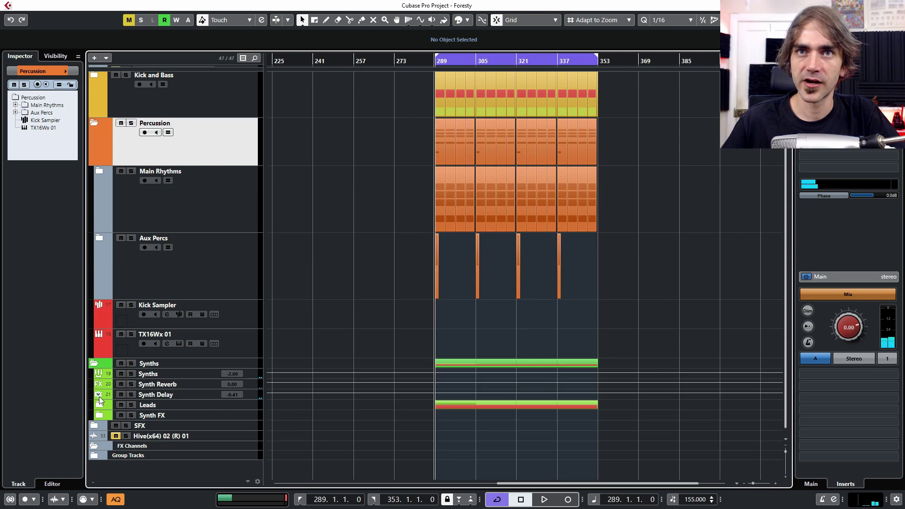
- Expand the Leads folder, select the Audio 03 track and increase its track height
scroll(340, 406, "up", 1)
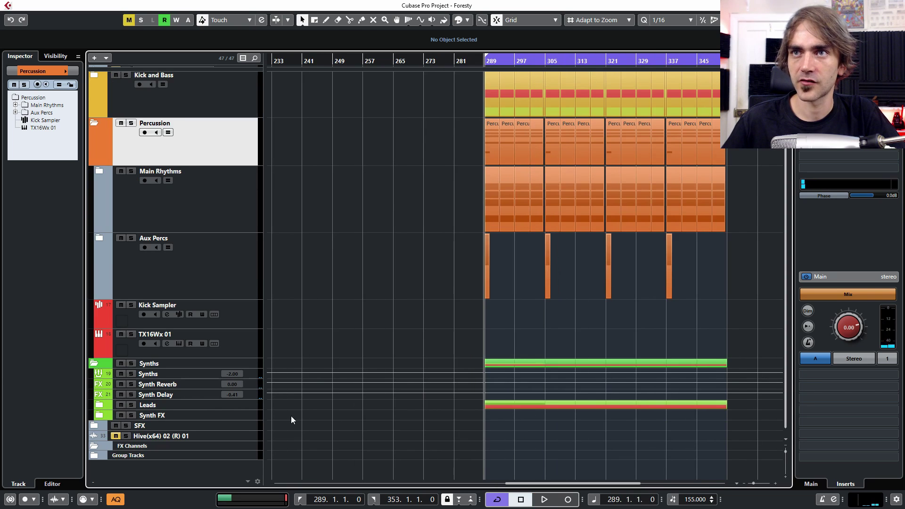
left_click(100, 405)
scroll(408, 410, "down", 3)
scroll(395, 409, "right", 5)
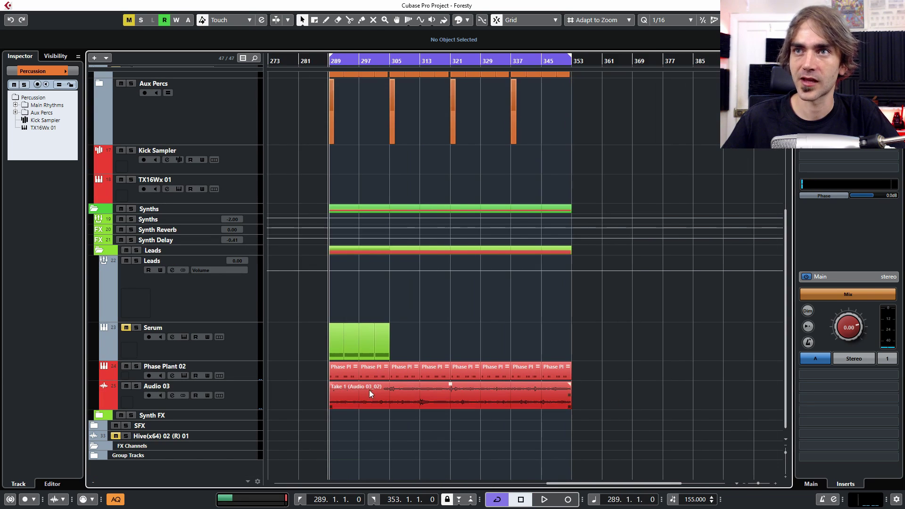
scroll(337, 402, "up", 1)
left_click(237, 393)
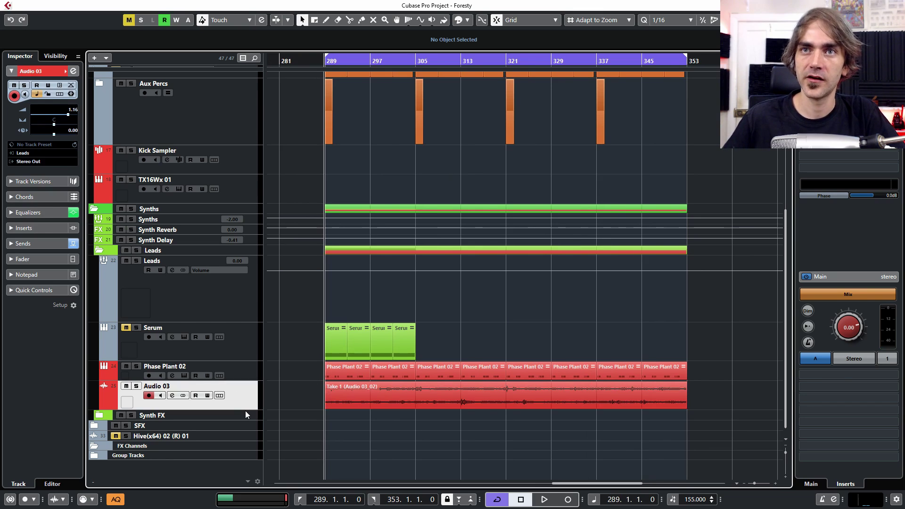
left_click_drag(242, 409, 234, 427)
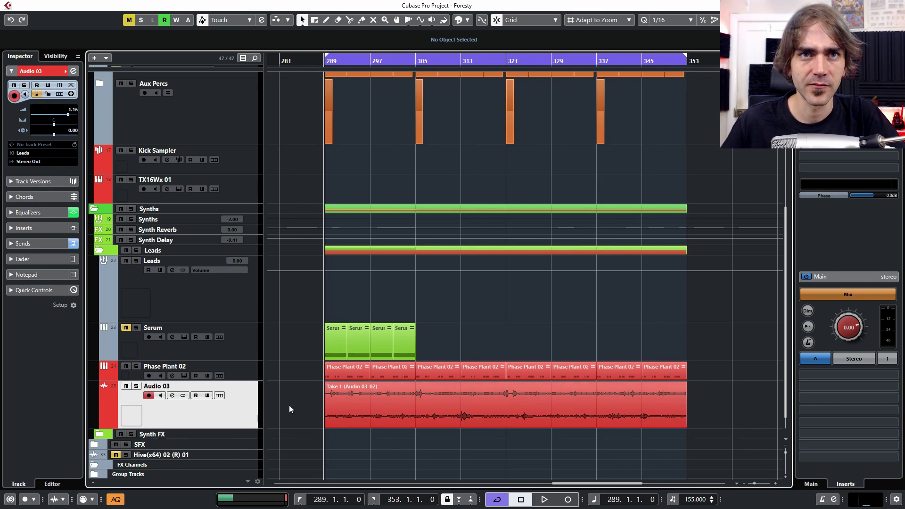
scroll(331, 408, "down", 1)
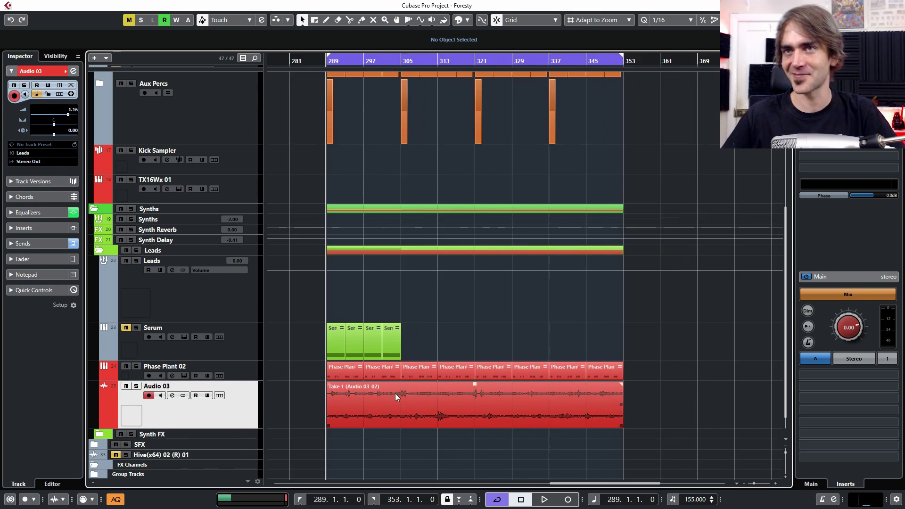
- Solo Audio 03 and load chrisGlitch into its third insert slot, leaving only the plug-in window open
left_click(72, 71)
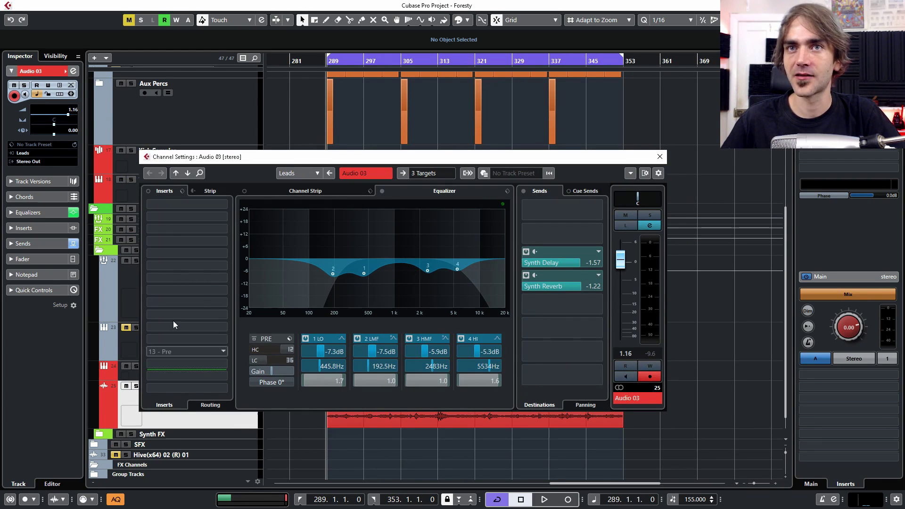
left_click(135, 386)
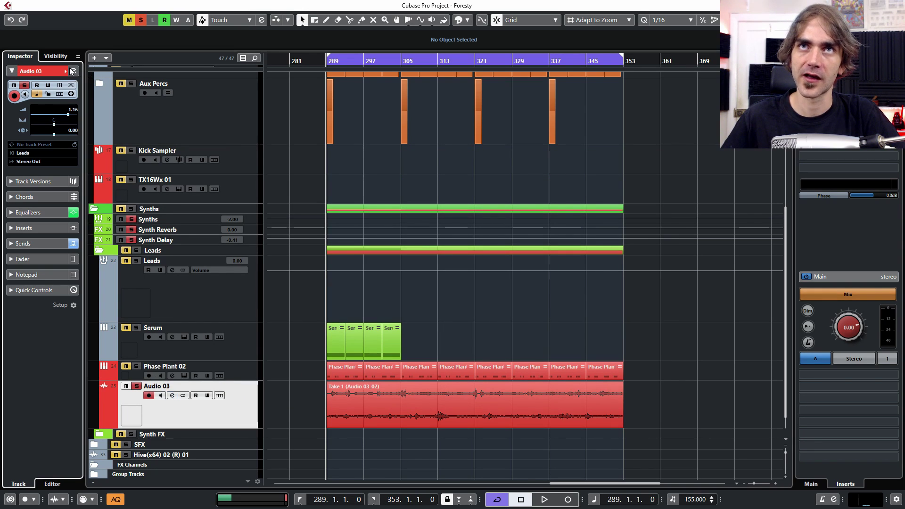
left_click(73, 72)
left_click(171, 234)
type("chris")
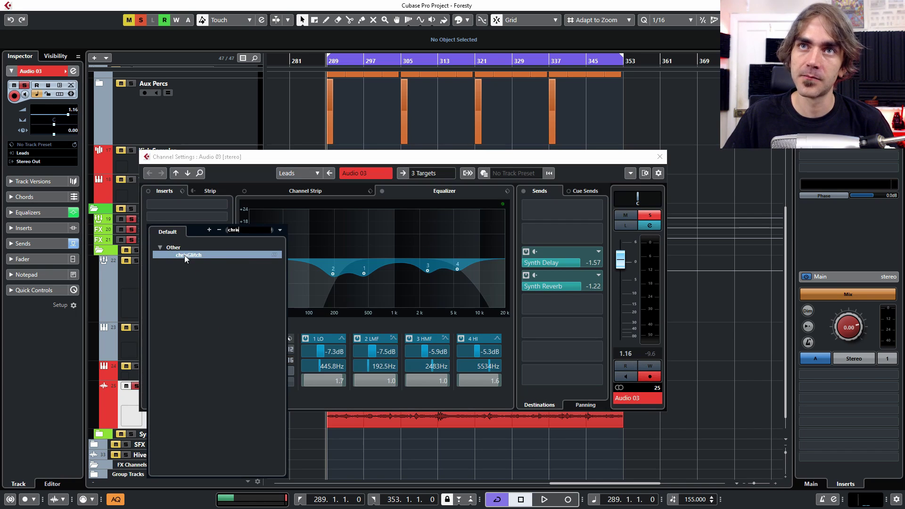
left_click(186, 256)
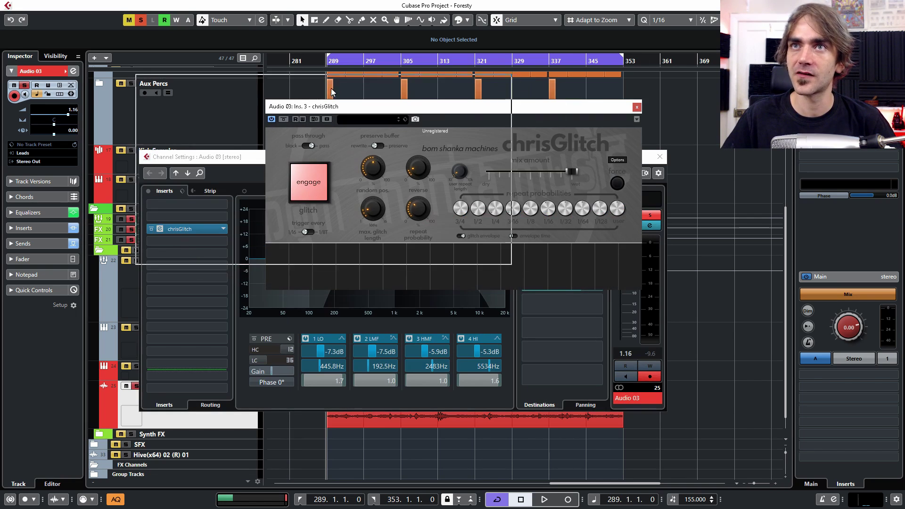
left_click_drag(461, 114, 301, 84)
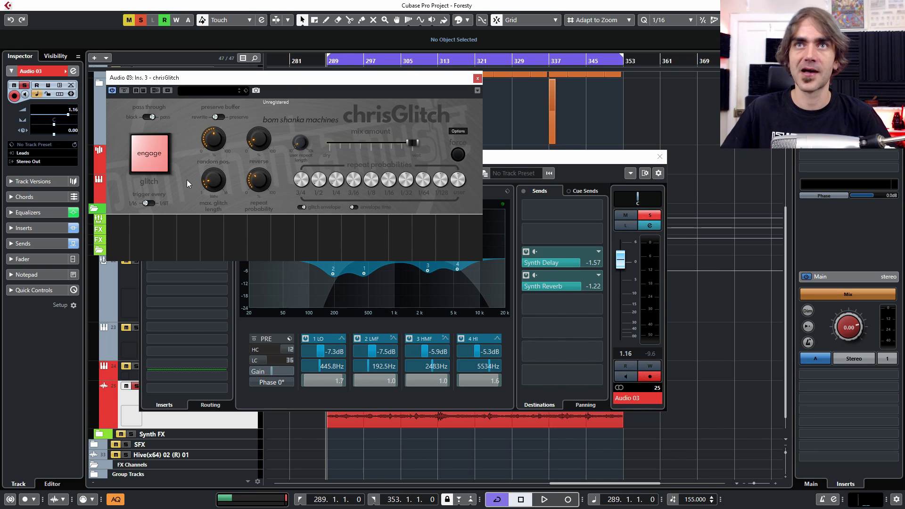
left_click(659, 157)
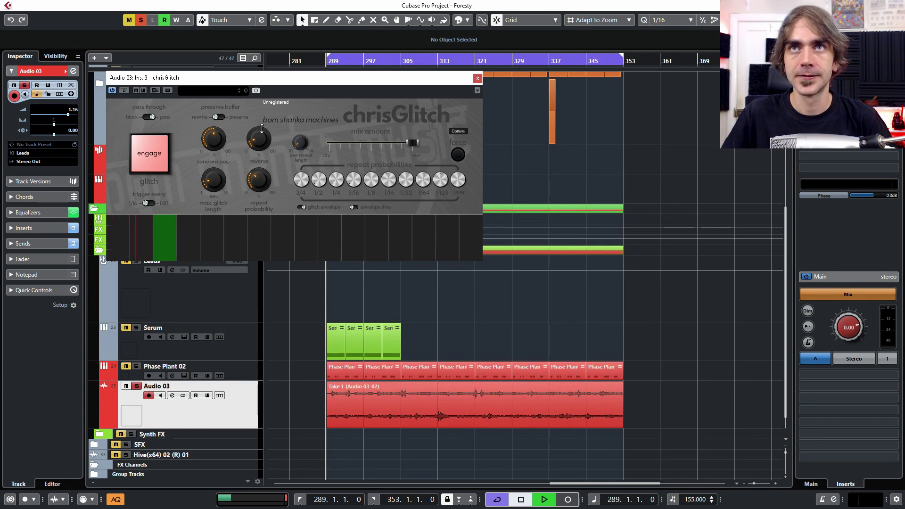
- Audition Audio 03 through chrisGlitch and lower the plug-in's mix amount to about the halfway point
key("space")
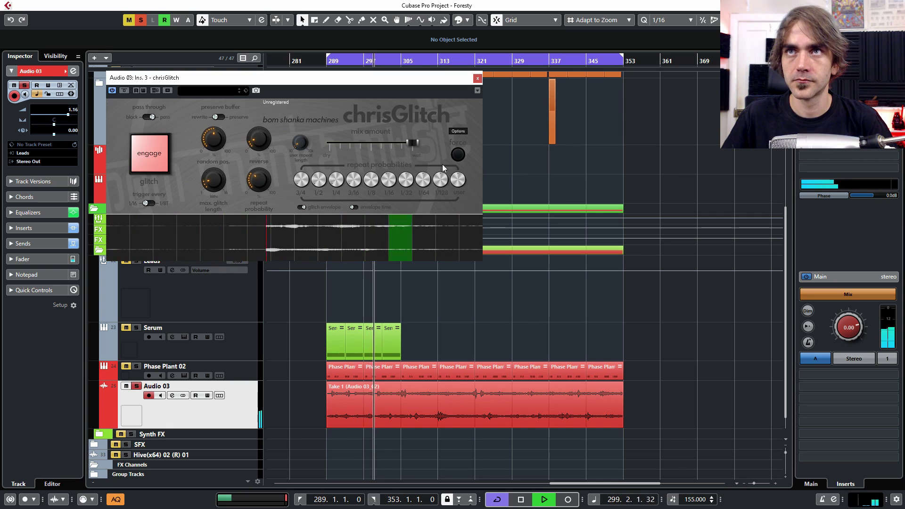
mouse_move(301, 140)
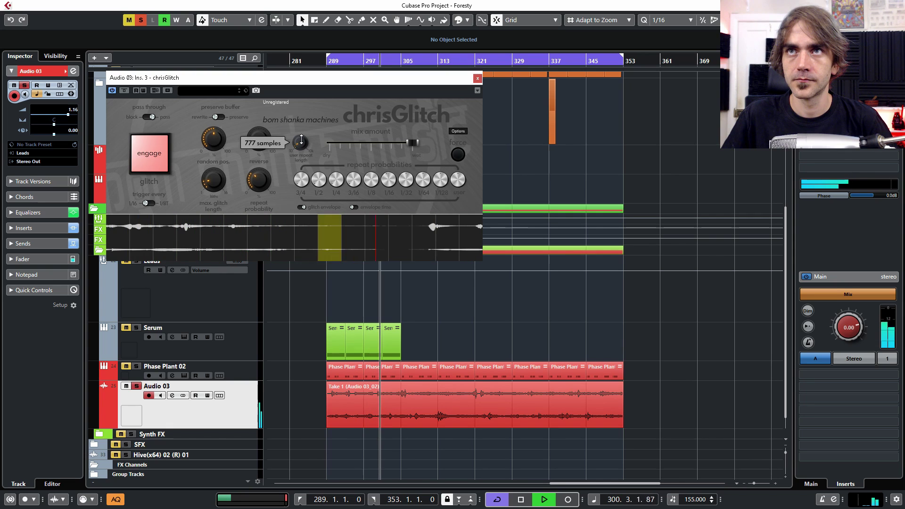
mouse_move(404, 145)
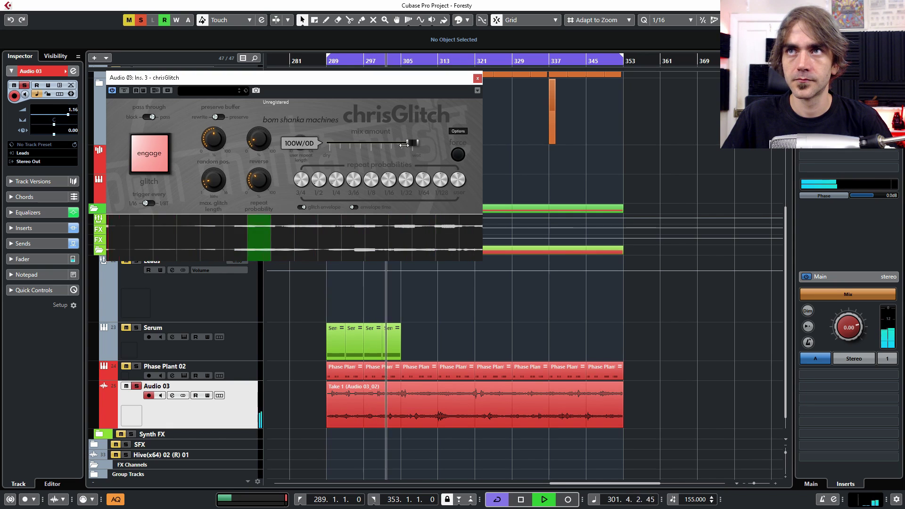
left_click_drag(404, 144, 377, 143)
key("space")
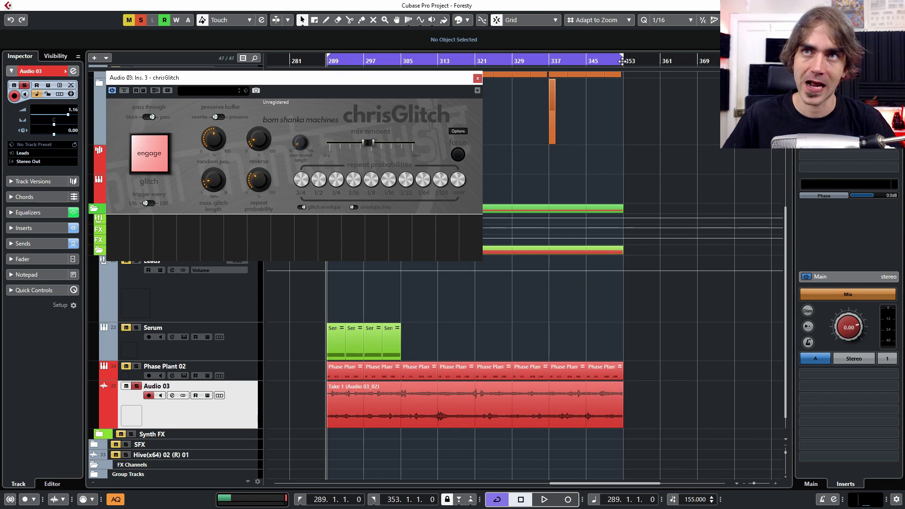
- Play the loop, unsolo Audio 03 and raise its volume to 2.79
key("space")
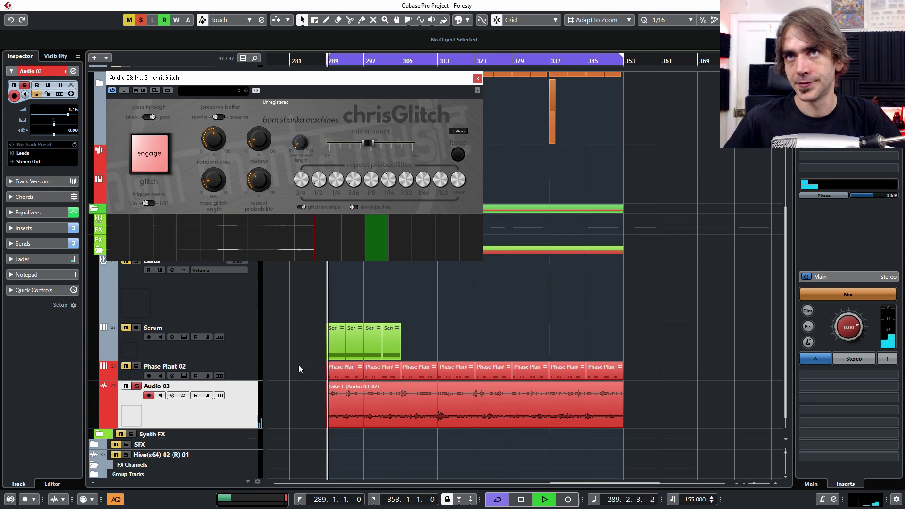
left_click(136, 386)
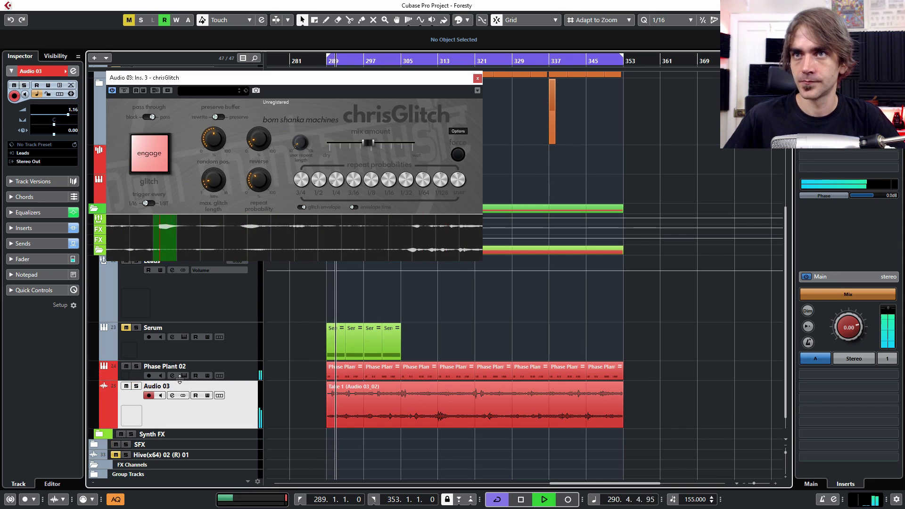
left_click_drag(60, 118, 63, 118)
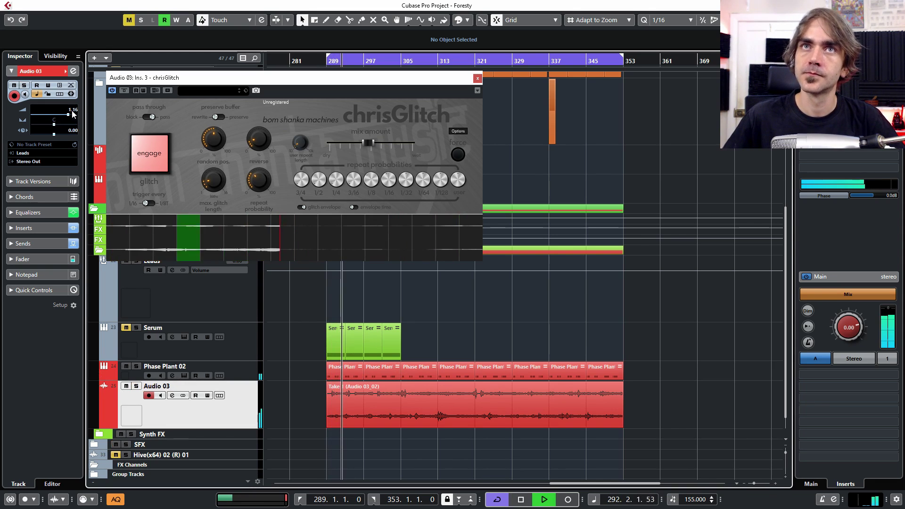
- Raise the chrisGlitch mix amount on Audio 03 to about three-quarters wet and close the plug-in window
left_click_drag(368, 142, 392, 143)
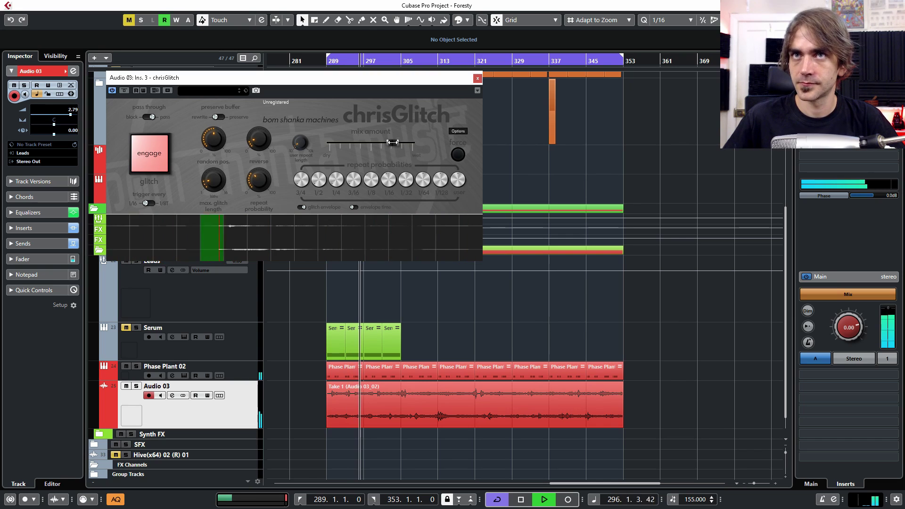
mouse_move(393, 142)
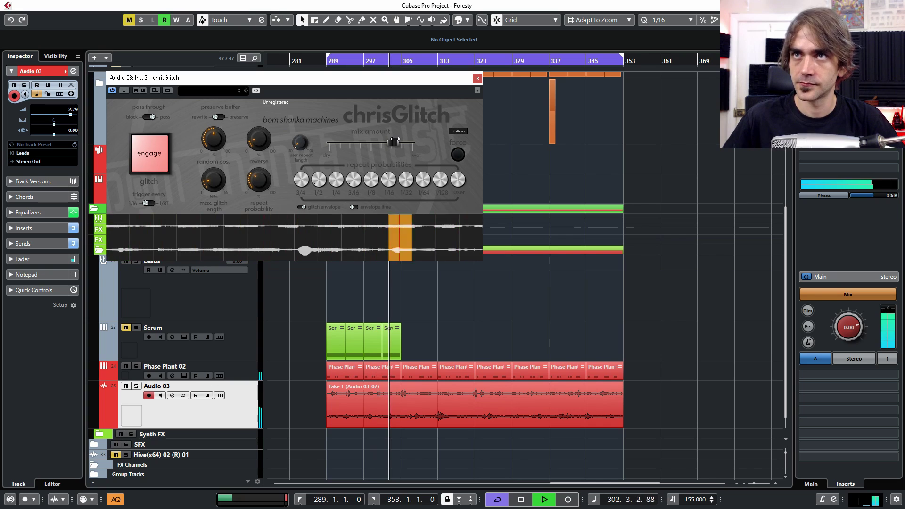
left_click(478, 79)
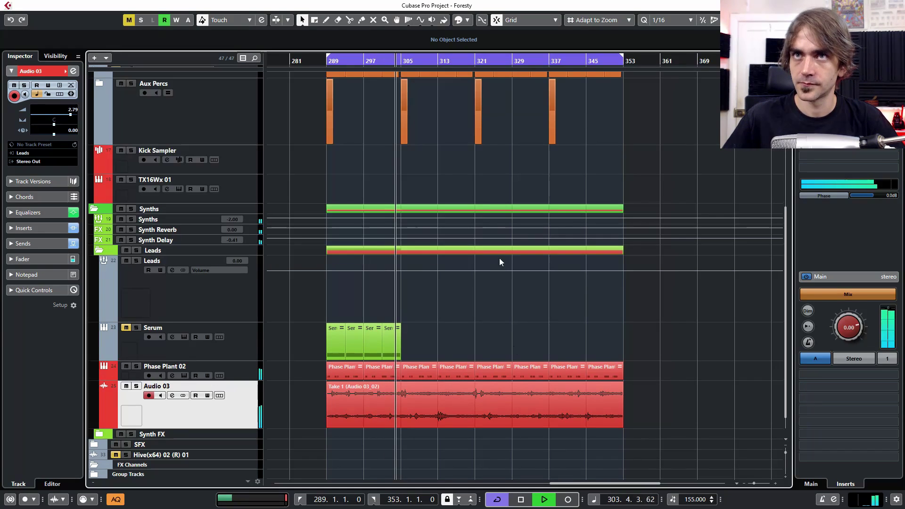
- Load chrisGlitch into the third insert slot of Phase Plant 02 and move its window clear of the channel fader
left_click(245, 376)
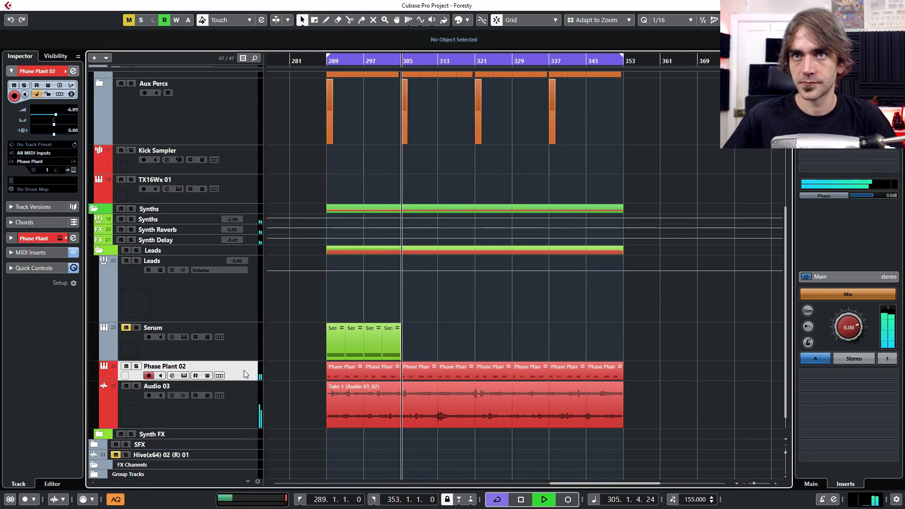
left_click(74, 70)
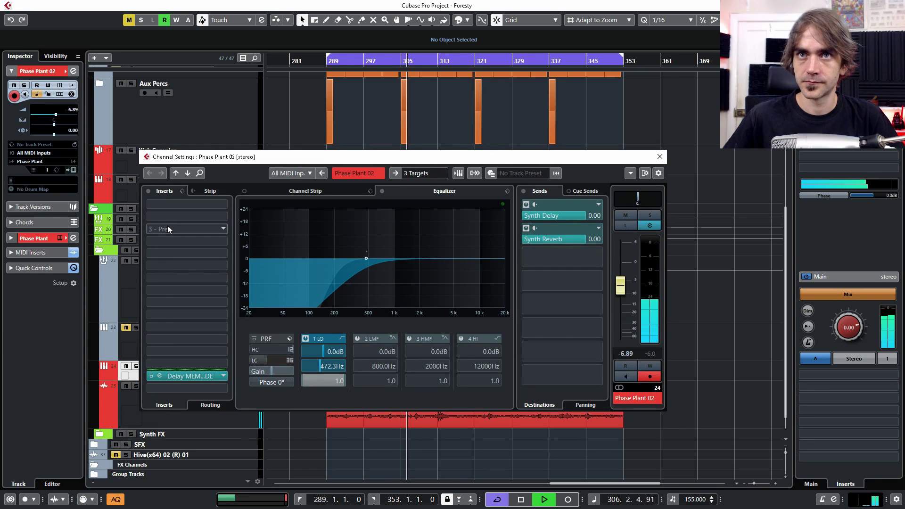
left_click(167, 227)
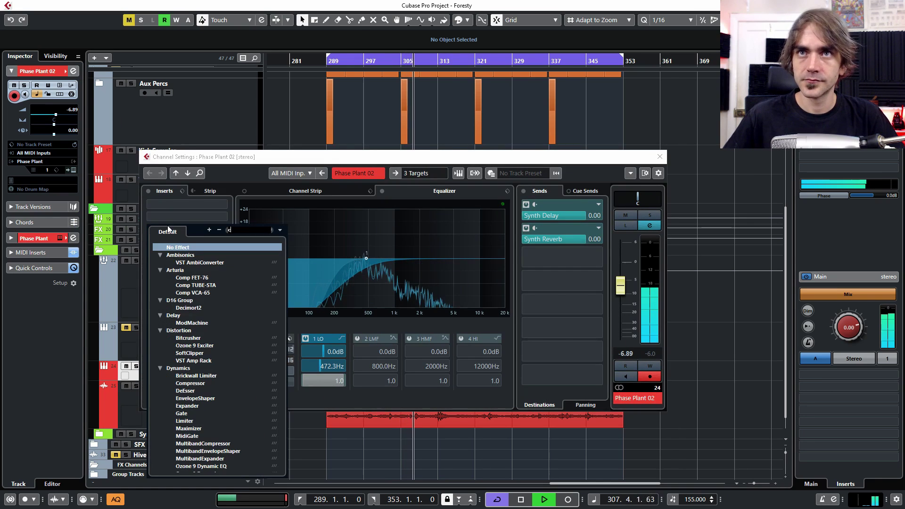
type("chris")
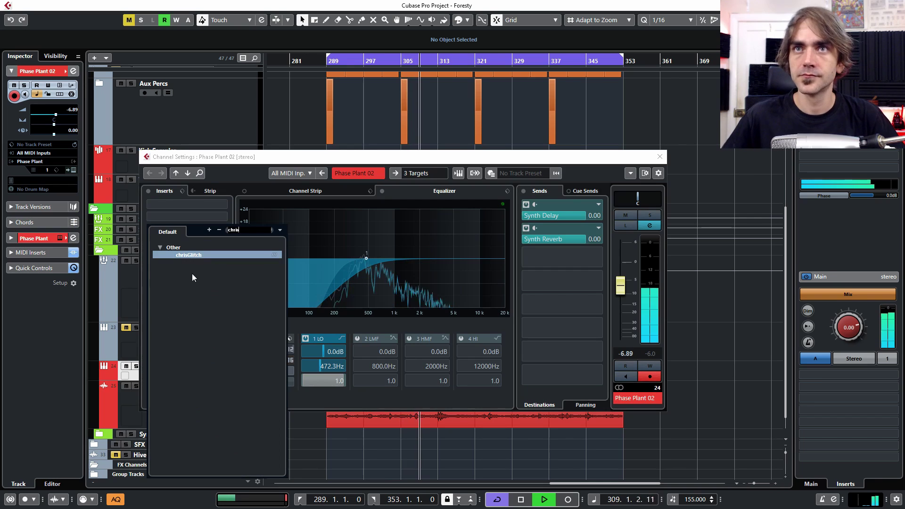
double_click(188, 255)
left_click_drag(384, 169, 279, 63)
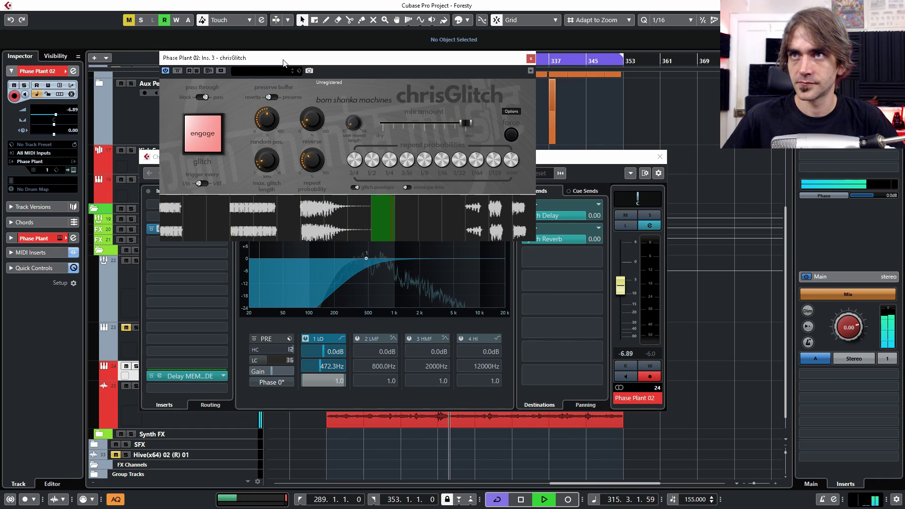
left_click(652, 216)
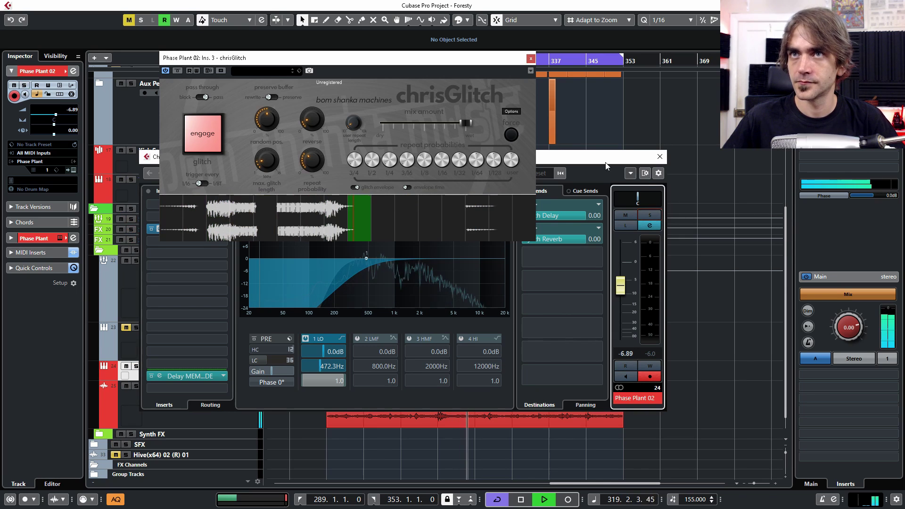
- Close the chrisGlitch window and compare Phase Plant 02 with the effect switched off and on while replaying the loop
left_click_drag(430, 61, 380, 131)
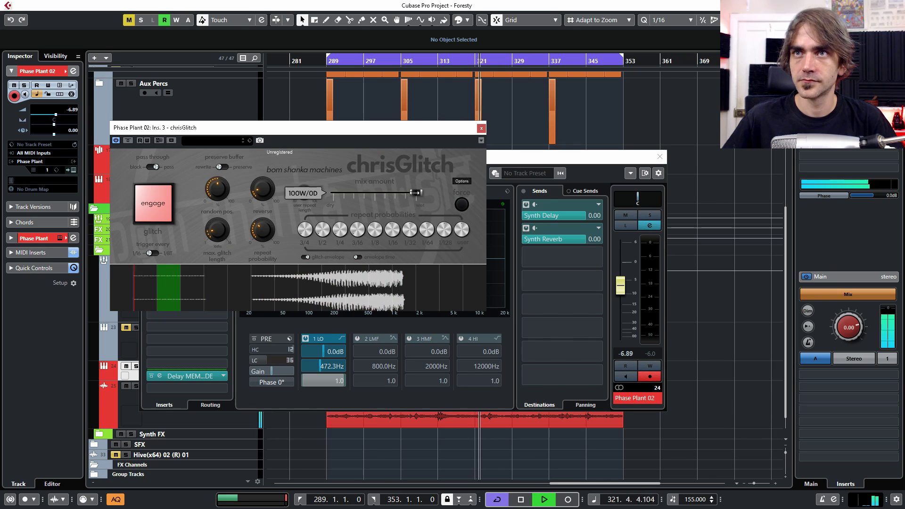
key("Escape")
left_click(151, 228)
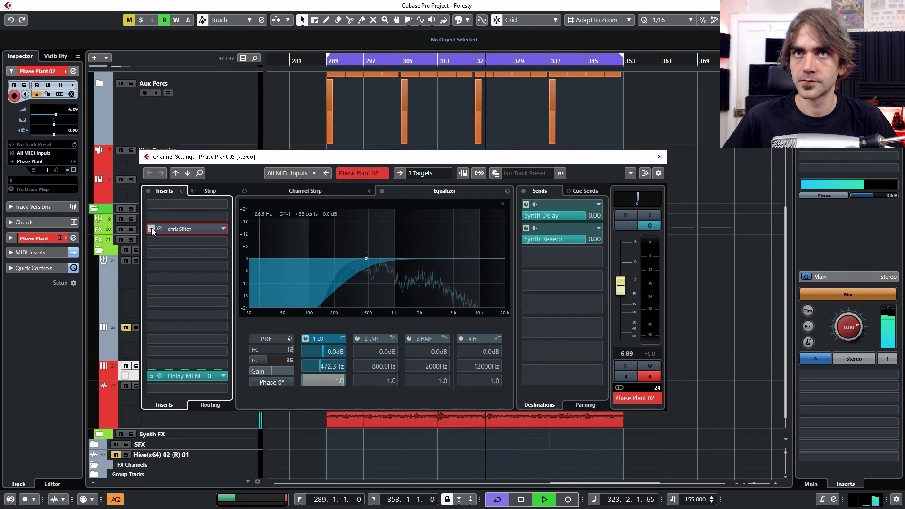
key("space")
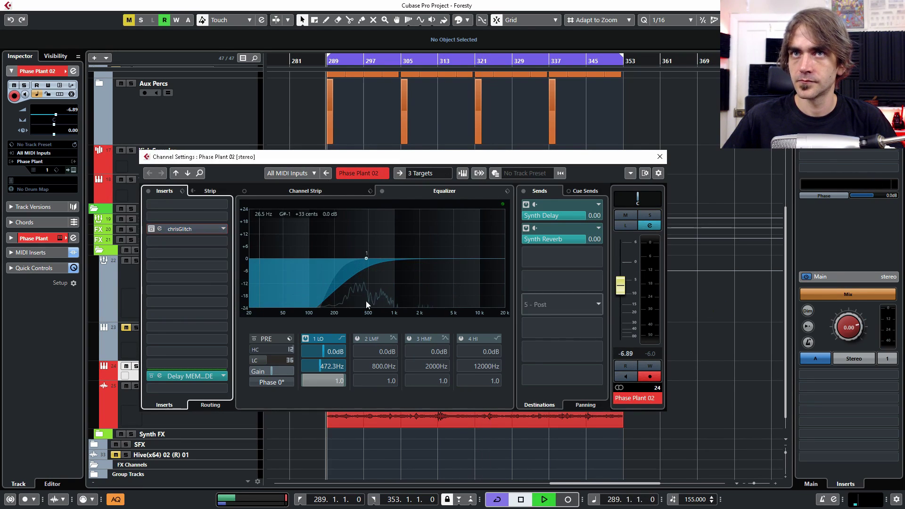
key("space")
left_click(151, 228)
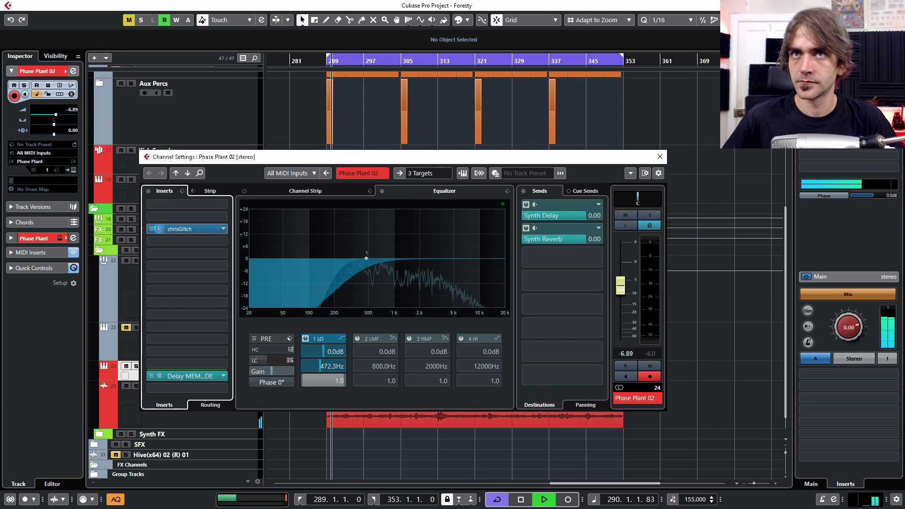
left_click(159, 228)
key("space")
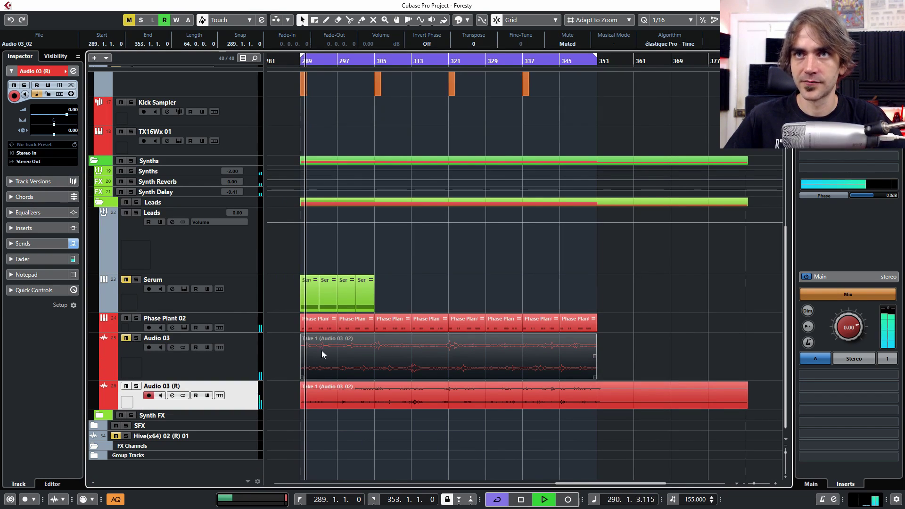
- Shorten the rendered audio event on the Audio 03 (R) track so that it ends at bar 359
mouse_move(276, 348)
left_mouse_down()
mouse_move(355, 360)
mouse_move(287, 355)
left_mouse_up()
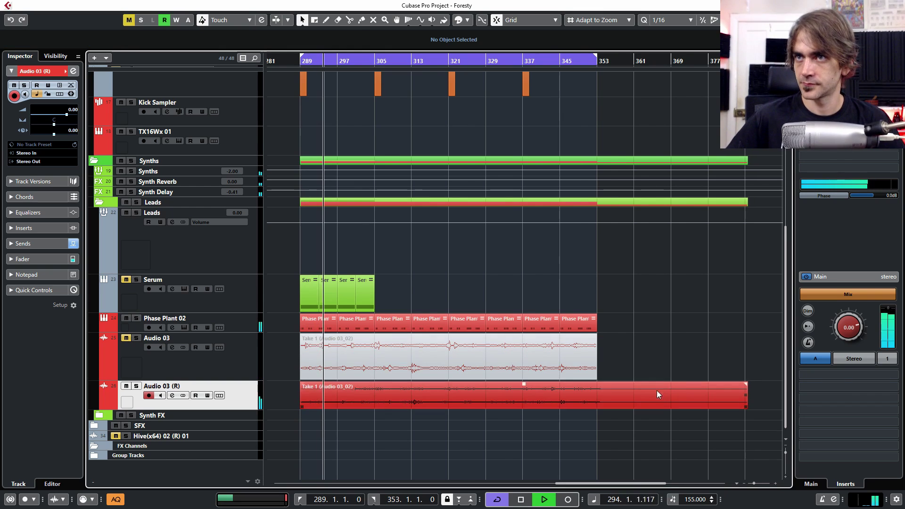
scroll(671, 376, "down", 2)
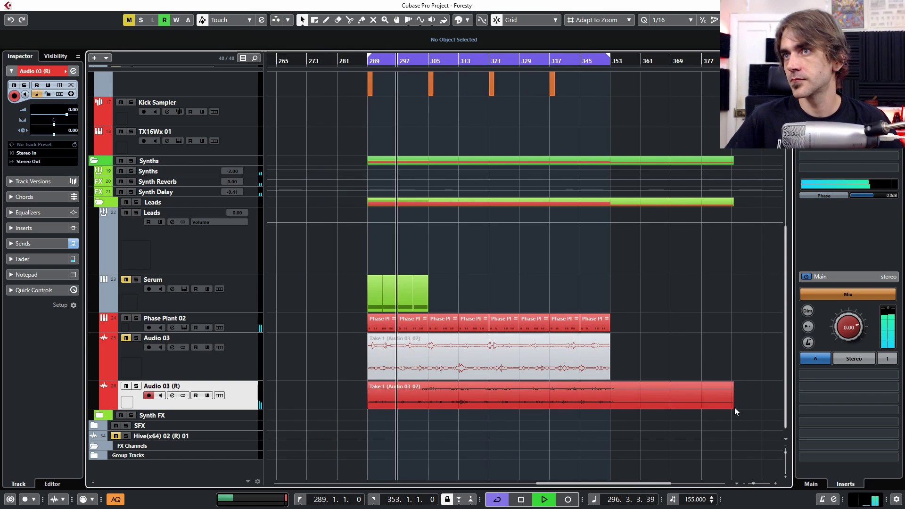
left_click_drag(734, 407, 630, 410)
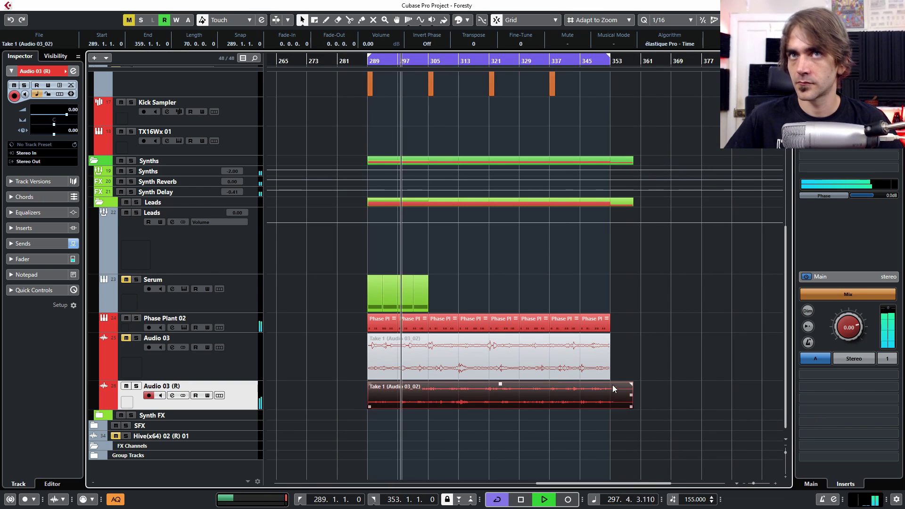
scroll(612, 385, "up", 3)
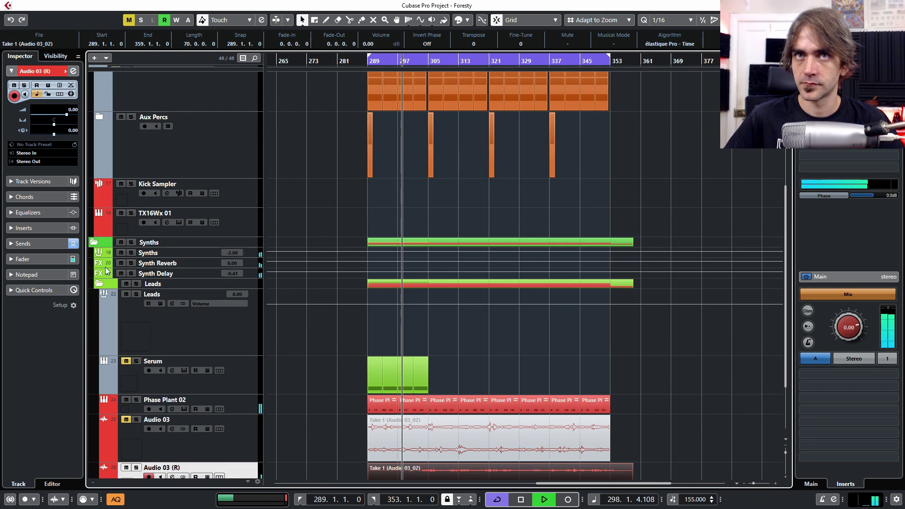
left_click(549, 377)
- Stop playback, select Phase Plant 02, collapse the Leads, Synths and Percussion folders, and play the loop from bar 289
key("space")
left_click(249, 409)
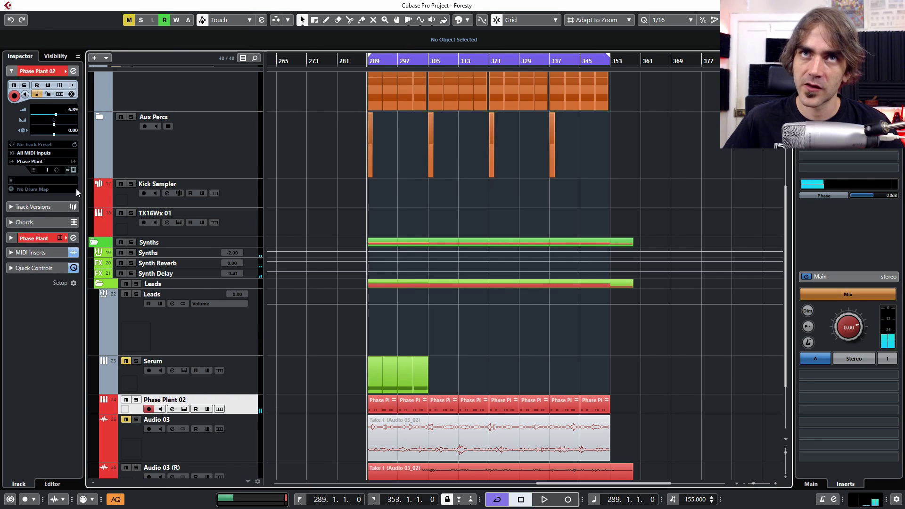
left_click(99, 284)
left_click(94, 364)
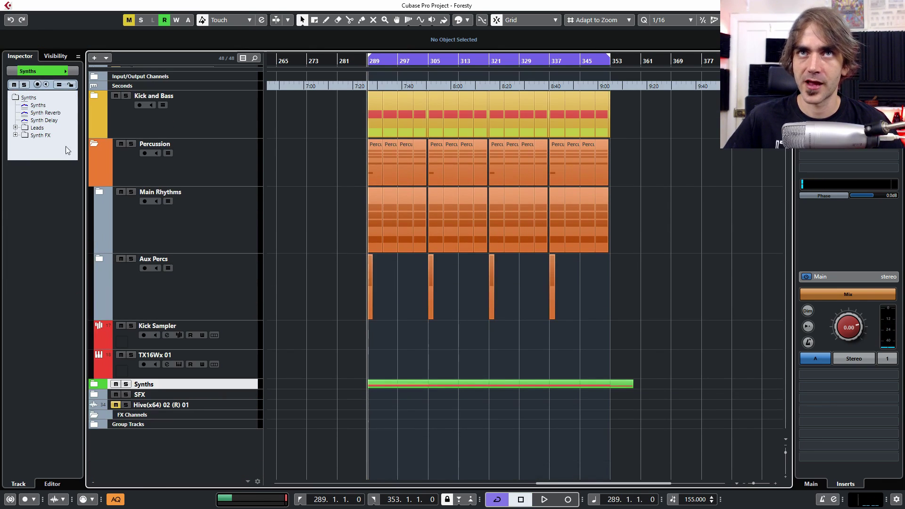
left_click(96, 143)
key("space")
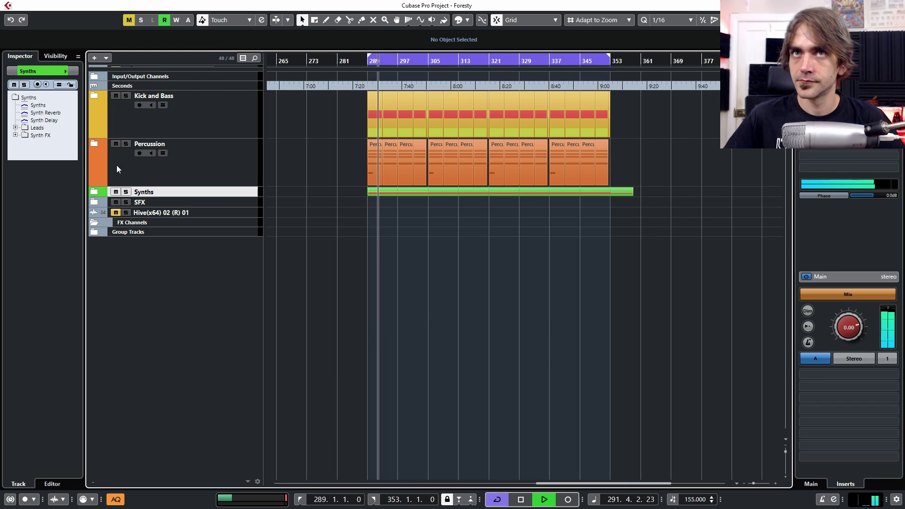
- Expand the Percussion and Main Rhythms folders and delete the Main Snare events between bars 289 and 321
left_click(94, 144)
left_click(103, 191)
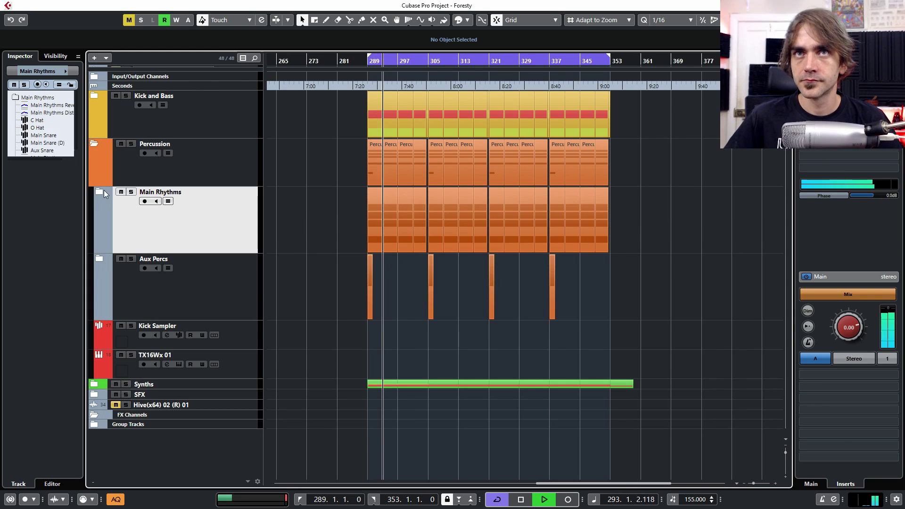
left_click(97, 192)
scroll(431, 367, "down", 3)
left_click_drag(327, 358, 471, 349)
key("Delete")
left_click(446, 378)
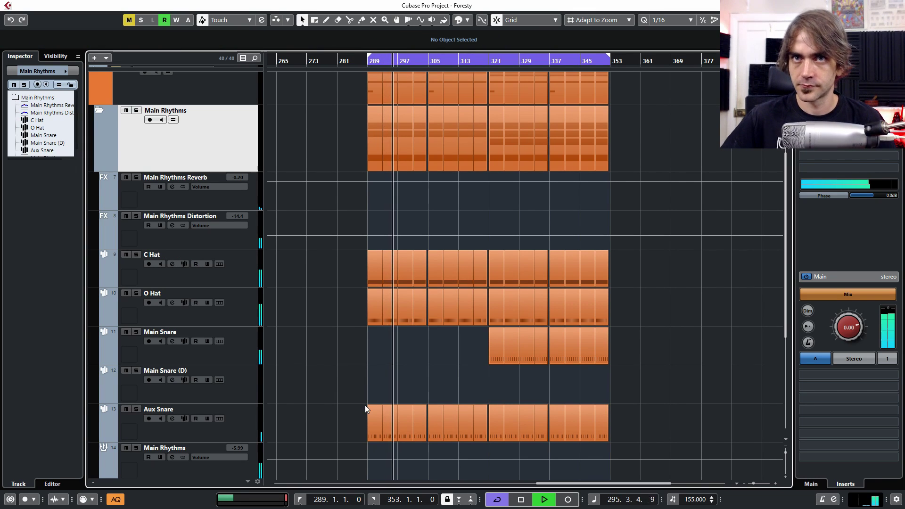
- Show the Main Snare lanes, copy a snare event to Lane 2 at bar 297 and open the copy for editing
left_click(220, 341)
scroll(448, 386, "up", 2)
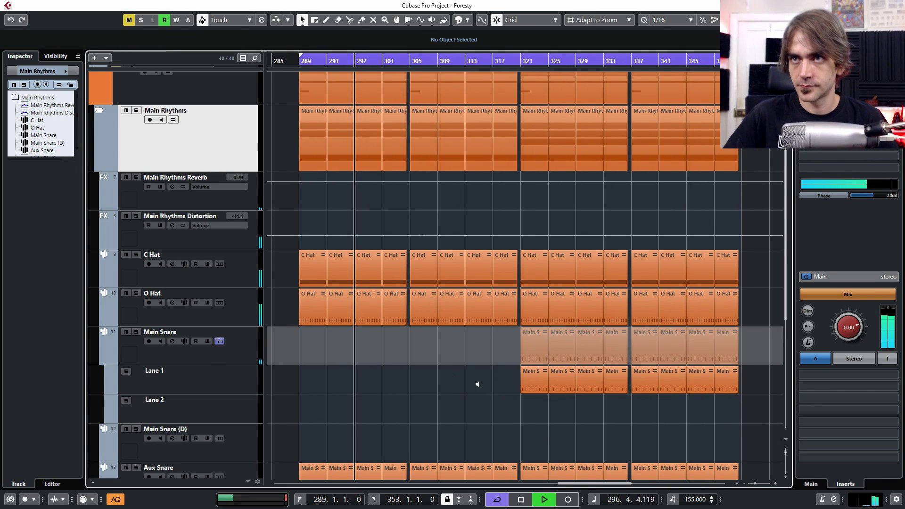
left_click_drag(534, 392, 370, 413)
double_click(369, 411)
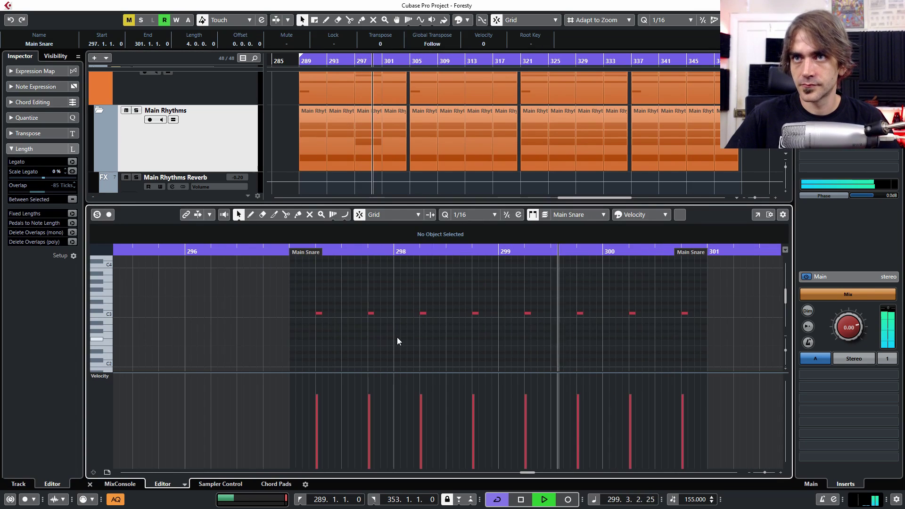
- Delete all but the last snare note, shorten it to a sixteenth and duplicate it three times to fill beat 4 of bar 300
left_click_drag(314, 283, 669, 354)
key("Delete")
key("h")
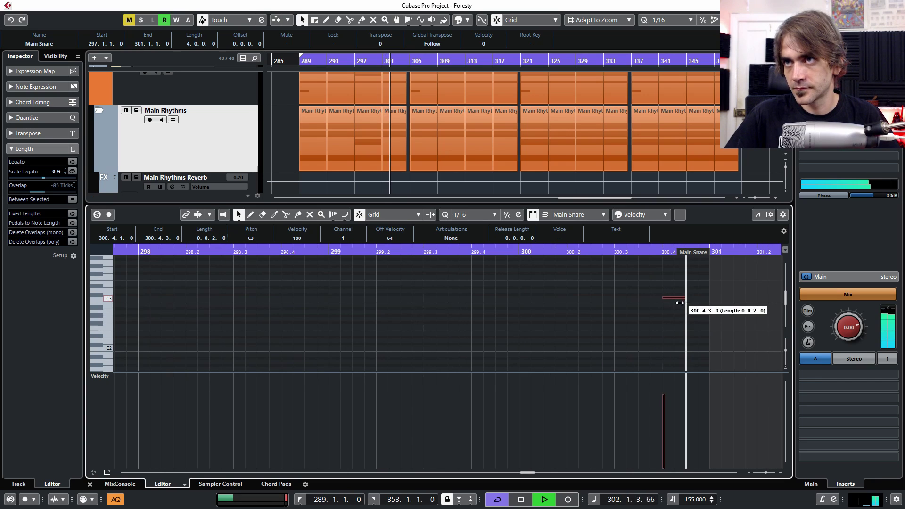
key("ctrl+d")
key("ctrl+d")
key("ctrl+d")
- Ramp the velocities of the four sixteenth snare notes upward, starting at about 16
left_click_drag(728, 278, 639, 316)
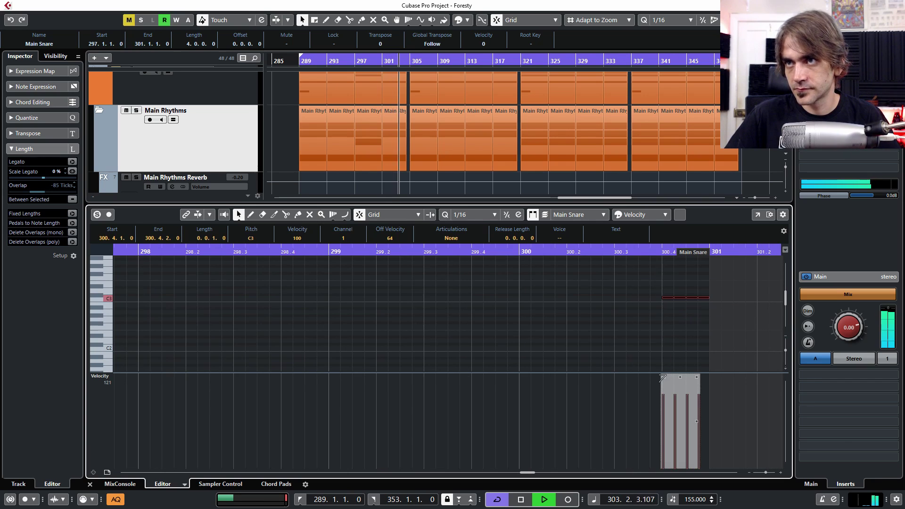
left_click_drag(656, 380, 660, 441)
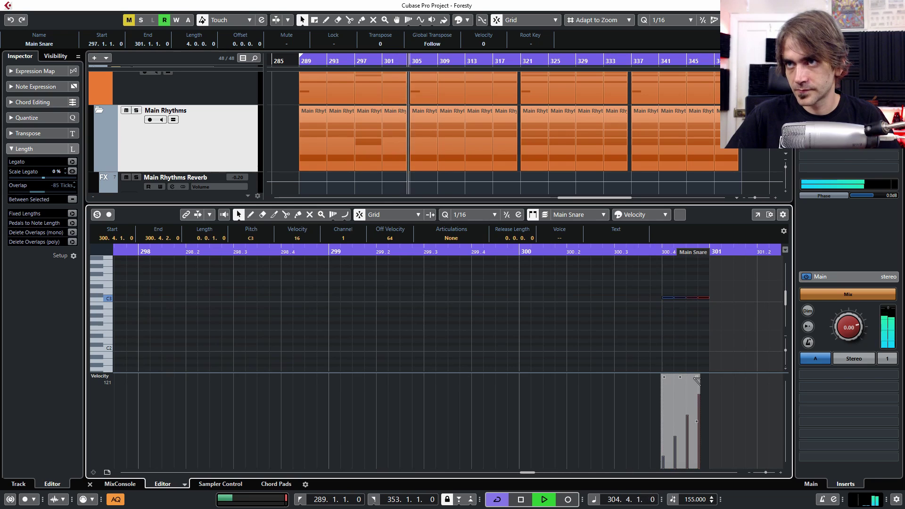
left_click(584, 315)
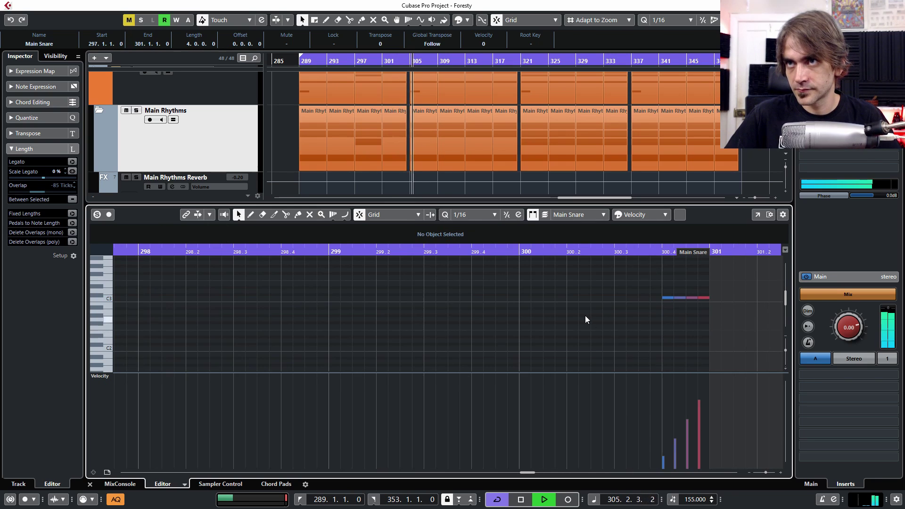
- Add a C3 note at 300.1.3, set the quantize grid to 1/32, shorten the note to a thirty-second and duplicate it three times
left_click(547, 299)
scroll(555, 296, "up", 3)
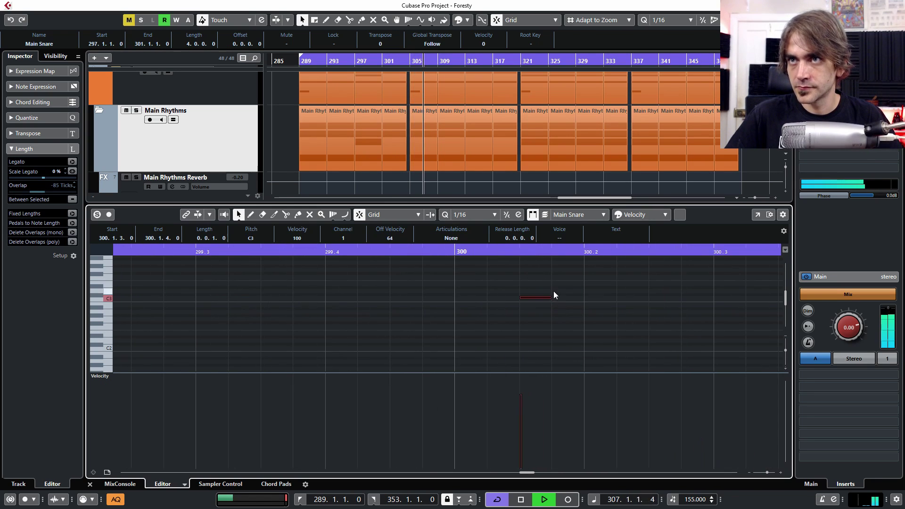
left_click(475, 214)
left_click(483, 278)
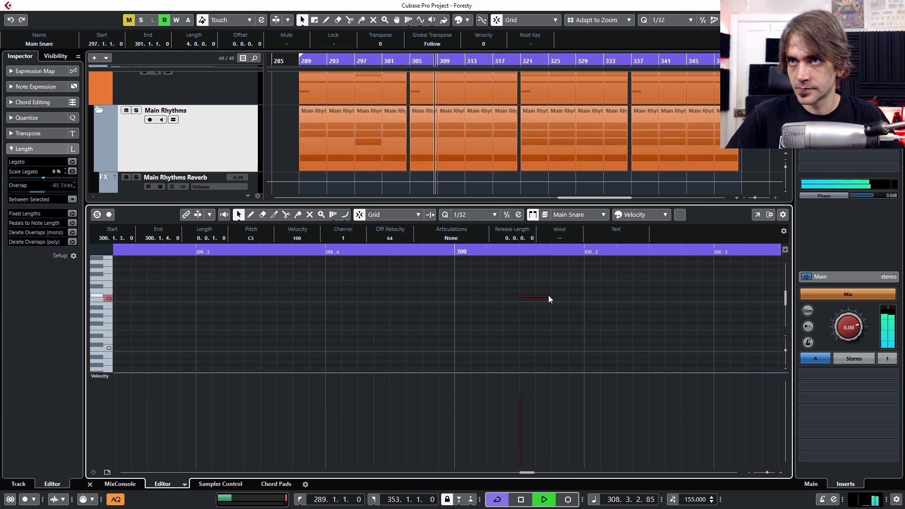
left_click_drag(548, 296, 536, 297)
key("alt+d")
key("alt+d")
key("alt+d")
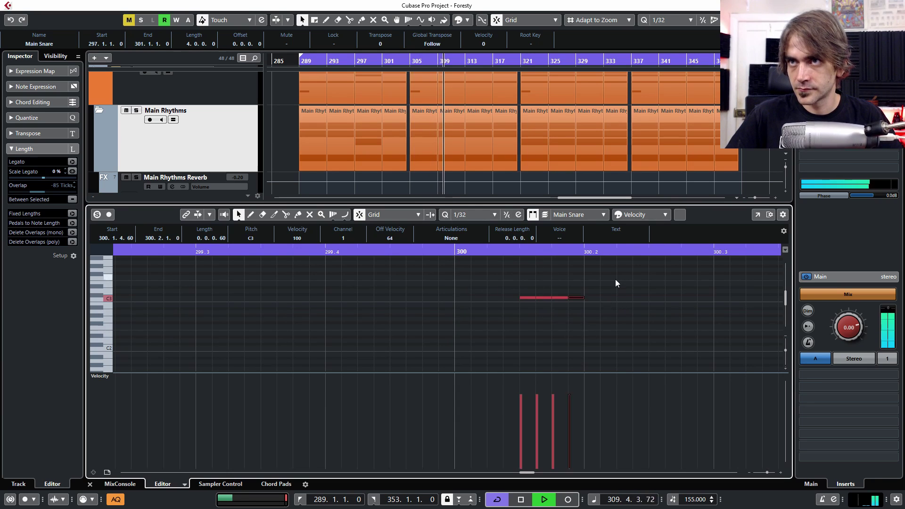
- Ramp the velocities of the four thirty-second snare notes from soft to loud and close the editor
left_click_drag(615, 279, 499, 324)
left_click_drag(568, 417, 519, 417)
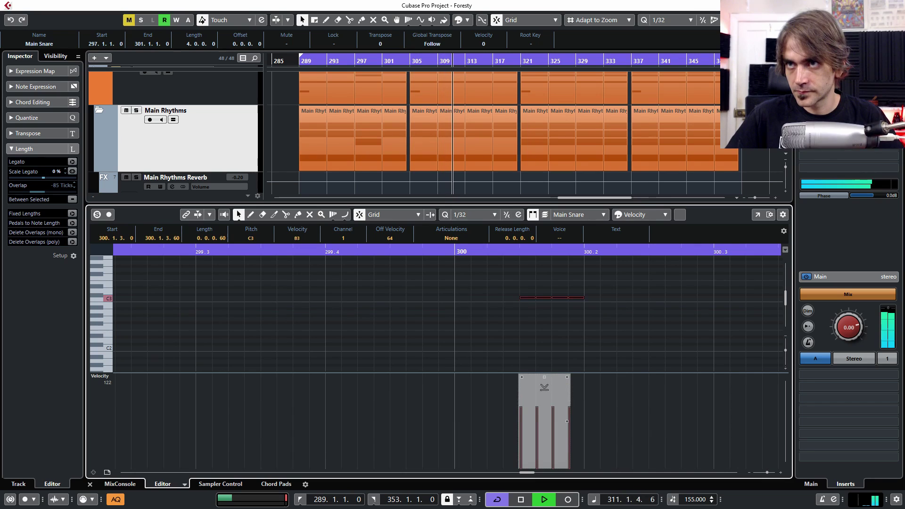
left_click(606, 304)
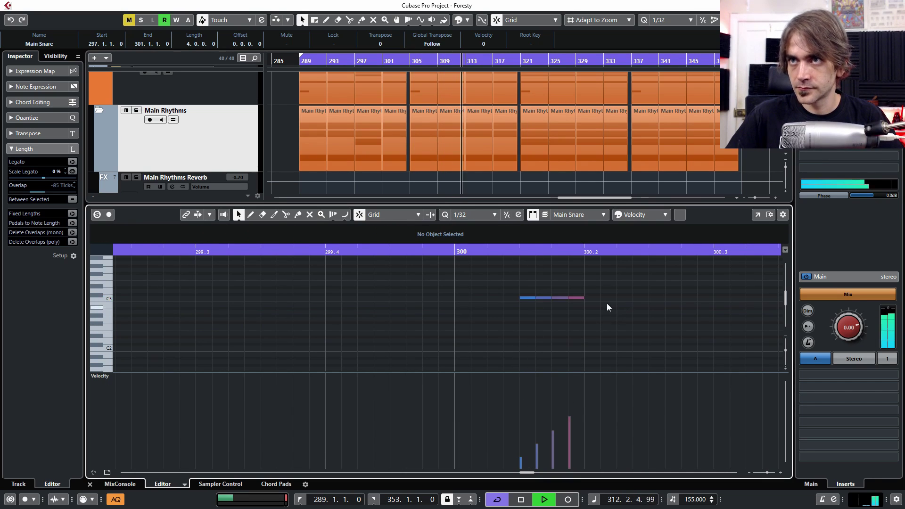
scroll(636, 308, "down", 5)
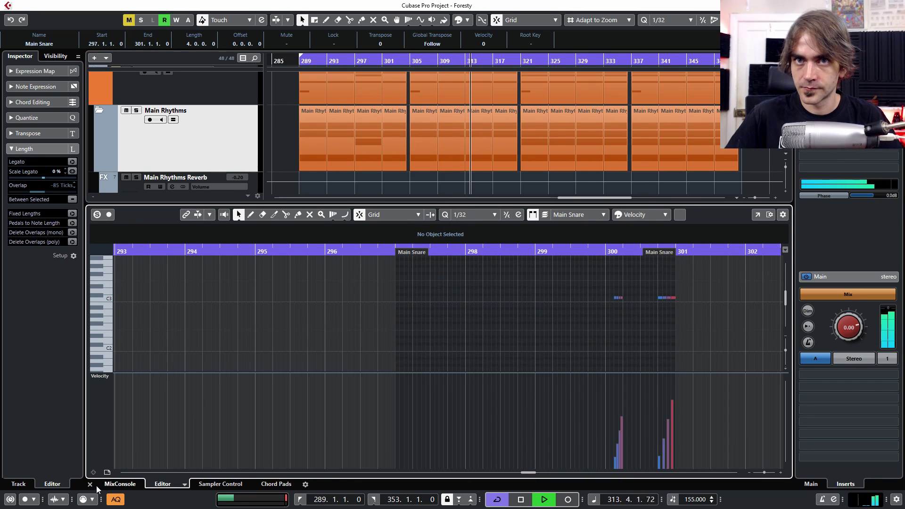
left_click(163, 484)
- Turn the Lane 2 snare fill into an eight-bar event ending at bar 305 and repeat it across bars 289 to 353
left_click(367, 414)
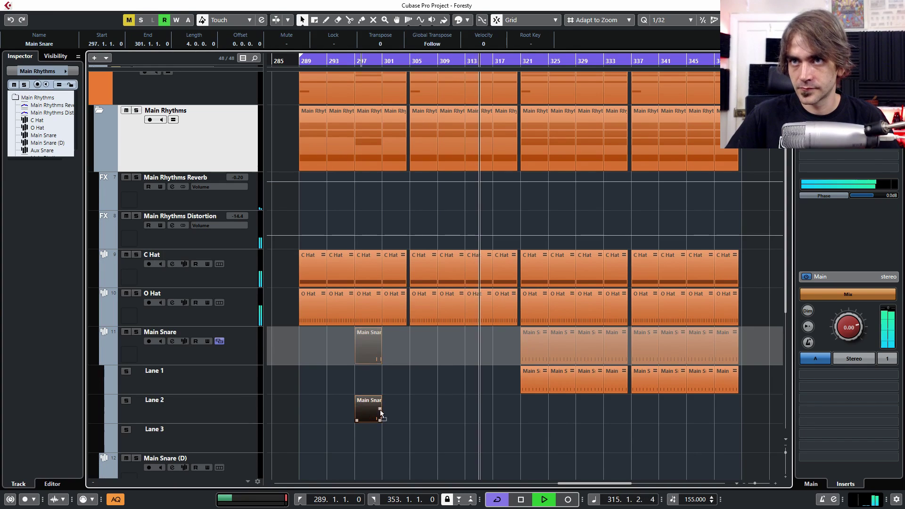
left_click_drag(366, 414, 399, 414)
left_click_drag(329, 419, 299, 419)
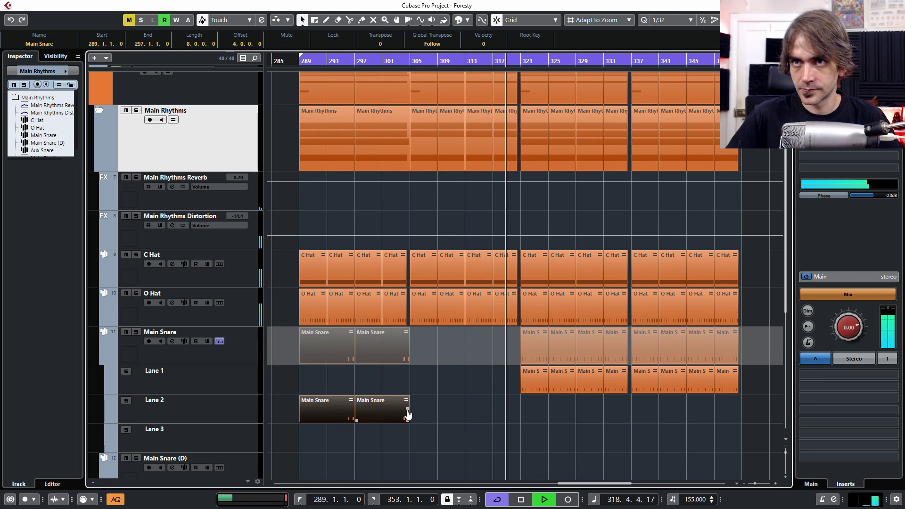
left_click_drag(408, 410, 721, 400)
left_click(700, 448)
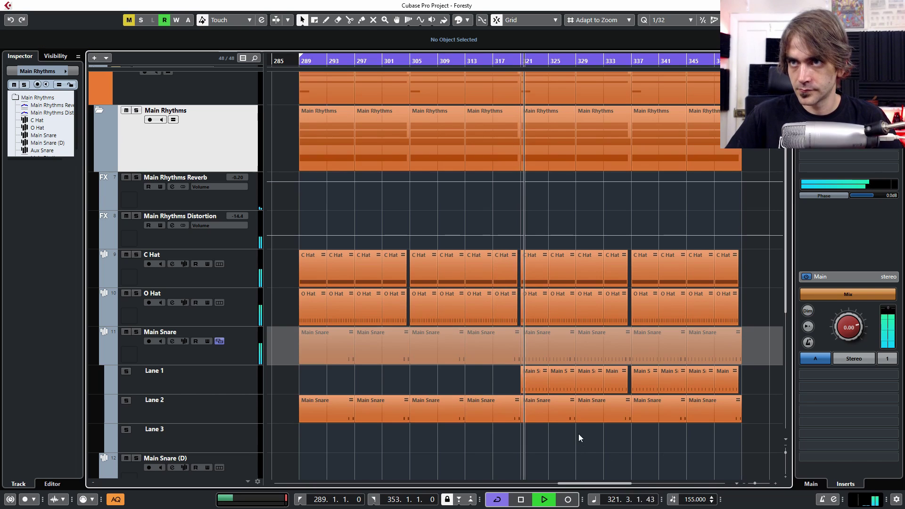
- Trim the Lane 2 snare events that run up to bars 337 and 353 so they end half a bar earlier
scroll(565, 443, "up", 2)
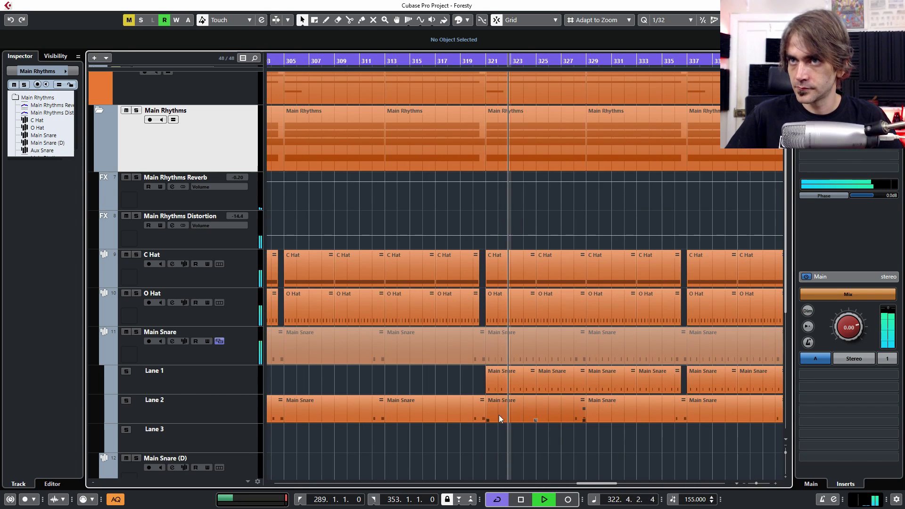
scroll(565, 433, "down", 1)
scroll(565, 434, "down", 1)
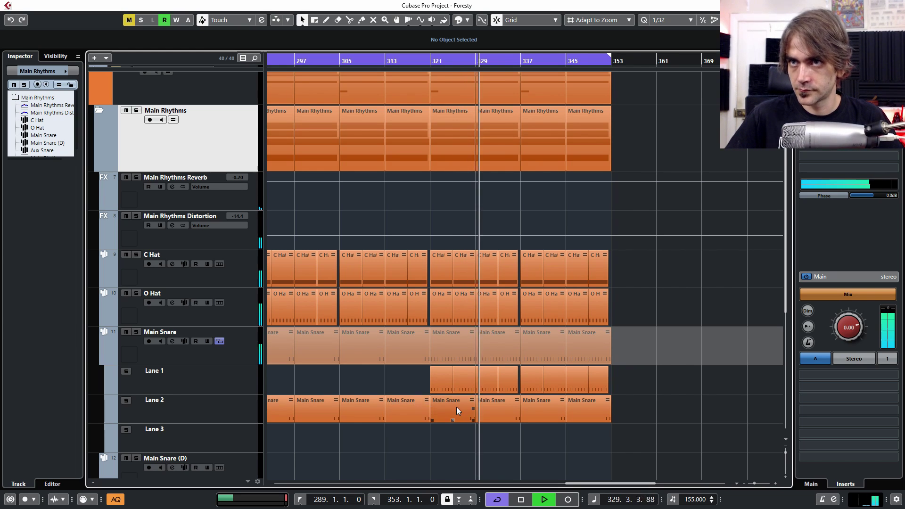
key("h")
key("g")
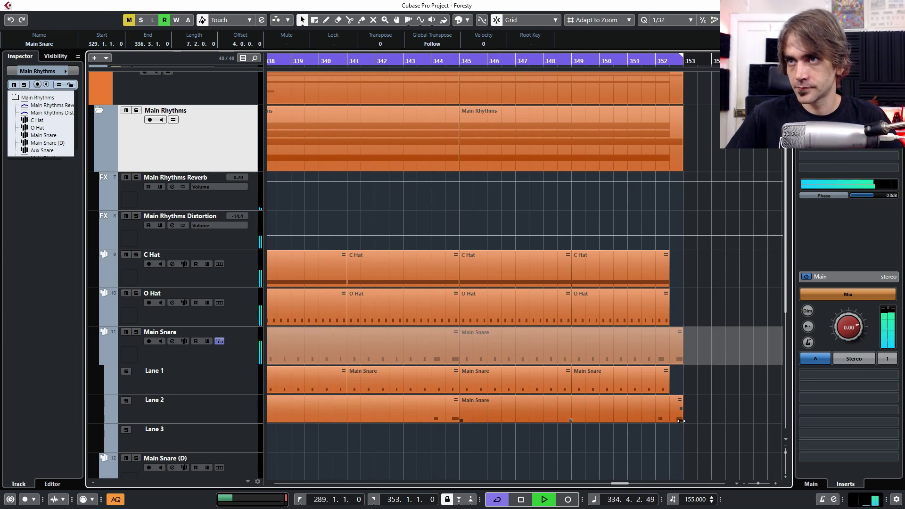
left_click(613, 409)
- Collapse the Main Rhythms and Percussion folders, expand the Synths folder and select the Phase Plant 02 track
left_click(99, 110)
left_click(94, 142)
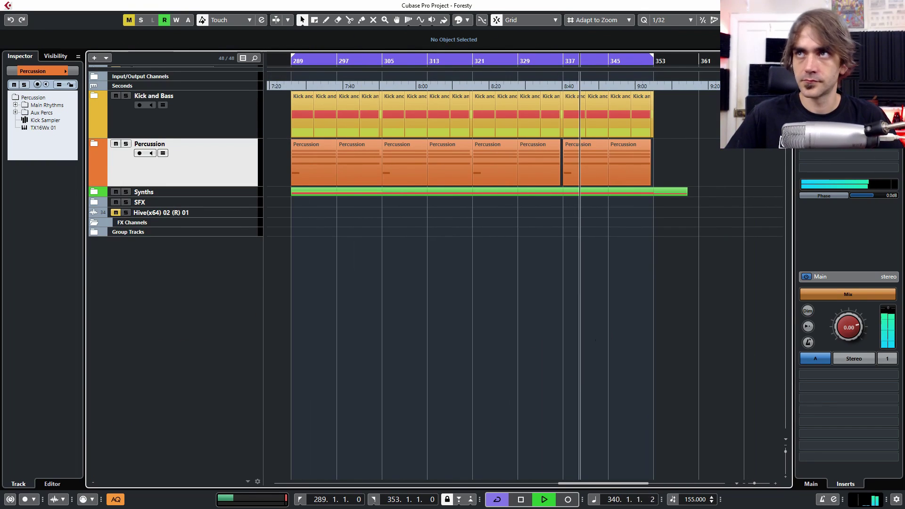
left_click(94, 193)
scroll(339, 300, "down", 1)
left_click(198, 392)
left_click(198, 320)
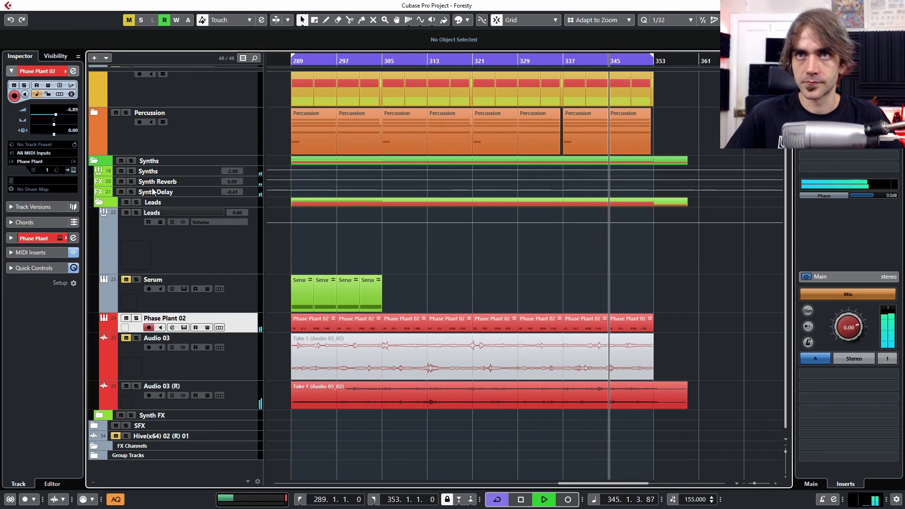
- Collapse the Synths folder, expand Kick and Bass, and open the Phase Plant 01 part at bar 289 for editing
left_click(94, 160)
left_click(92, 94)
double_click(293, 250)
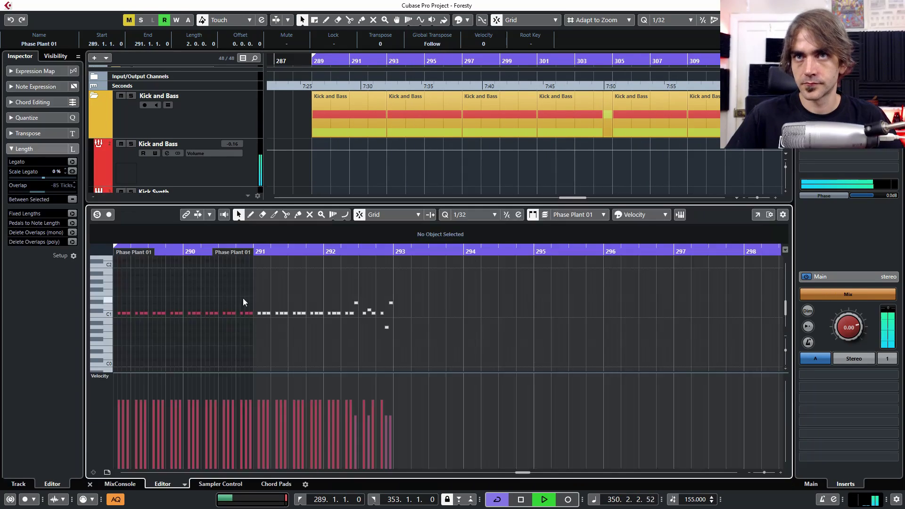
- Close the key editor and collapse the Kick and Bass folder to view the whole looped section
key("ctrl+e")
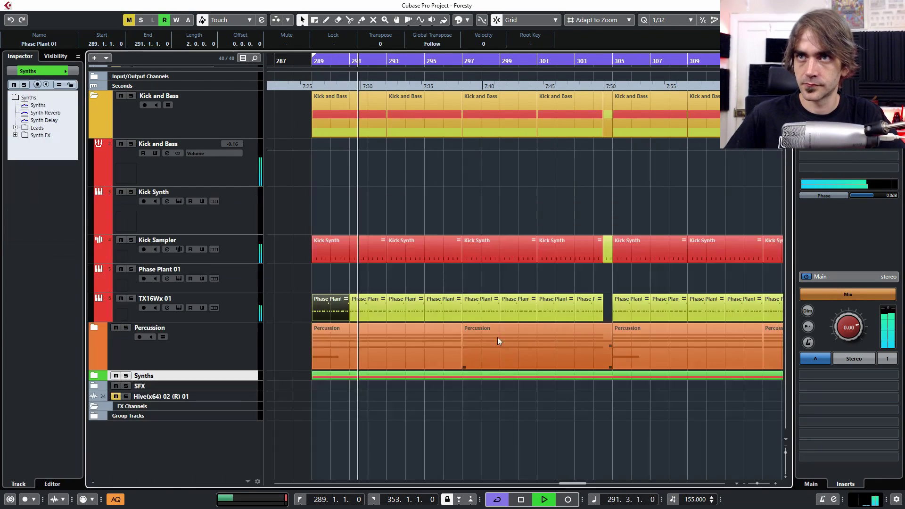
key("g")
key("g")
left_click(94, 95)
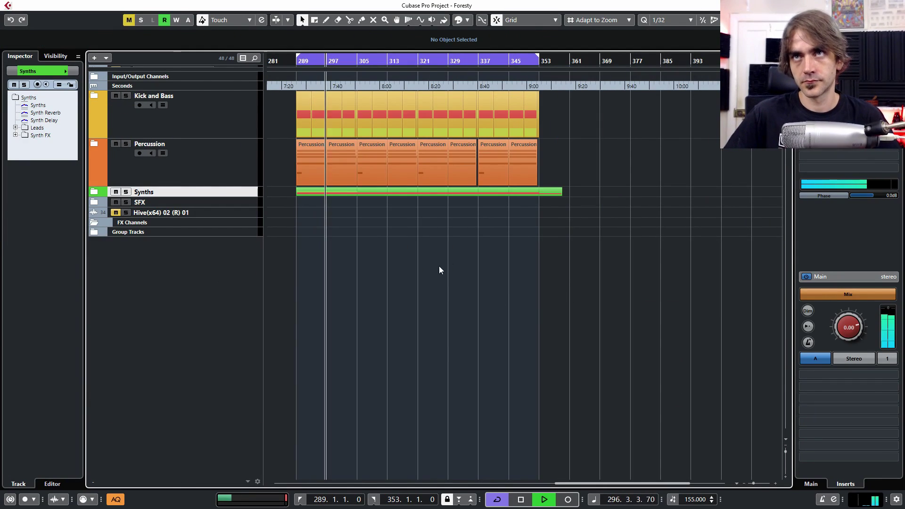
key("g")
left_click(93, 144)
left_click(94, 144)
key("h")
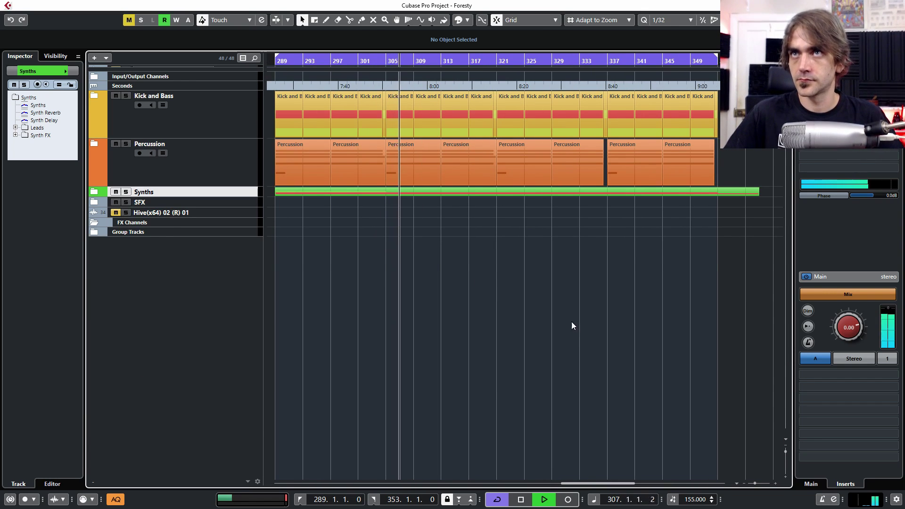
- Recolour the TX16Wx 01 bass parts between bars 305 and 353 orange
key("ctrl+Right")
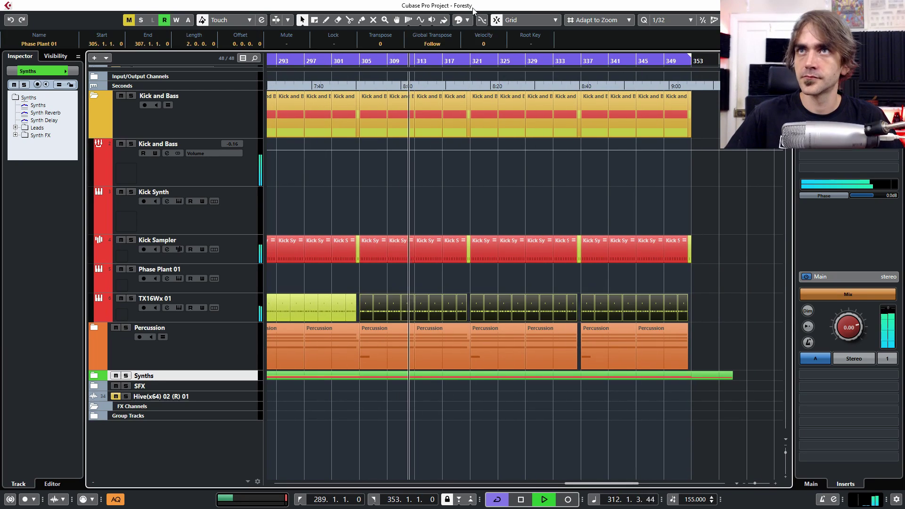
scroll(365, 222, "left", 5)
scroll(542, 273, "up", 2)
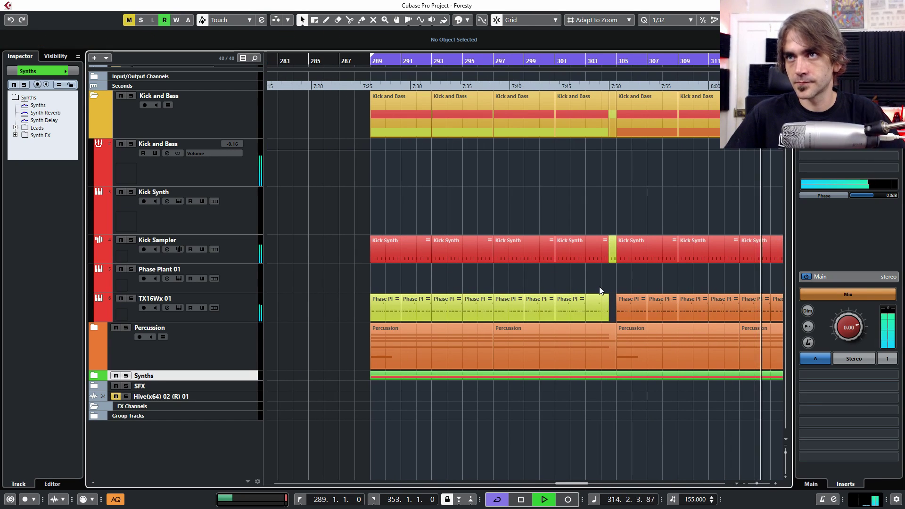
- Replace the TX16Wx 01 parts before bar 305 with half-bar repeats from bar 289 to 293 and glue them into one part
left_click_drag(599, 287, 427, 315)
key("Delete")
scroll(393, 313, "up", 4)
scroll(350, 315, "down", 2)
left_click_drag(454, 294, 317, 307)
key("4")
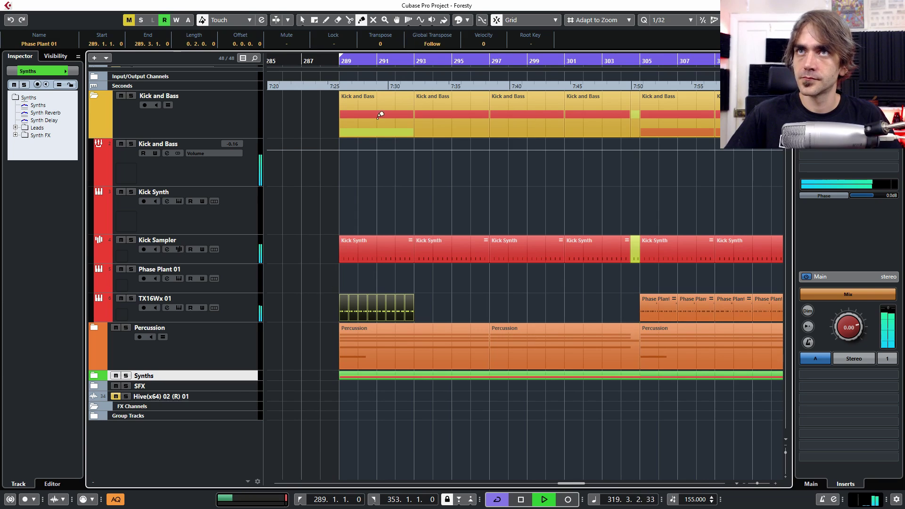
left_click(352, 310)
key("1")
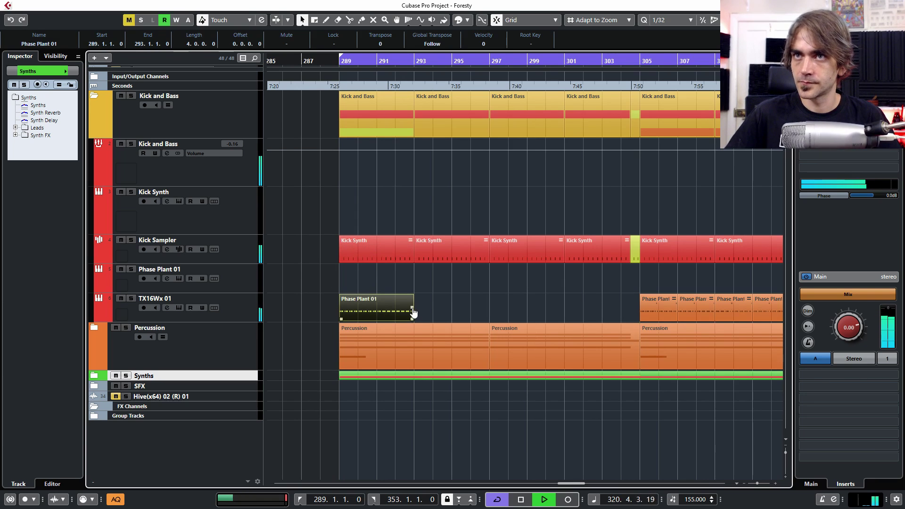
- Repeat the glued four-bar TX16Wx 01 part up to the second half of bar 304, leaving a half-bar gap before bar 305
left_click_drag(413, 312, 603, 321)
left_click(591, 309)
scroll(641, 314, "up", 2)
scroll(641, 314, "up", 2)
scroll(603, 316, "down", 4)
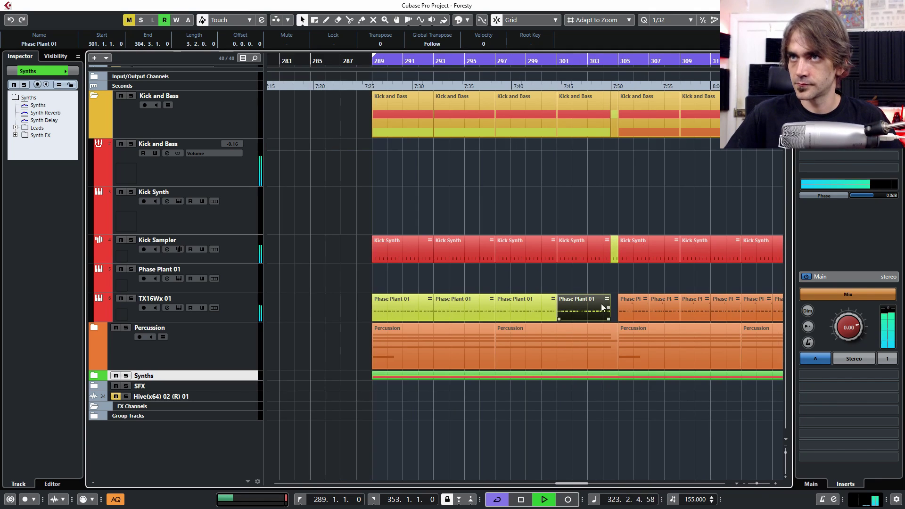
left_click(539, 268)
- Examine the notes of the TX16Wx 01 part at bar 337 in the key editor, and close the editor
scroll(539, 268, "down", 3)
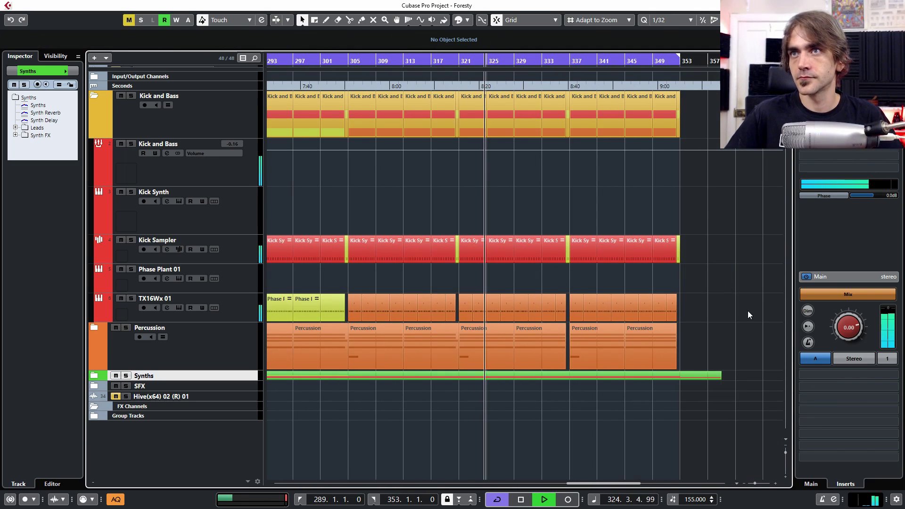
scroll(580, 306, "up", 3)
double_click(565, 307)
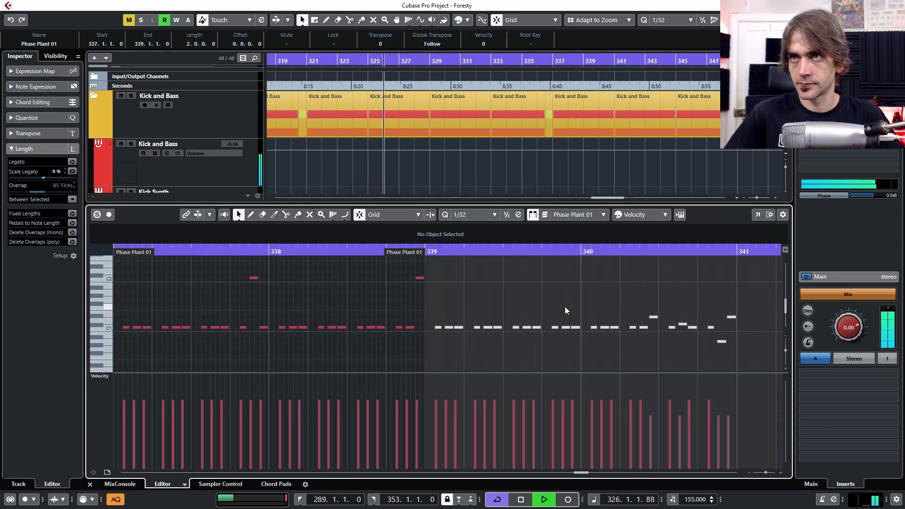
scroll(239, 314, "left", 3)
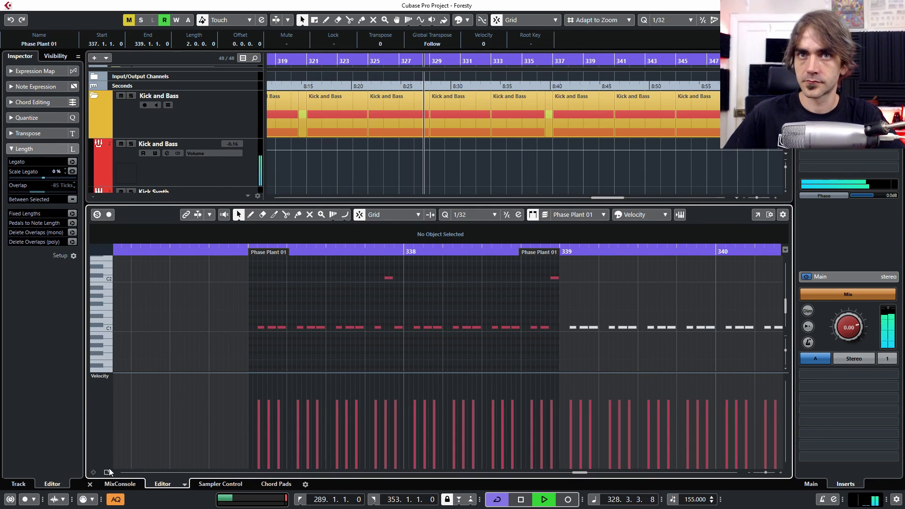
left_click(90, 485)
- Expand the Synths folder, split the Audio 03 (R) event at bar 337 and trim the earlier piece to end half a bar sooner
scroll(515, 377, "down", 2)
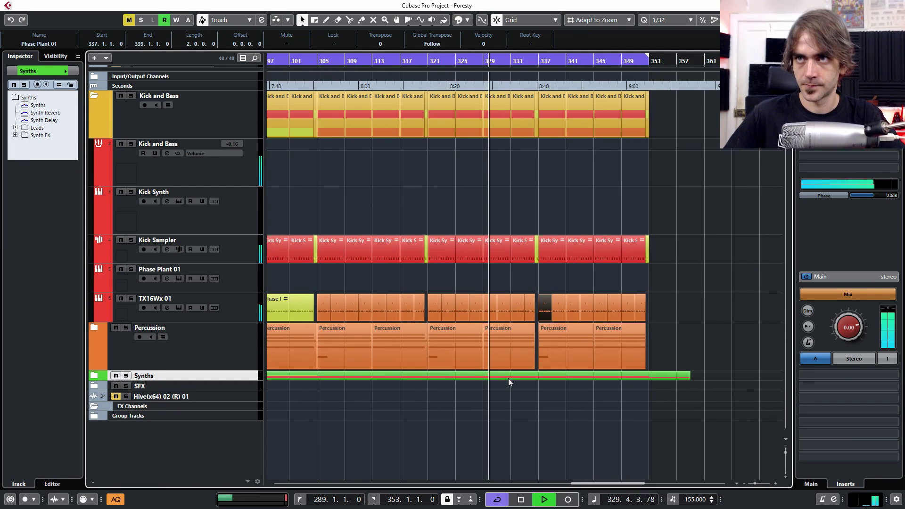
scroll(509, 372, "up", 4)
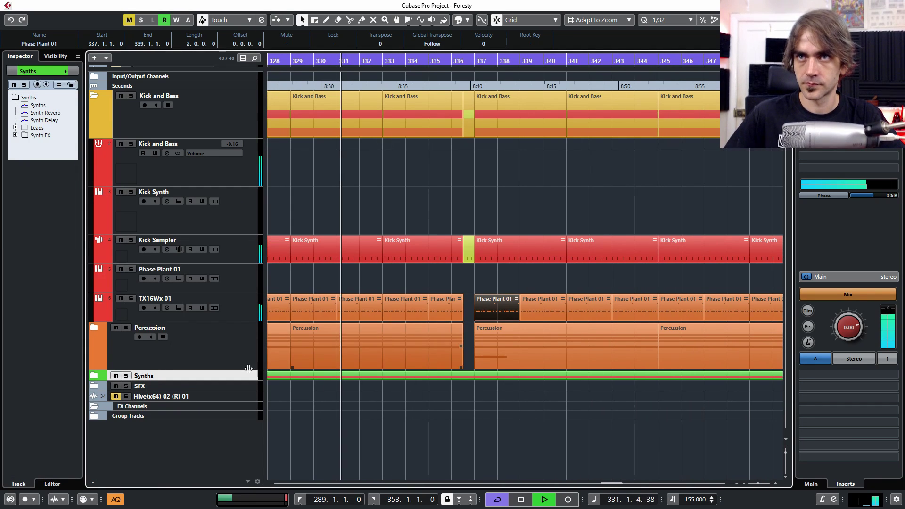
left_click(94, 375)
scroll(475, 288, "down", 5)
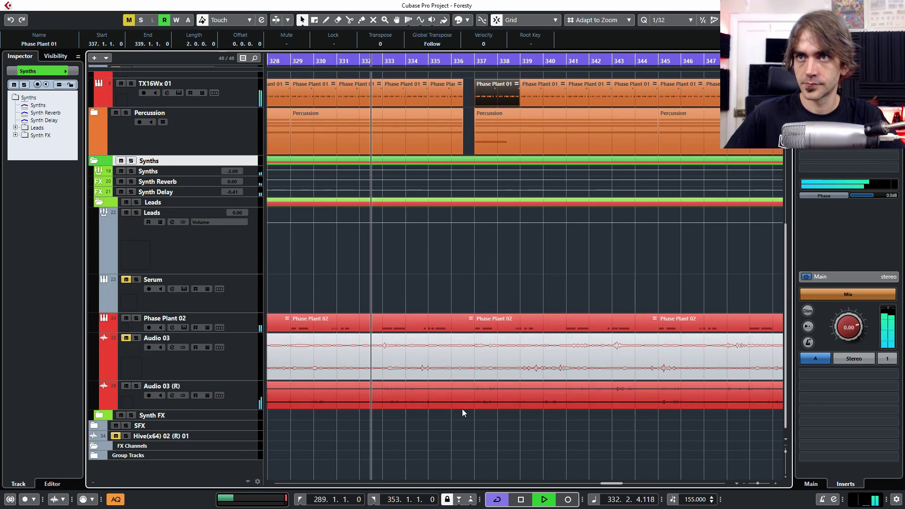
scroll(462, 412, "up", 2)
left_click(350, 20)
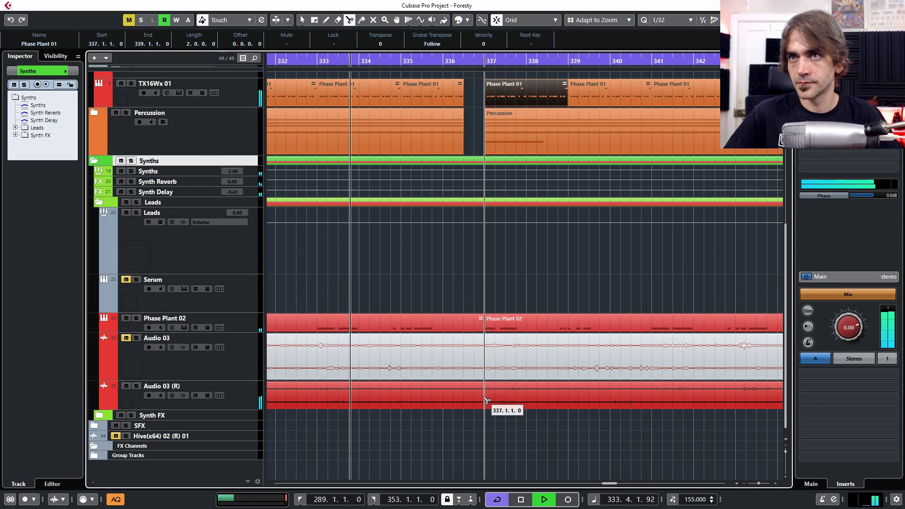
left_click(487, 401)
key("1")
left_click_drag(484, 405, 462, 395)
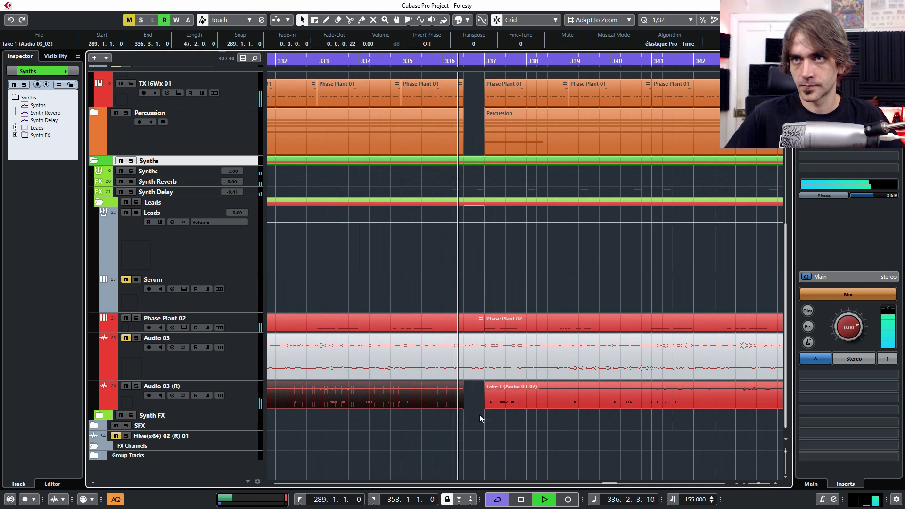
scroll(536, 408, "down", 3)
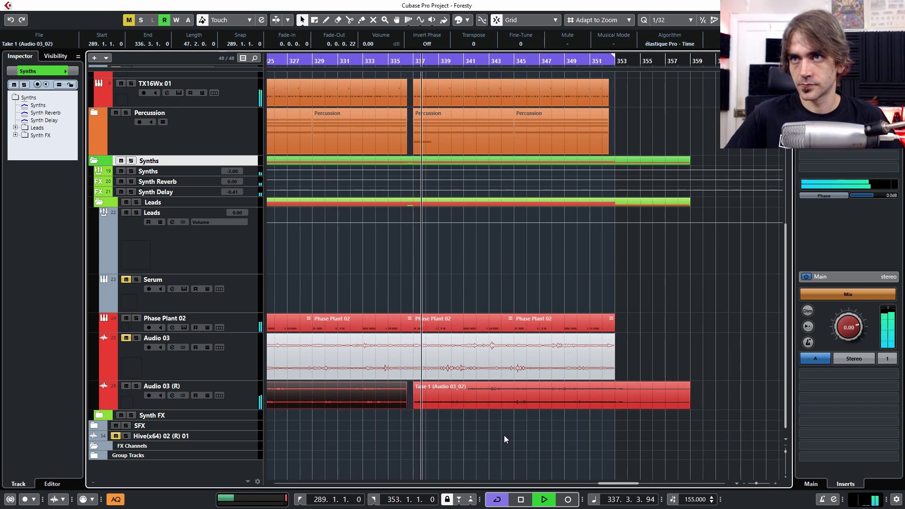
- Collapse the Synths and Kick and Bass folders and view the end of the arrangement around bar 353
left_click(94, 161)
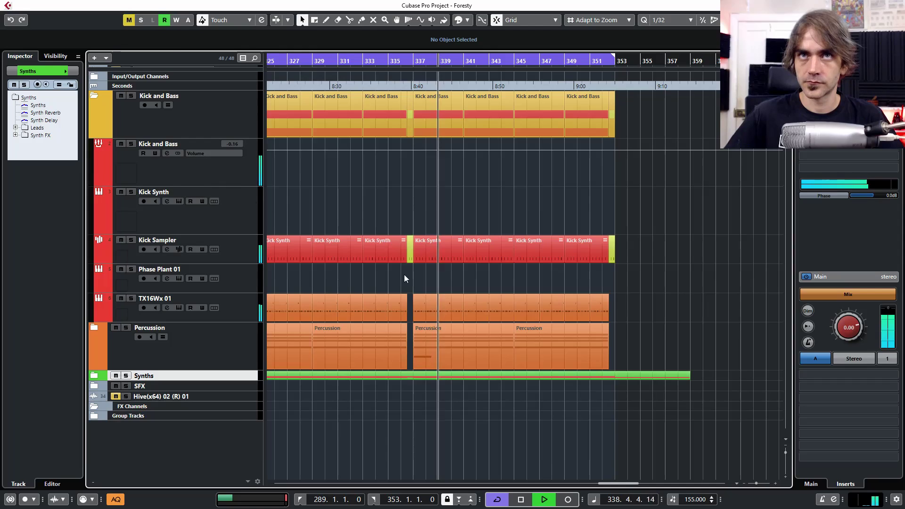
left_click(94, 95)
scroll(582, 259, "down", 2)
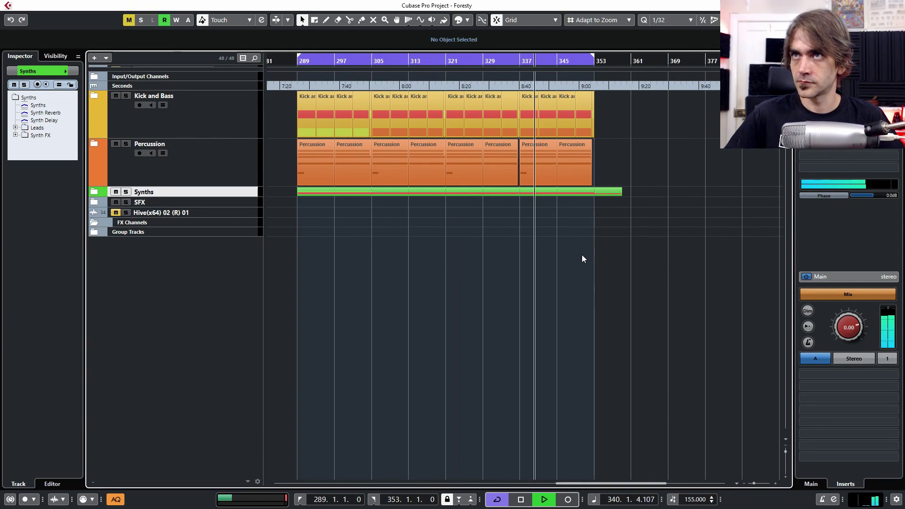
scroll(508, 251, "right", 1)
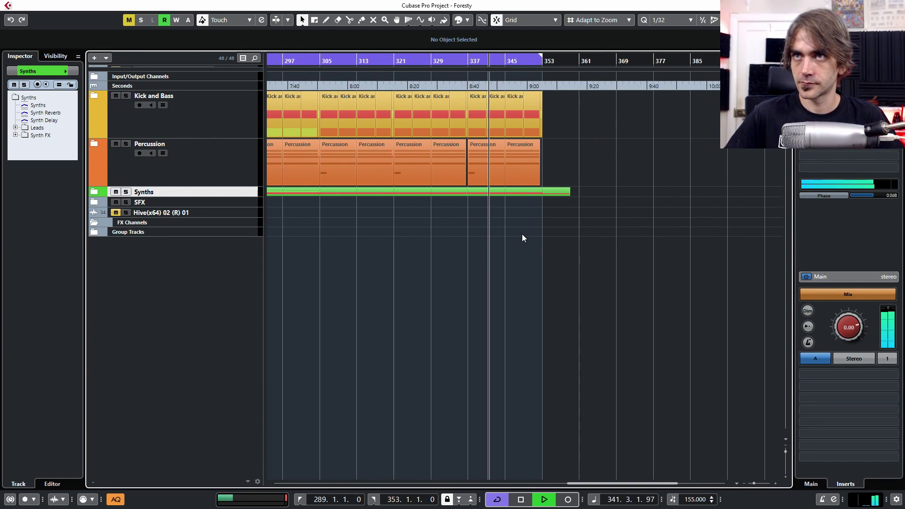
scroll(522, 234, "up", 1)
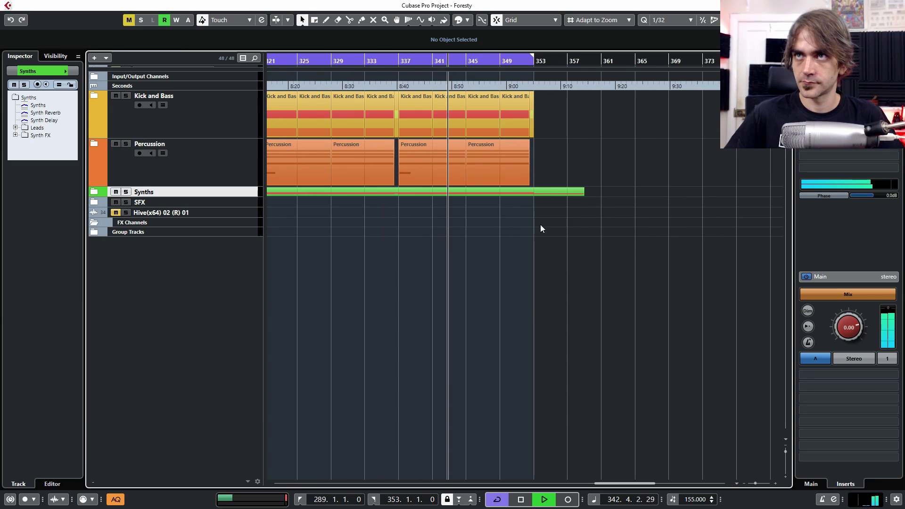
scroll(533, 218, "up", 1)
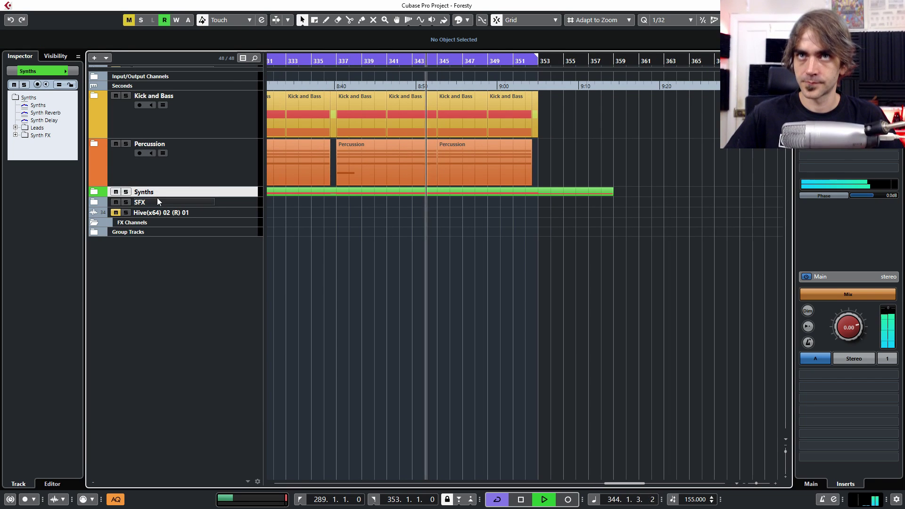
- Enlarge the height of the Synths folder track, bring the full loop range into view and stop playback
left_click_drag(158, 197, 153, 278)
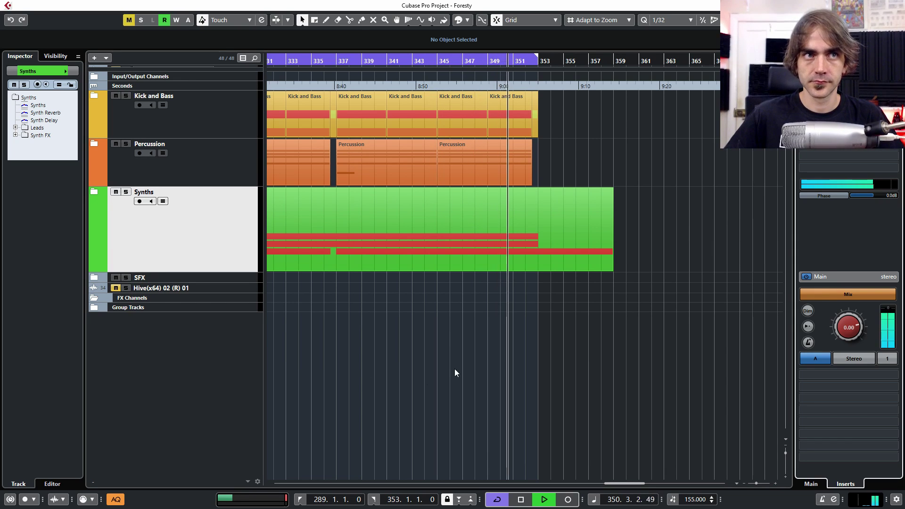
key("g")
key("g")
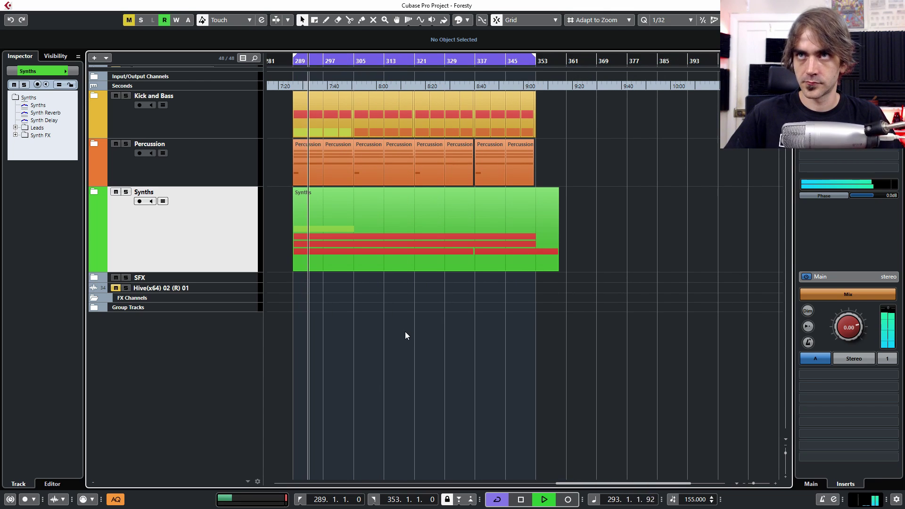
scroll(404, 330, "left", 2)
key("space")
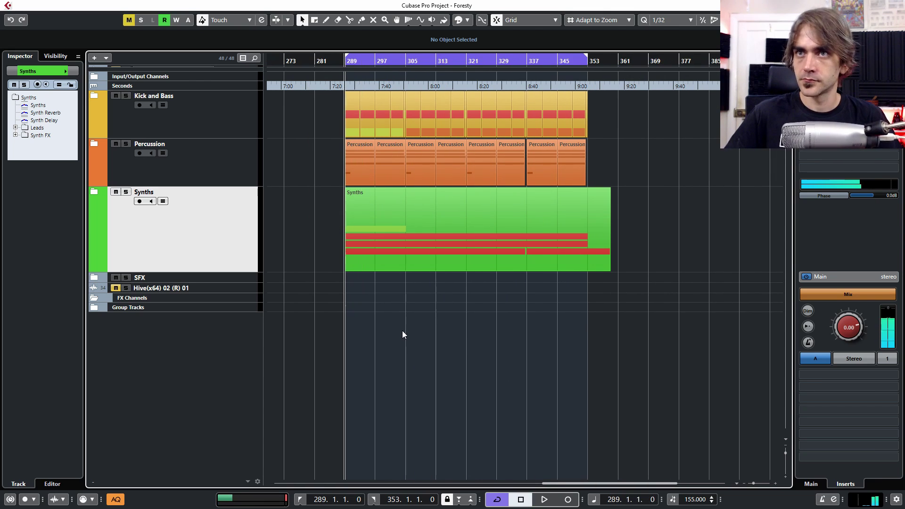